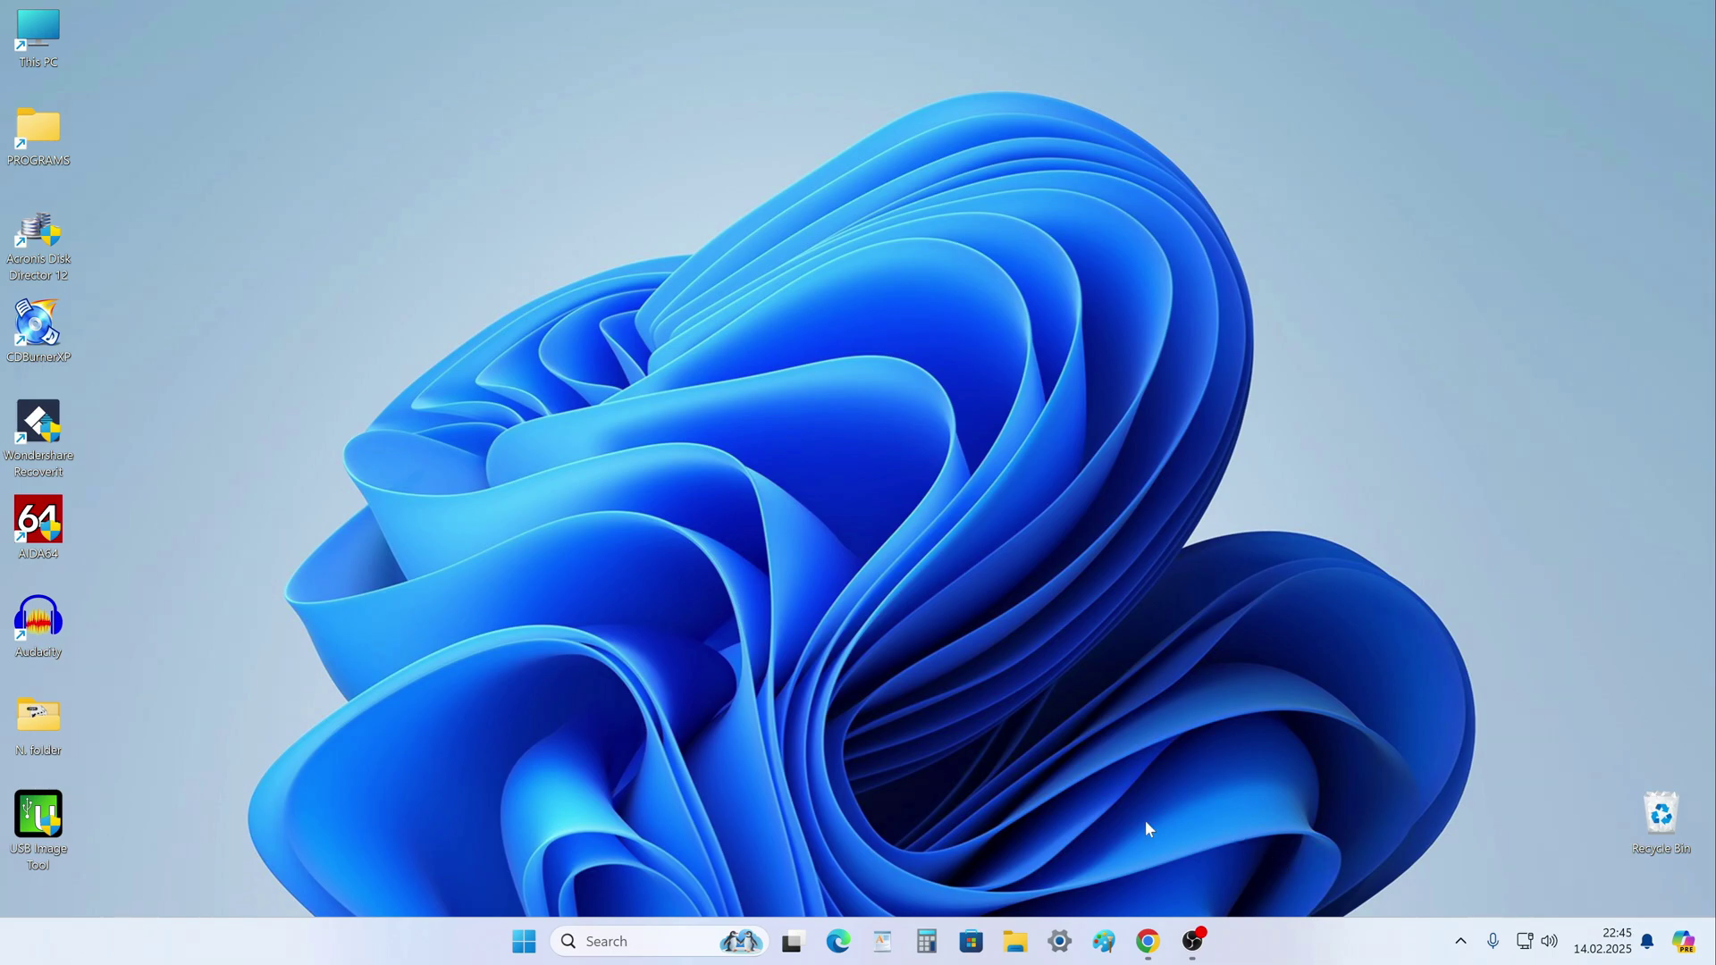
# Open File Explorer at its Home page with the Quick access folders.
pyautogui.click(1016, 946)
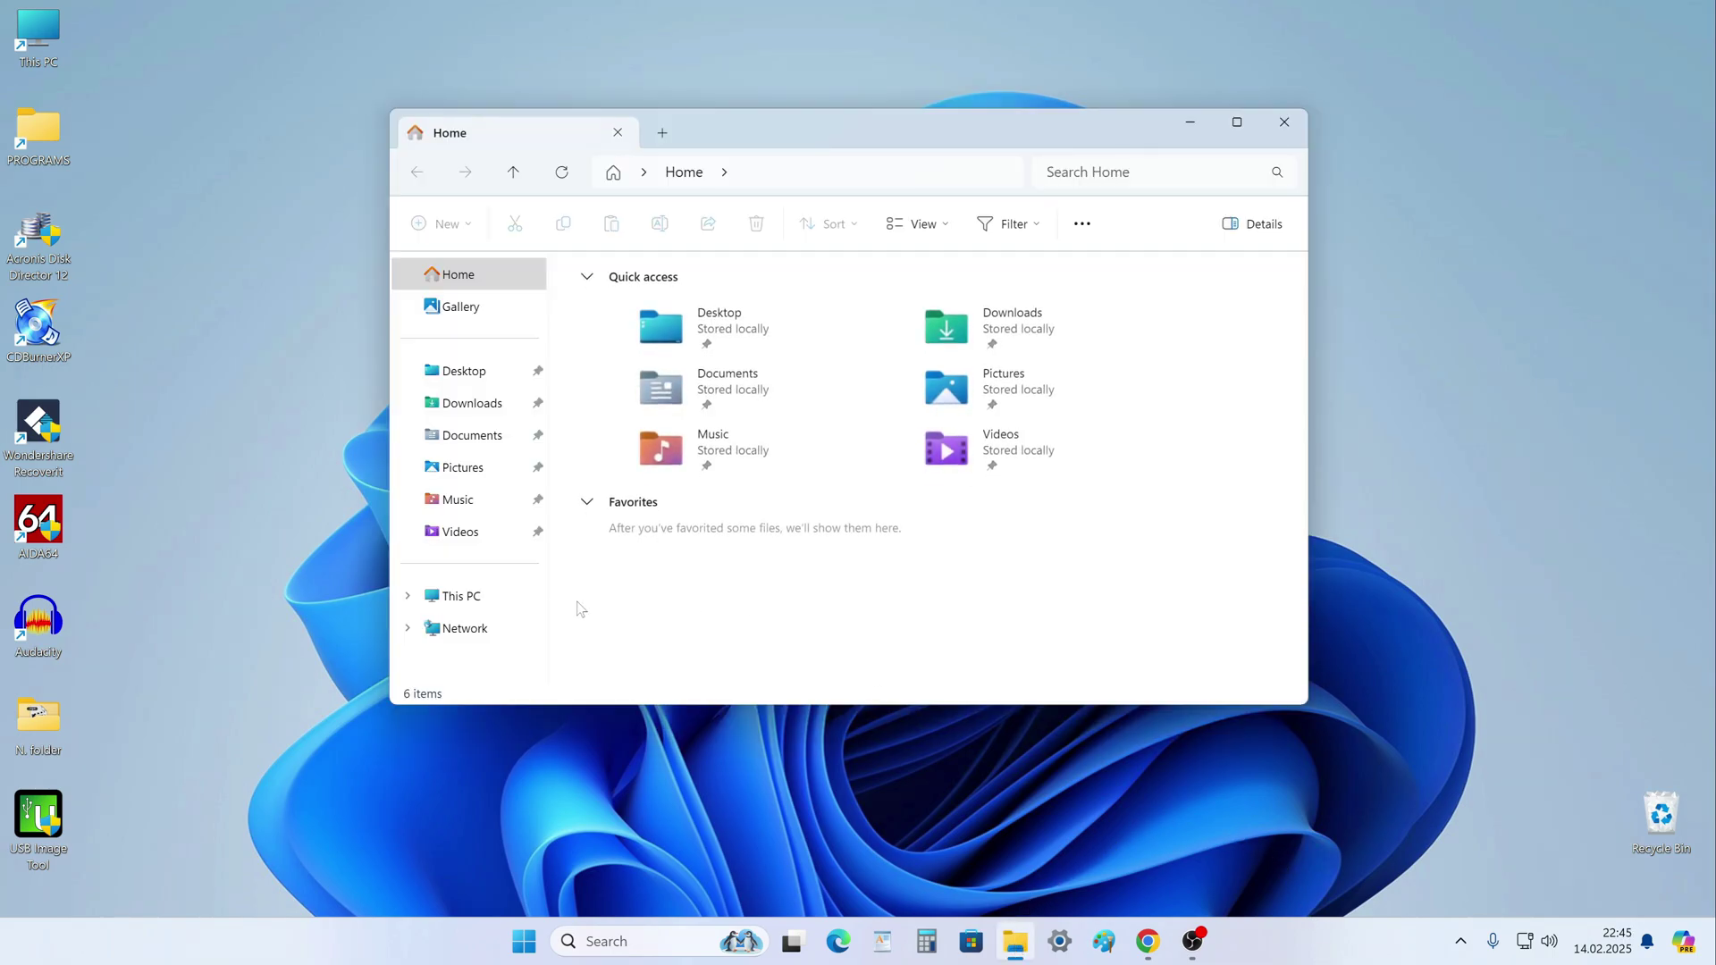
# Check the drives under This PC (Local Disk C: and 931 GB New Volume D:), then close Explorer.
pyautogui.click(514, 600)
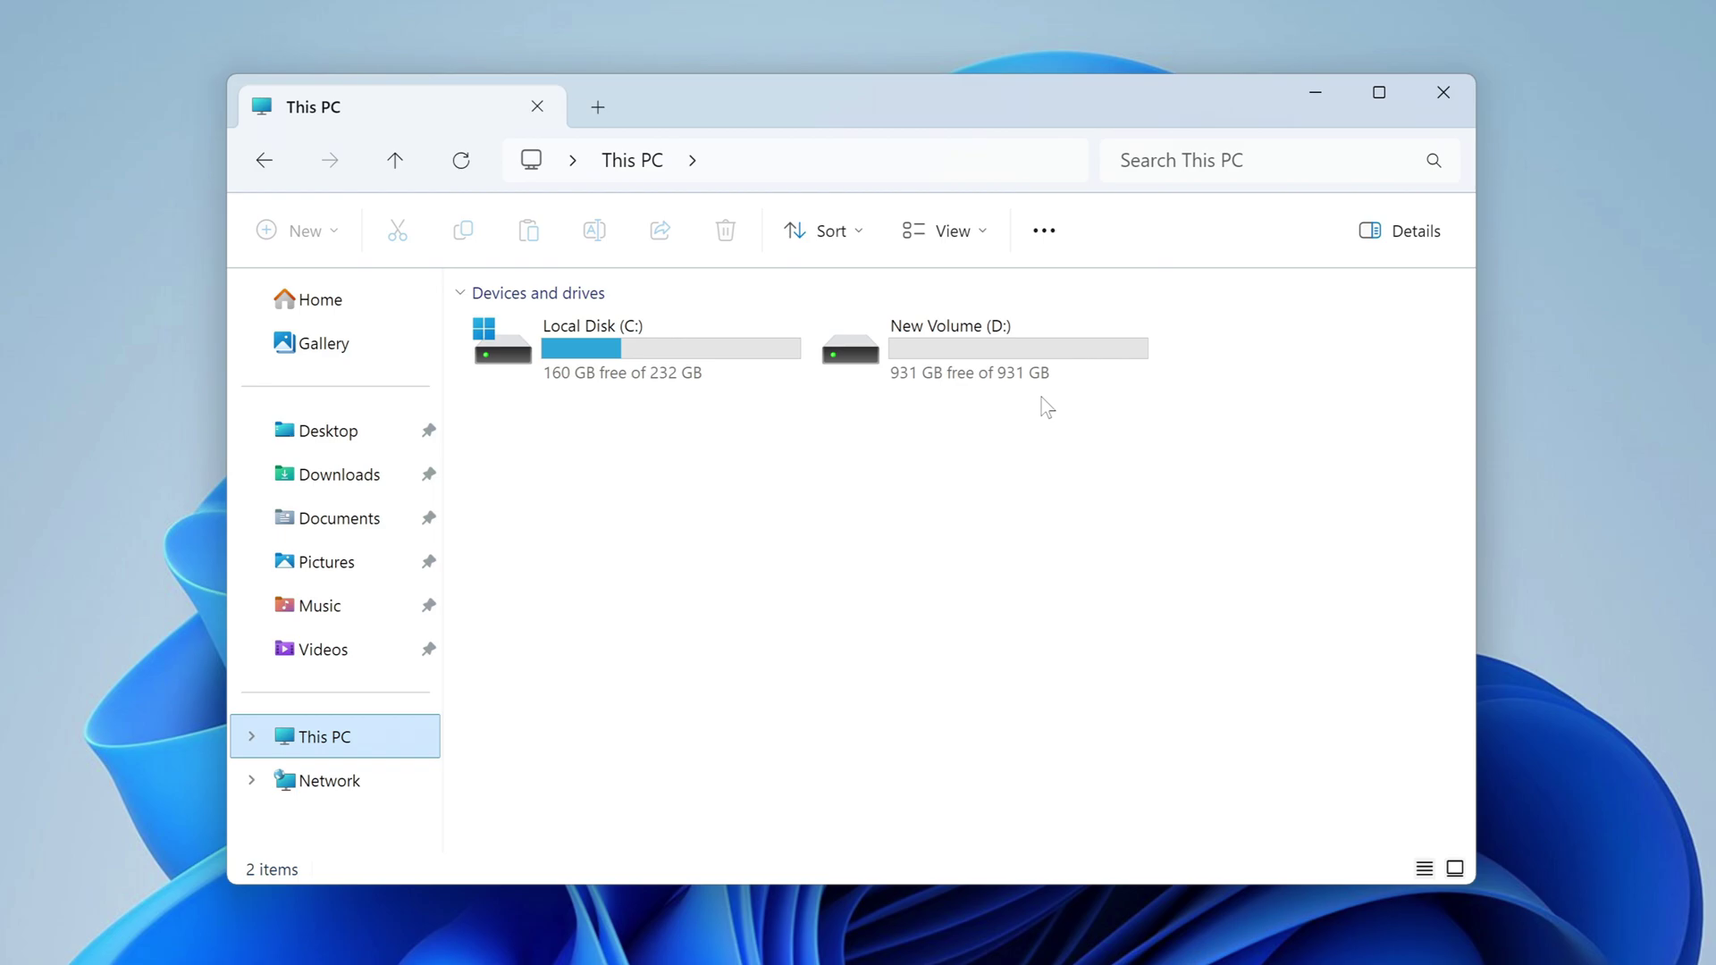
pyautogui.click(1443, 92)
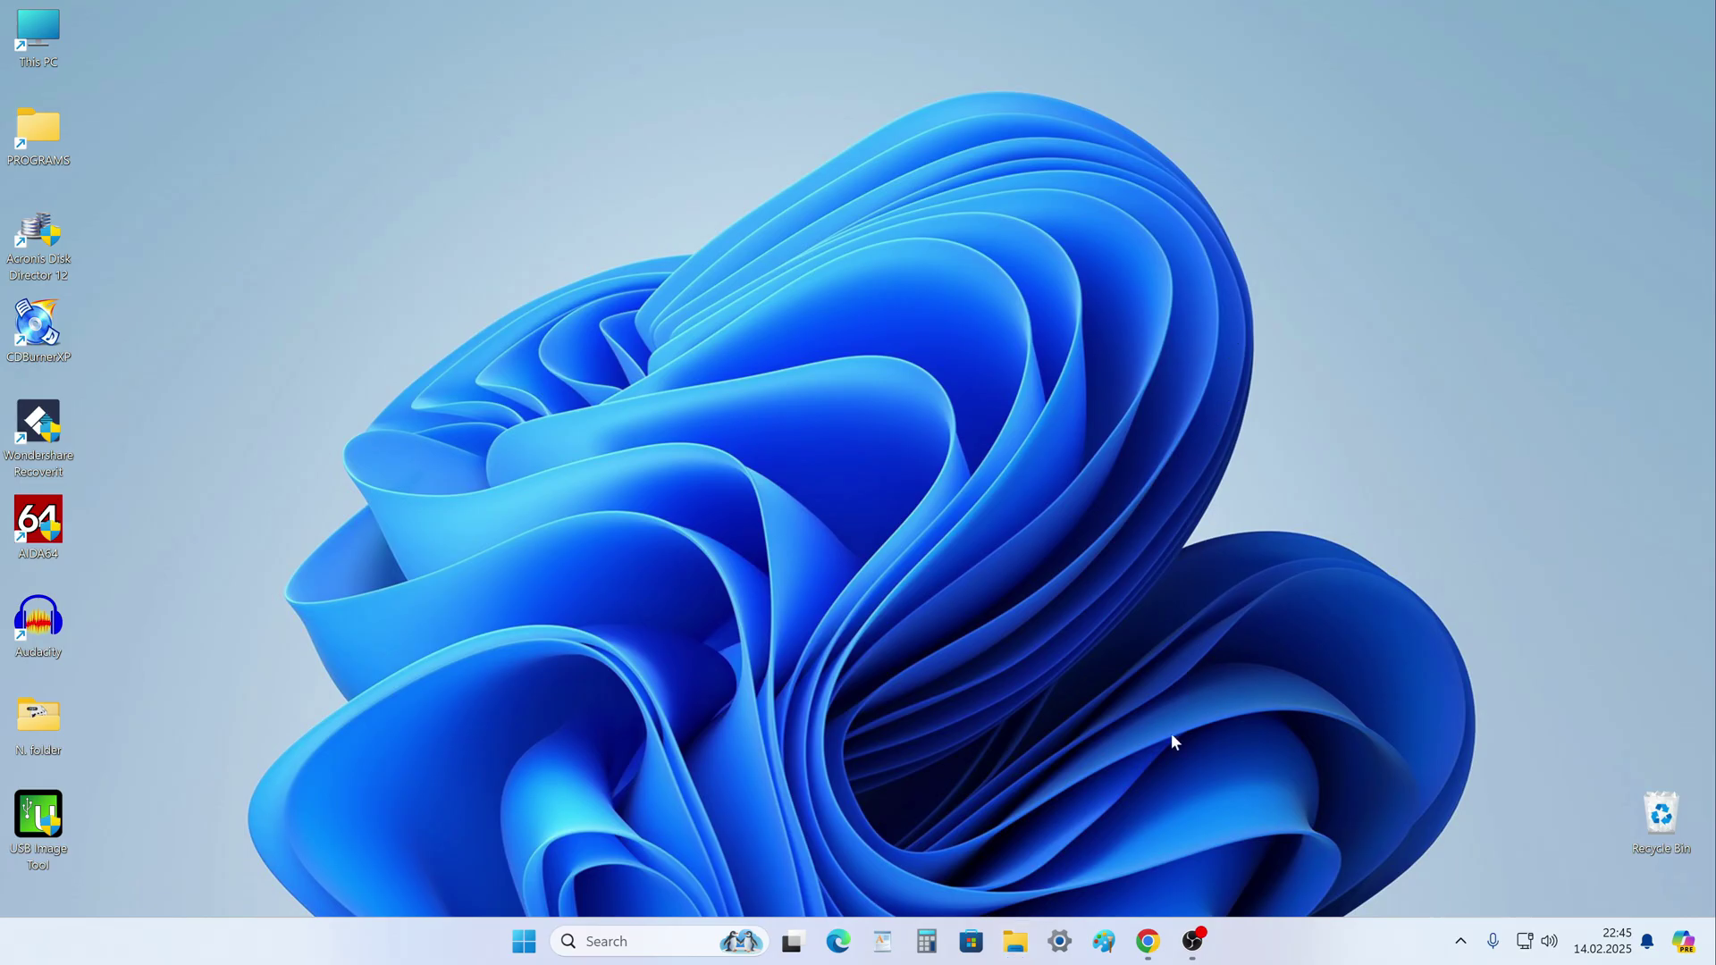
# Return to the YouTube clone tutorial, expand its description and follow the AOMEI Backupper download link.
pyautogui.click(1149, 941)
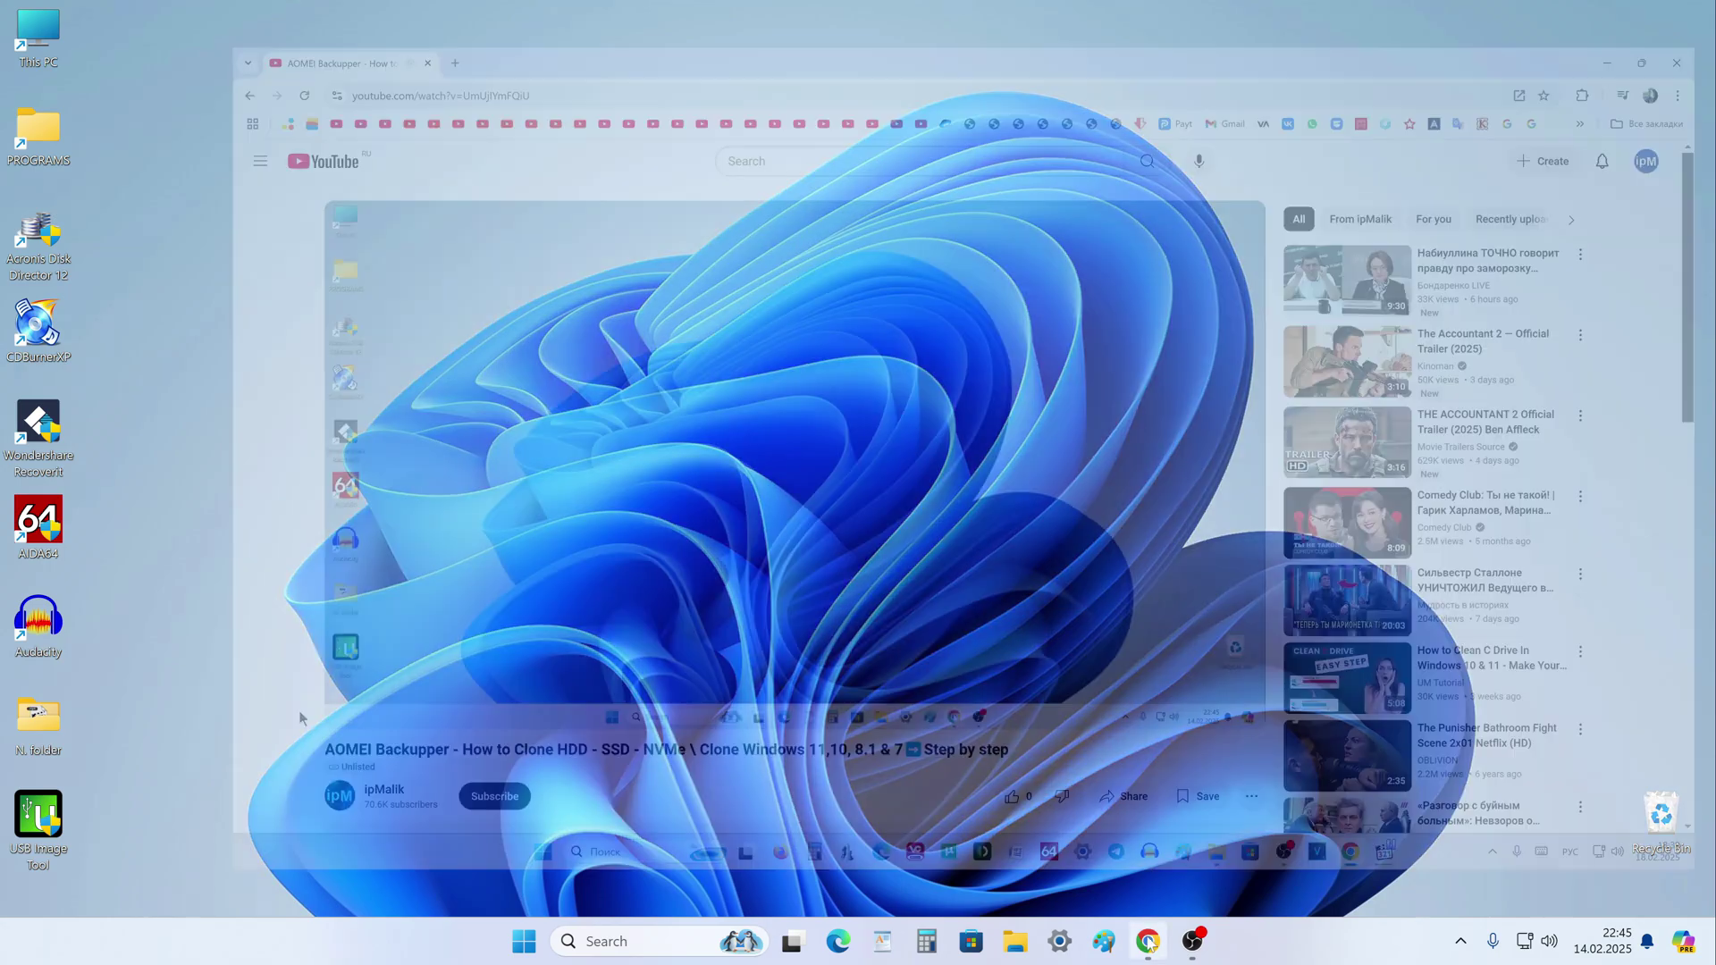
pyautogui.scroll(-5, 299, 717)
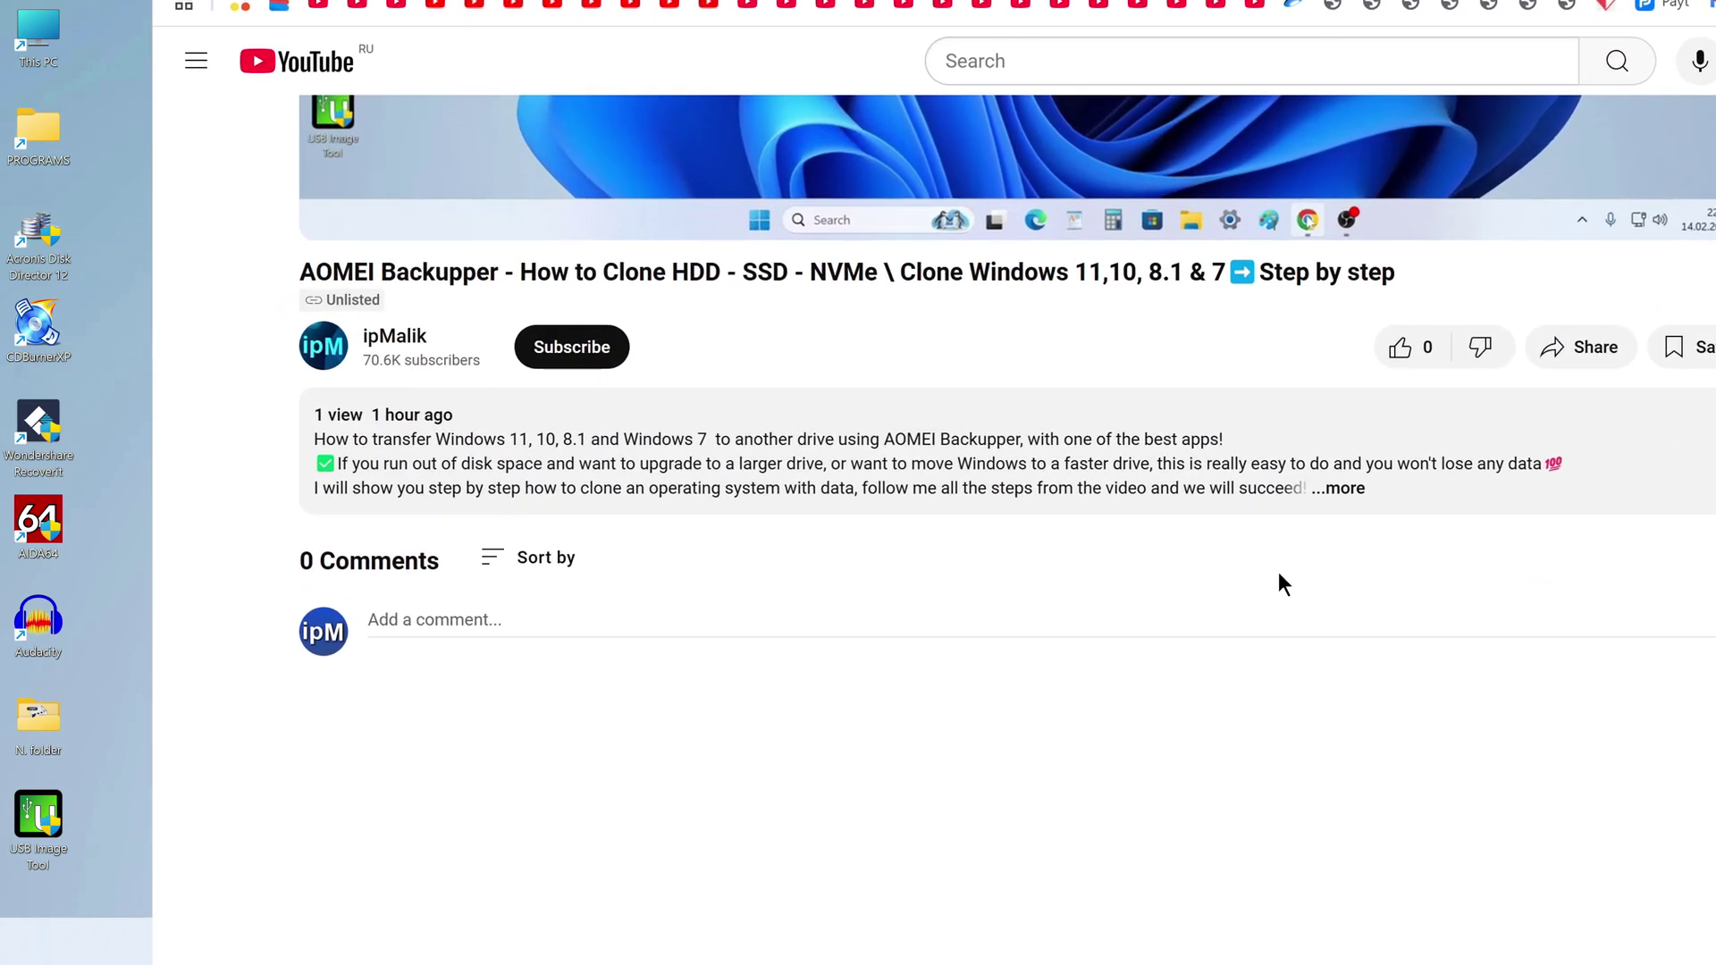
pyautogui.click(1337, 490)
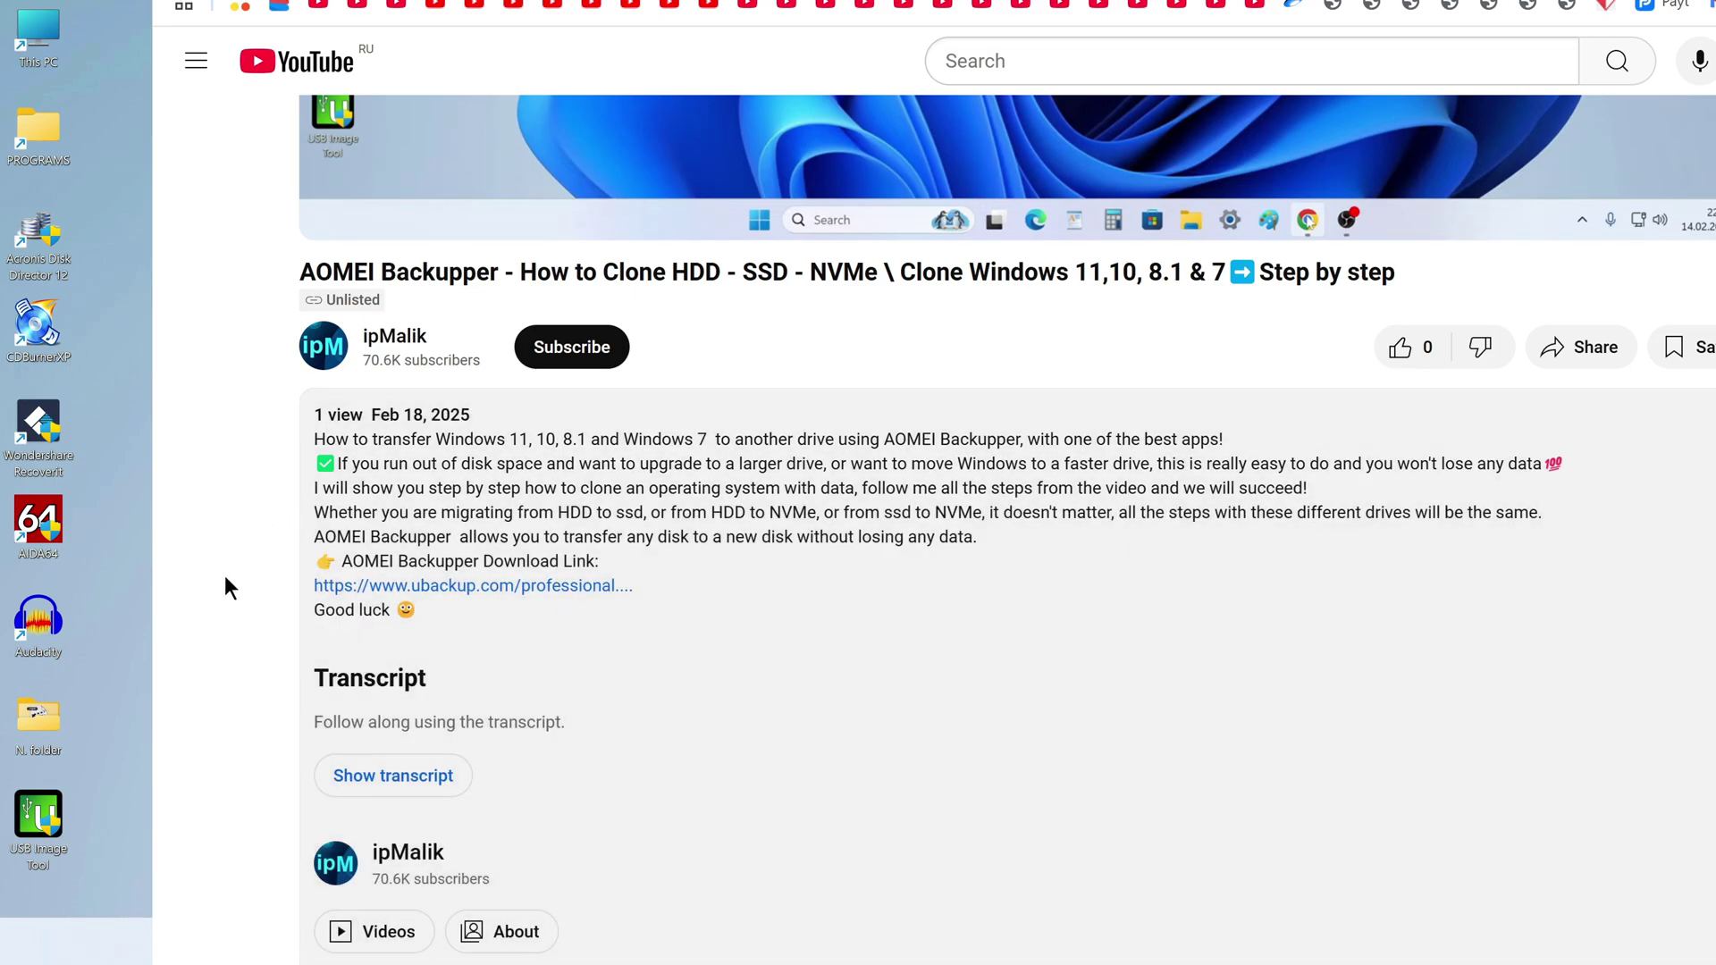
pyautogui.click(489, 587)
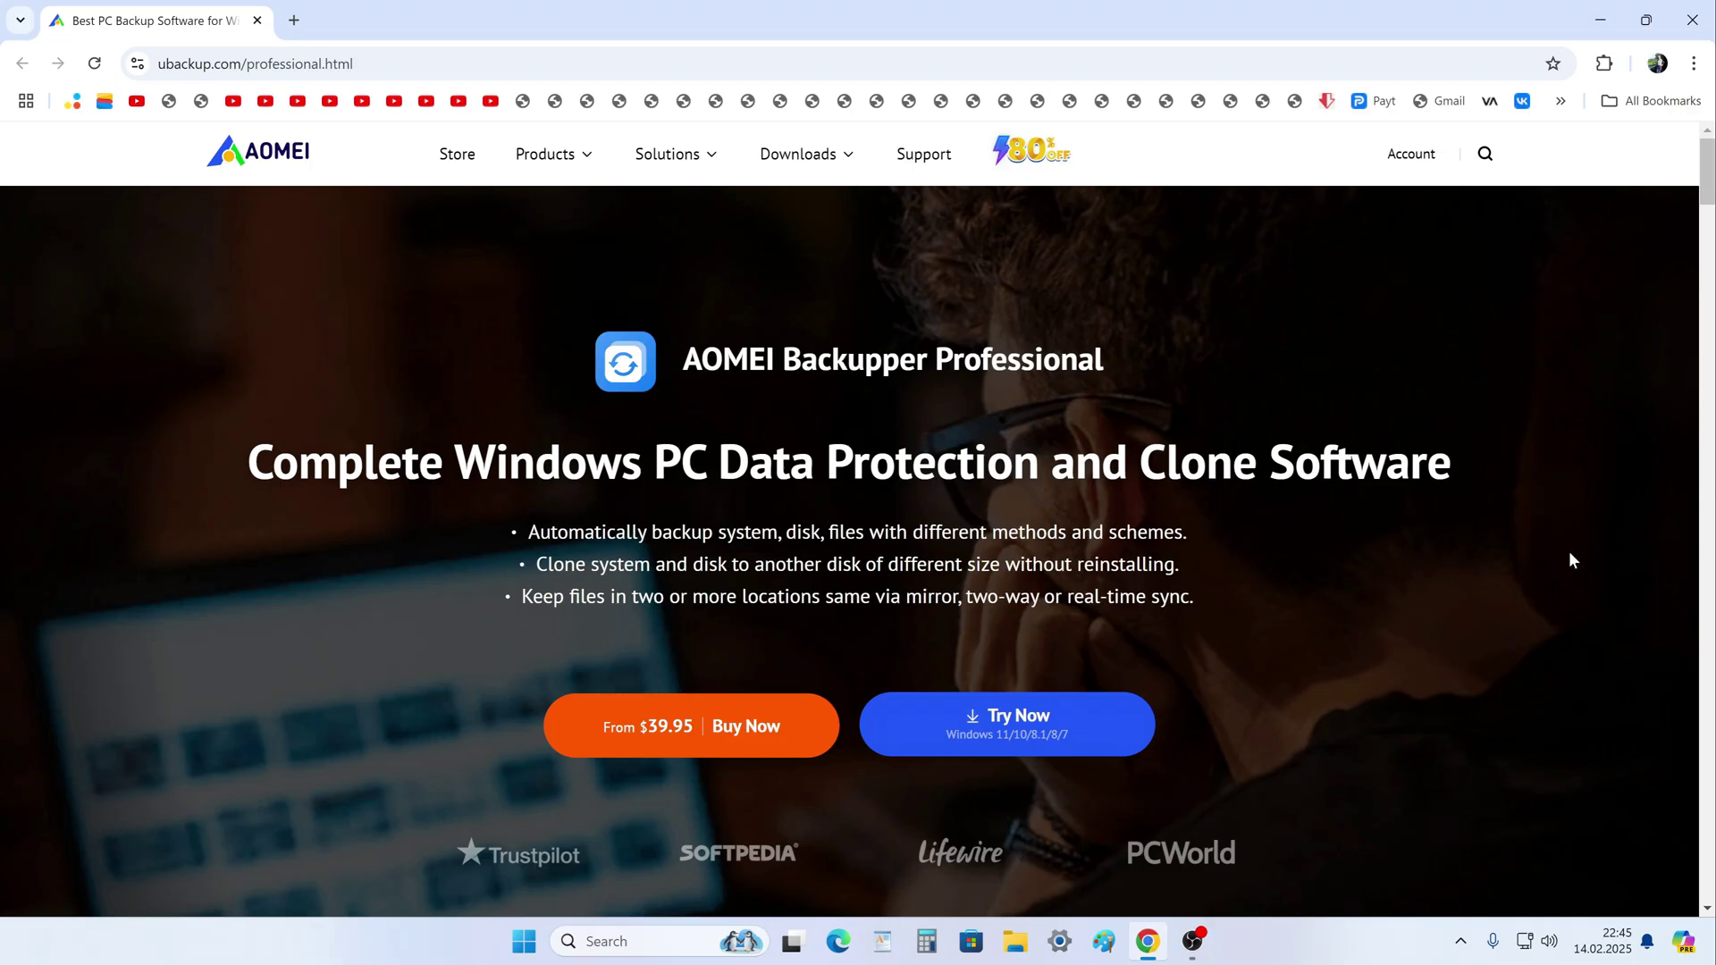
# Review the Professional page's Clone features and the $39.95 yearly / $69.95 lifetime plans, then go back.
pyautogui.moveTo(1707, 175); pyautogui.dragTo(1707, 503)
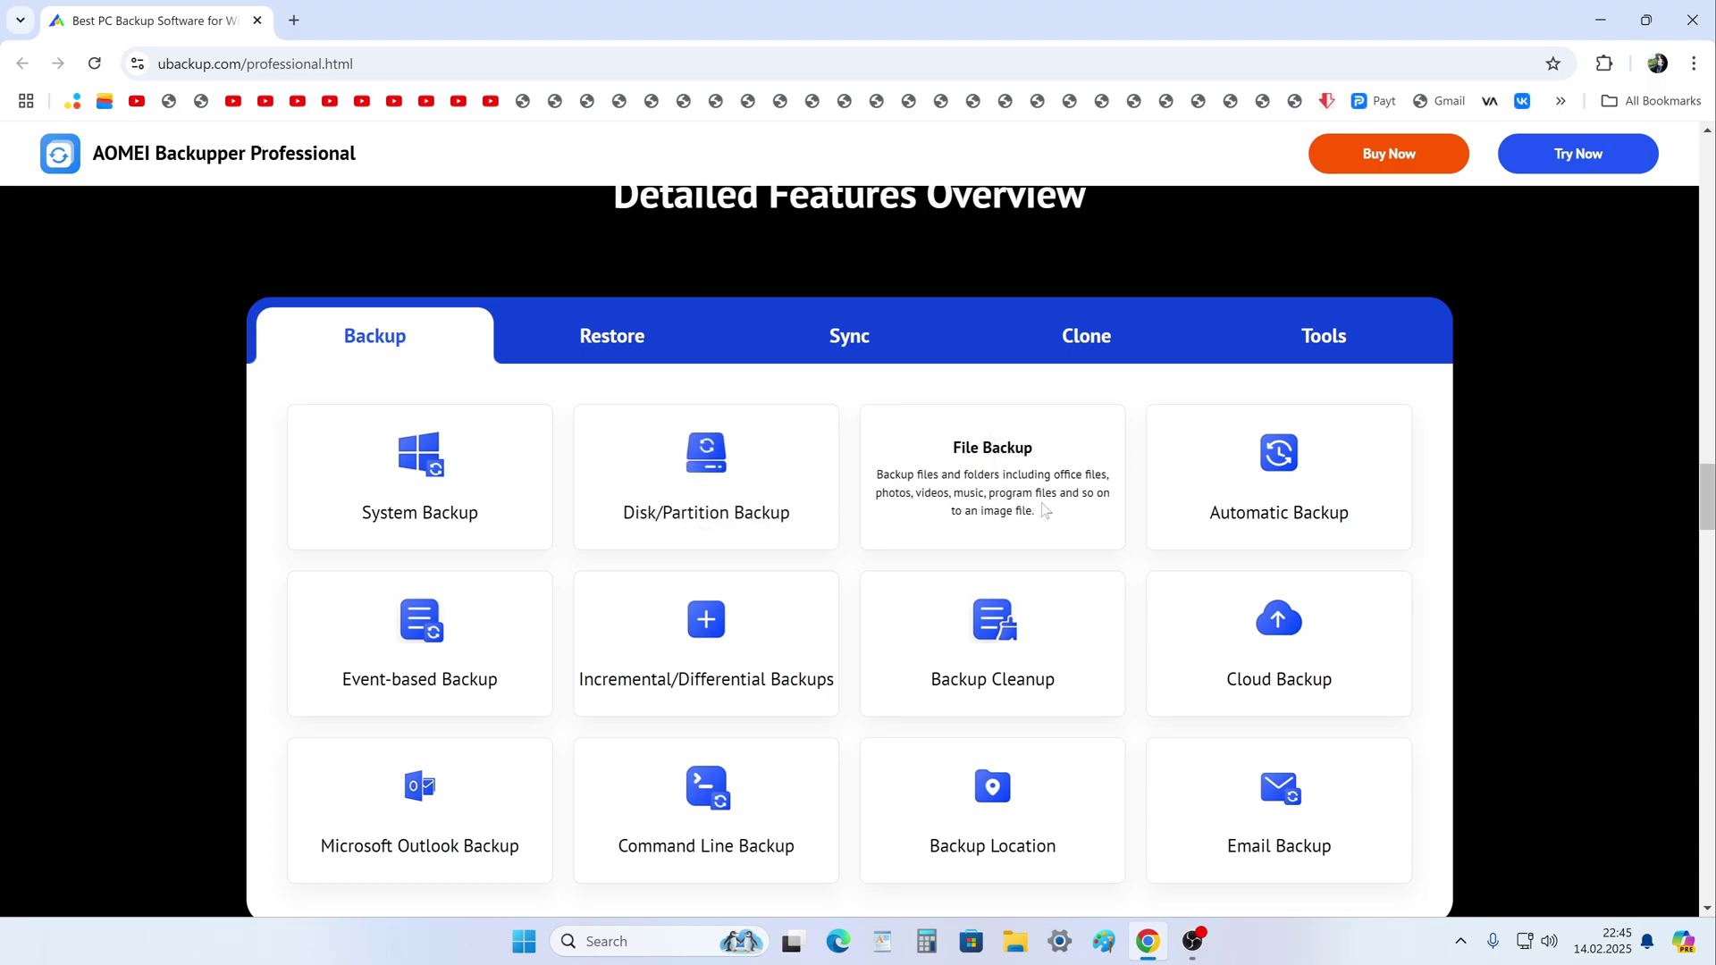
pyautogui.click(1065, 341)
pyautogui.moveTo(706, 451)
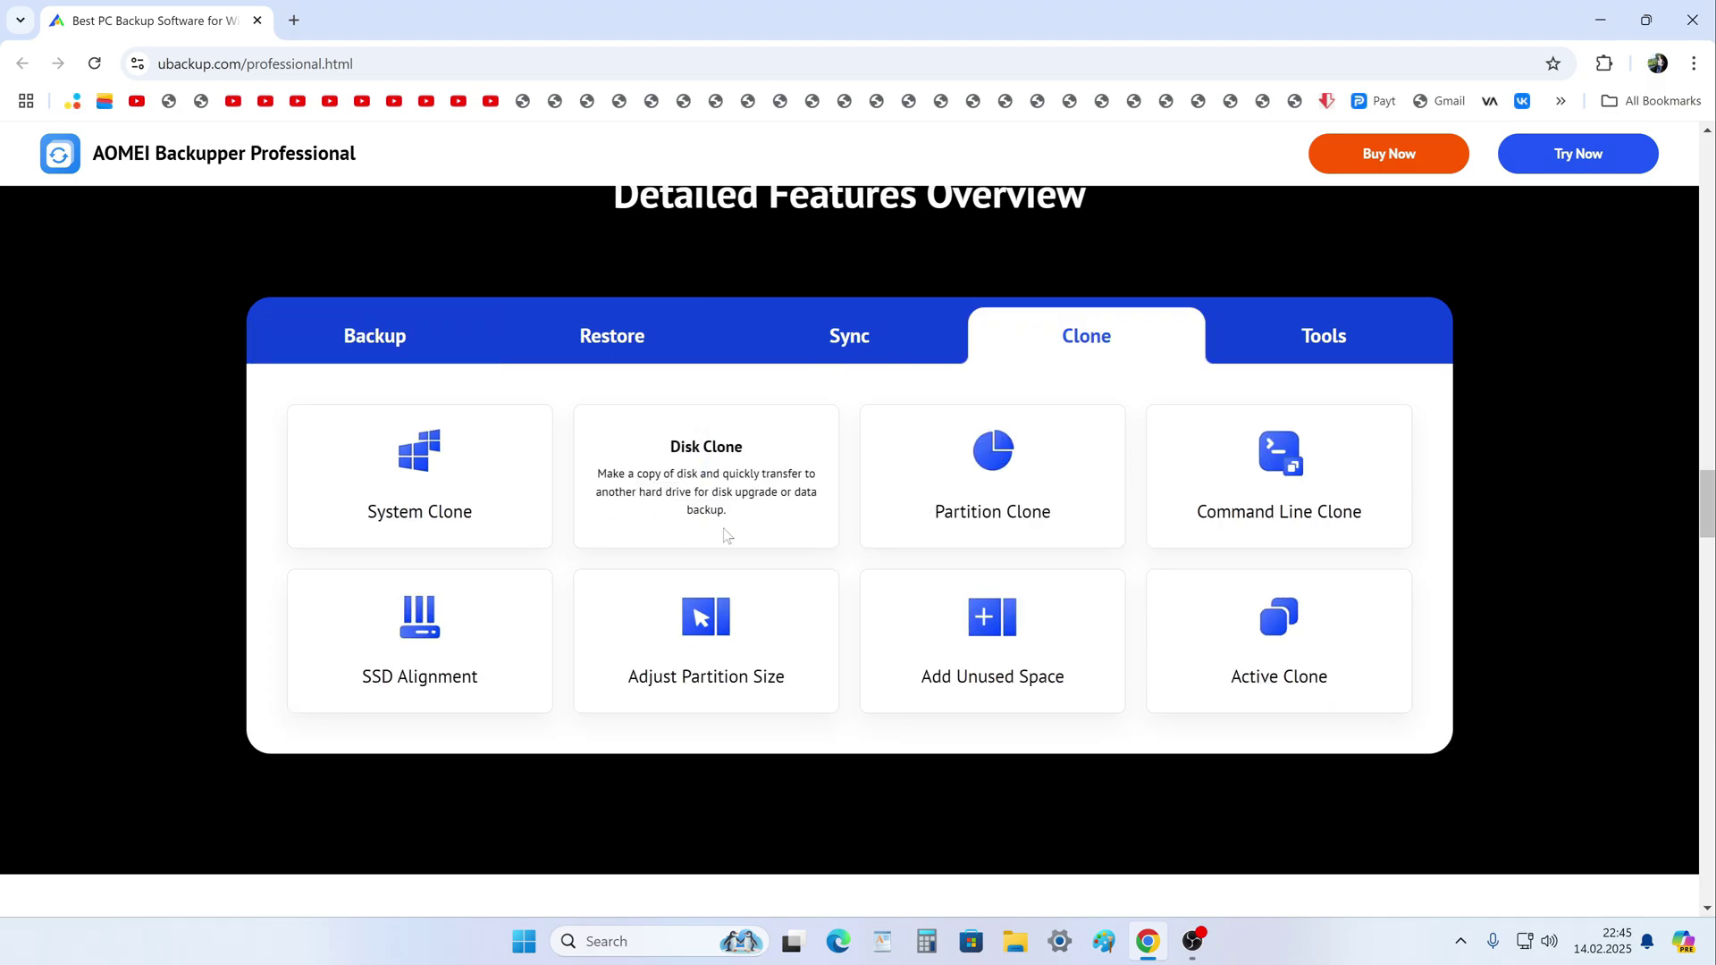
pyautogui.moveTo(1703, 511); pyautogui.dragTo(1707, 170)
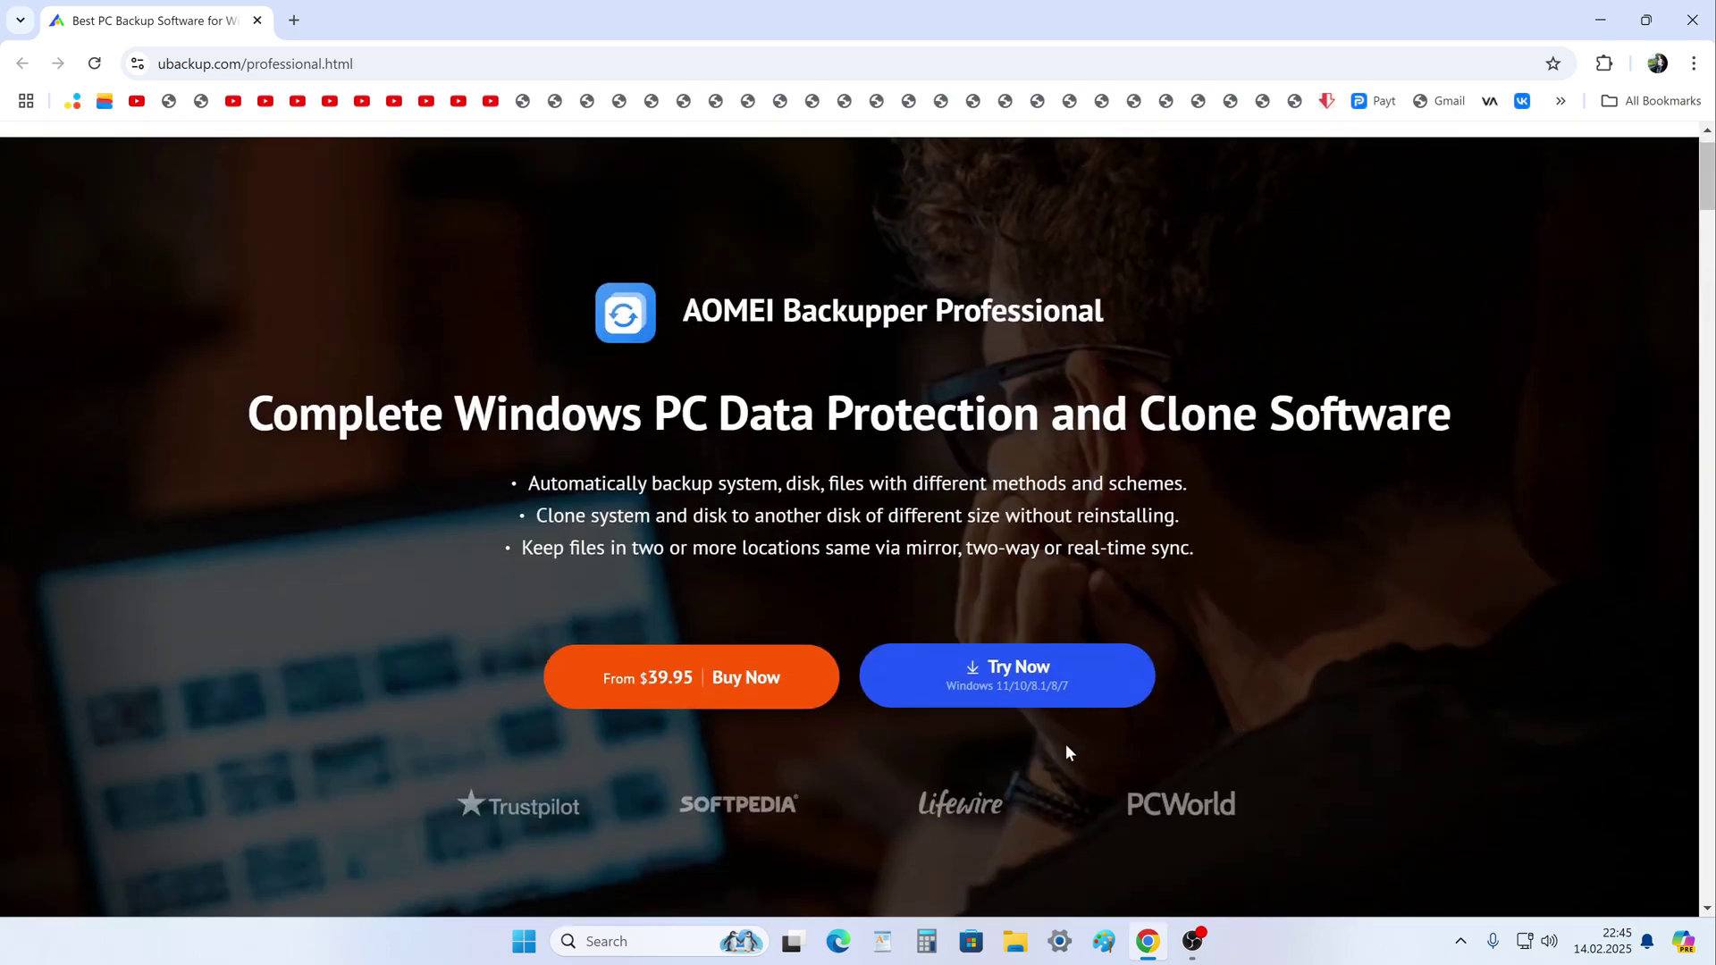
pyautogui.click(719, 706)
pyautogui.scroll(-3, 726, 704)
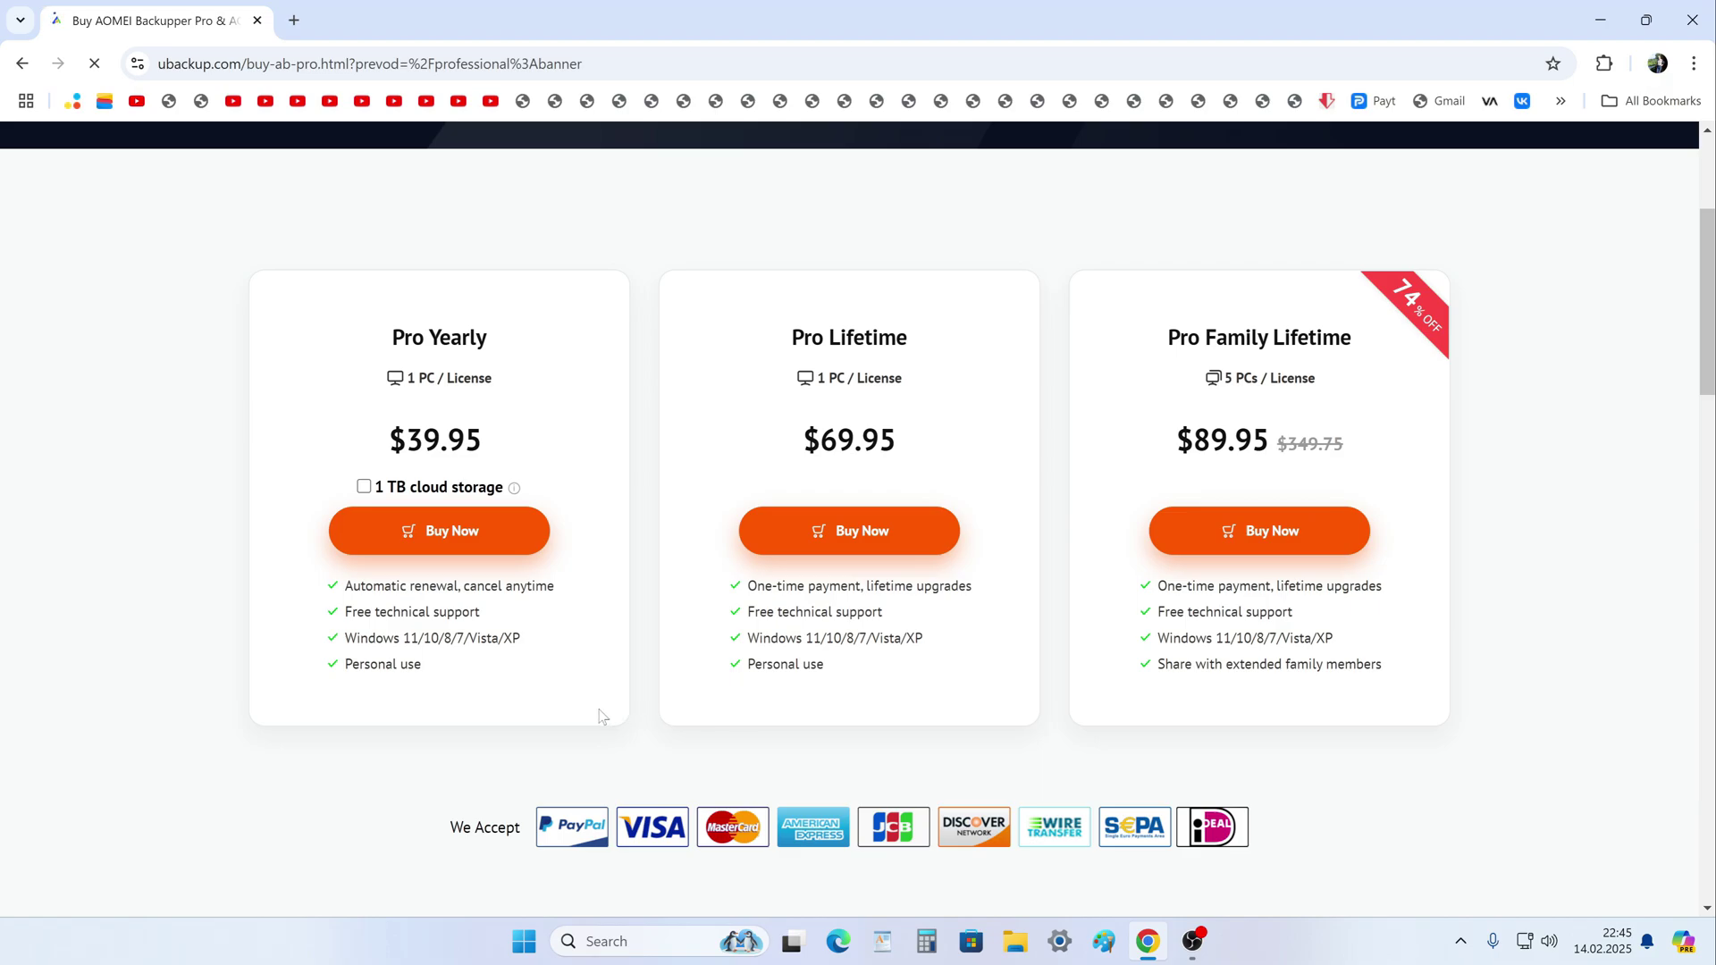
pyautogui.click(22, 64)
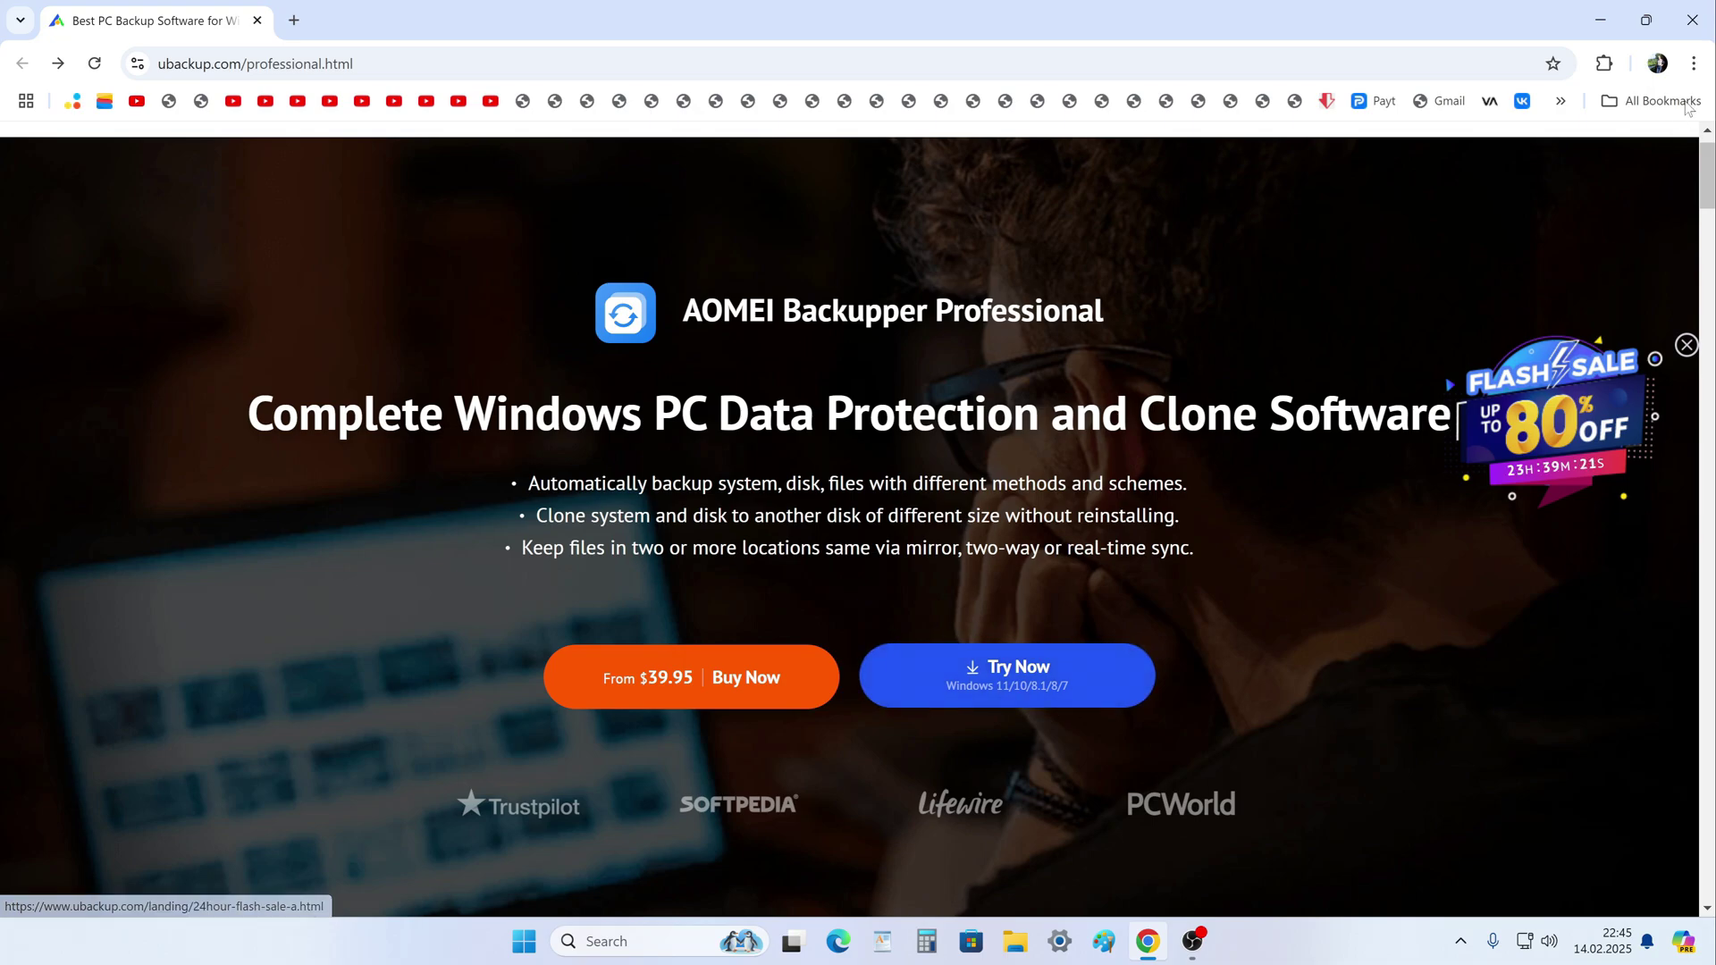
# Close Chrome and launch the downloaded ABProTrial setup file from the Downloads folder.
pyautogui.click(1698, 31)
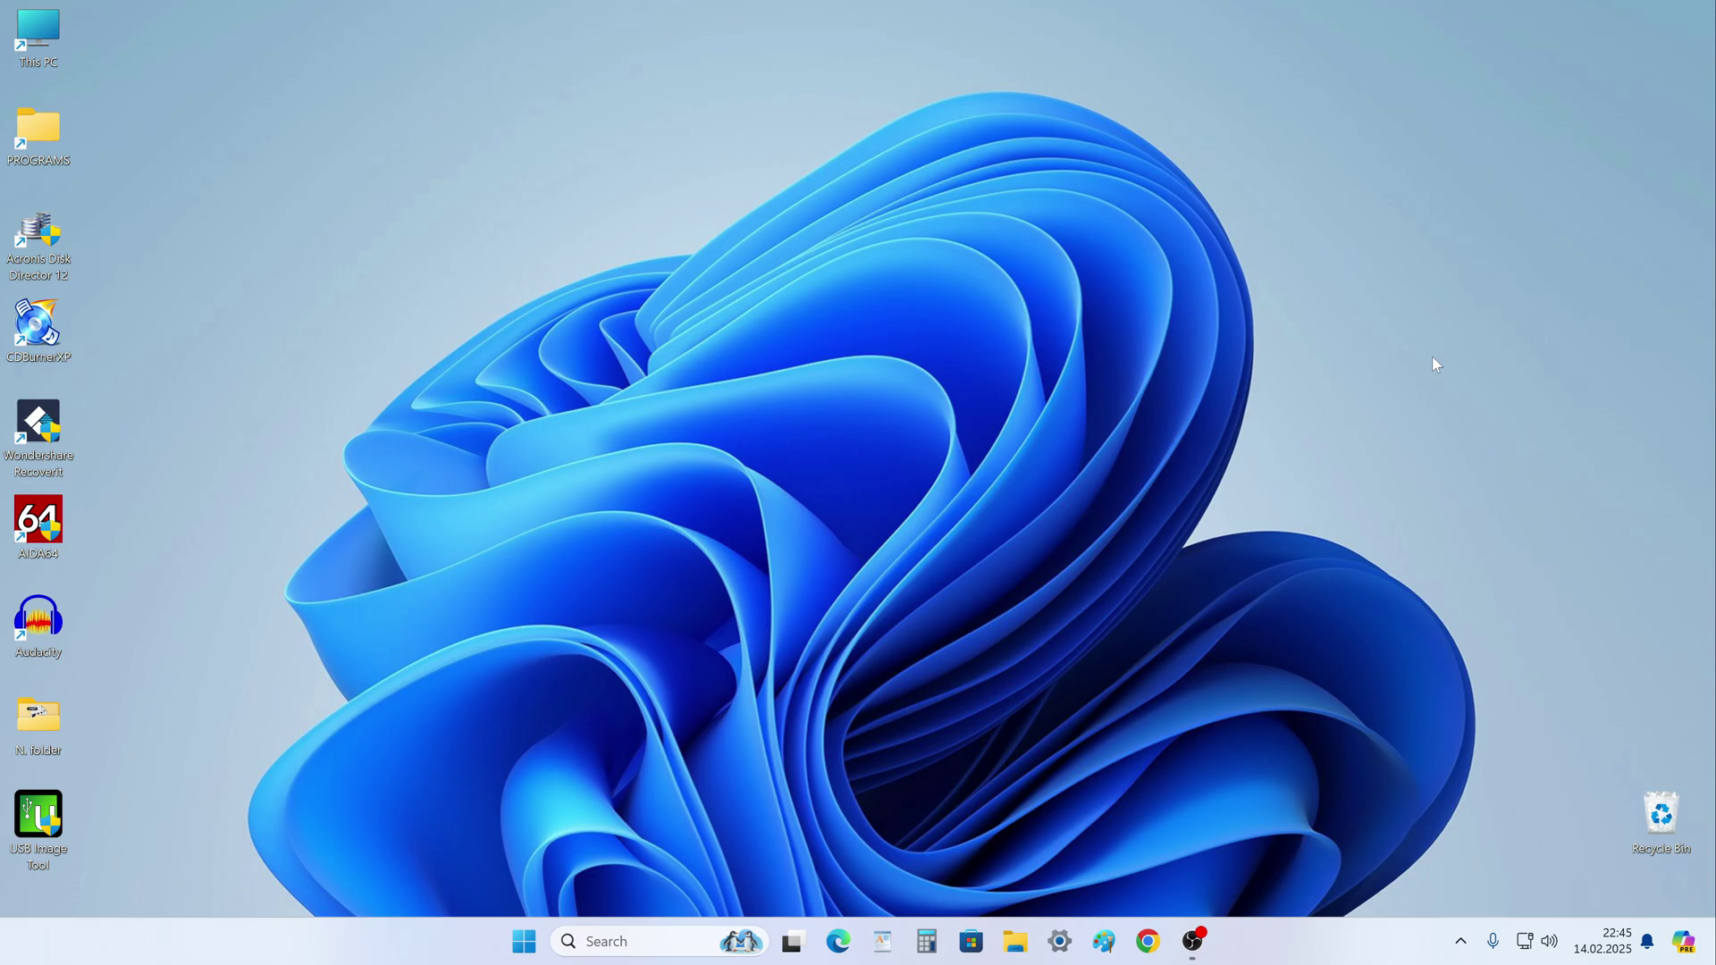
pyautogui.click(1015, 941)
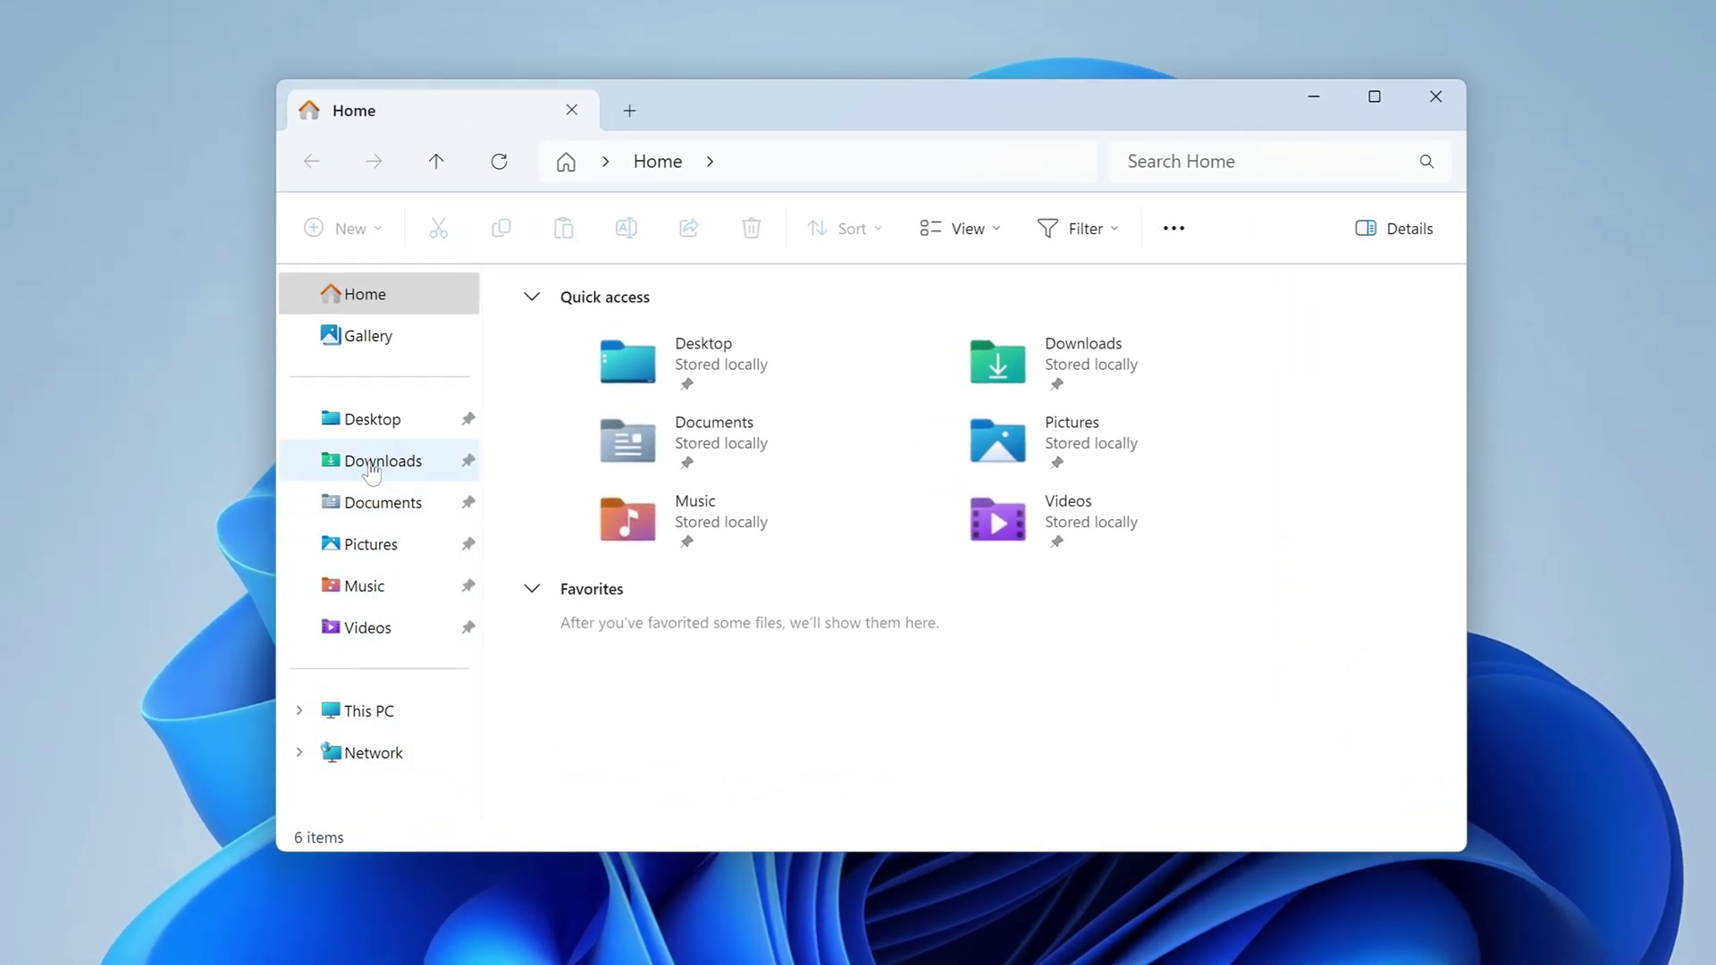
pyautogui.click(432, 433)
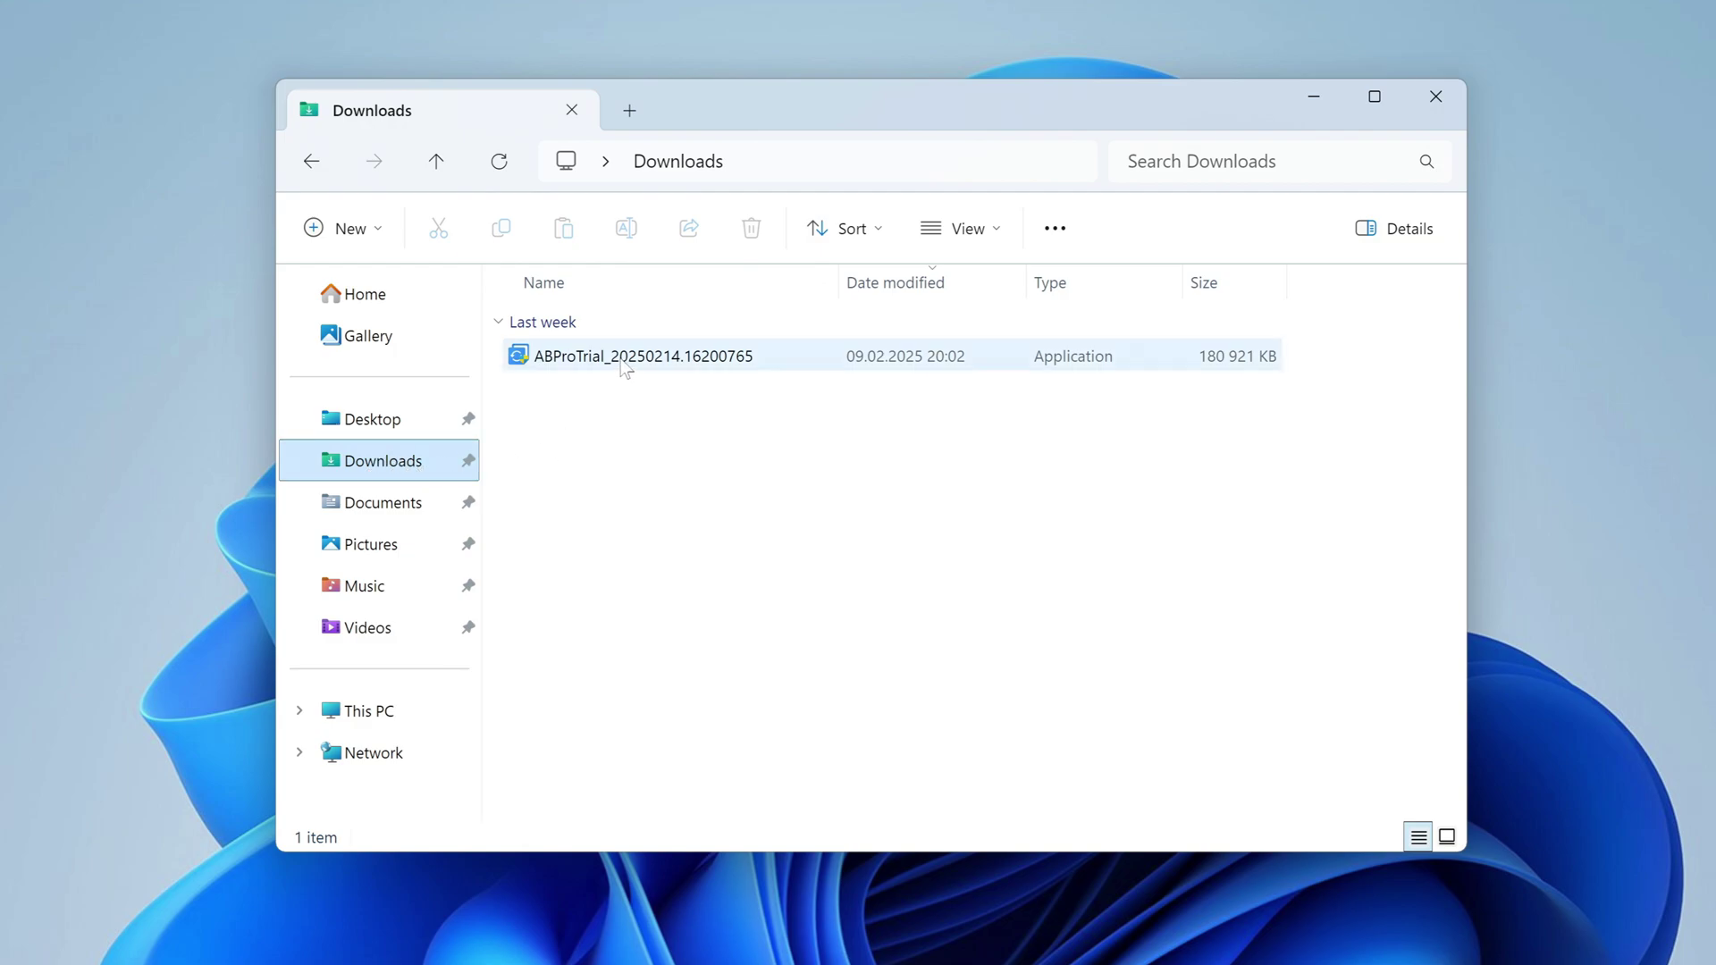
pyautogui.click(623, 366)
pyautogui.doubleClick(623, 366)
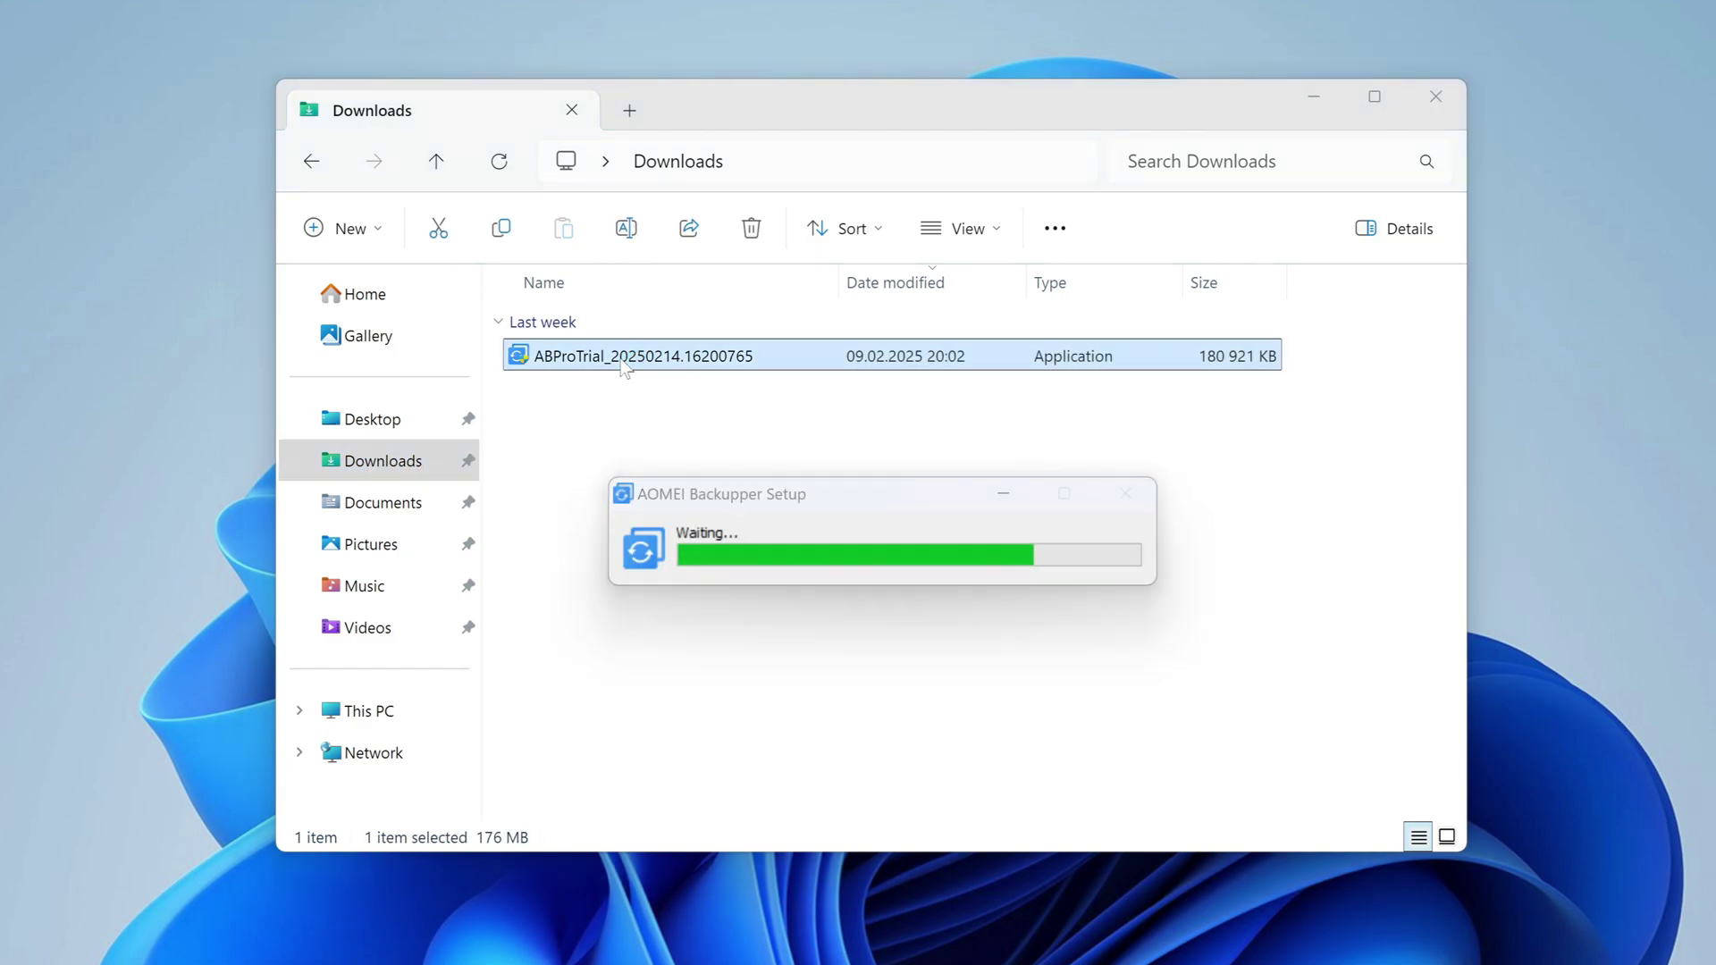
pyautogui.click(1449, 107)
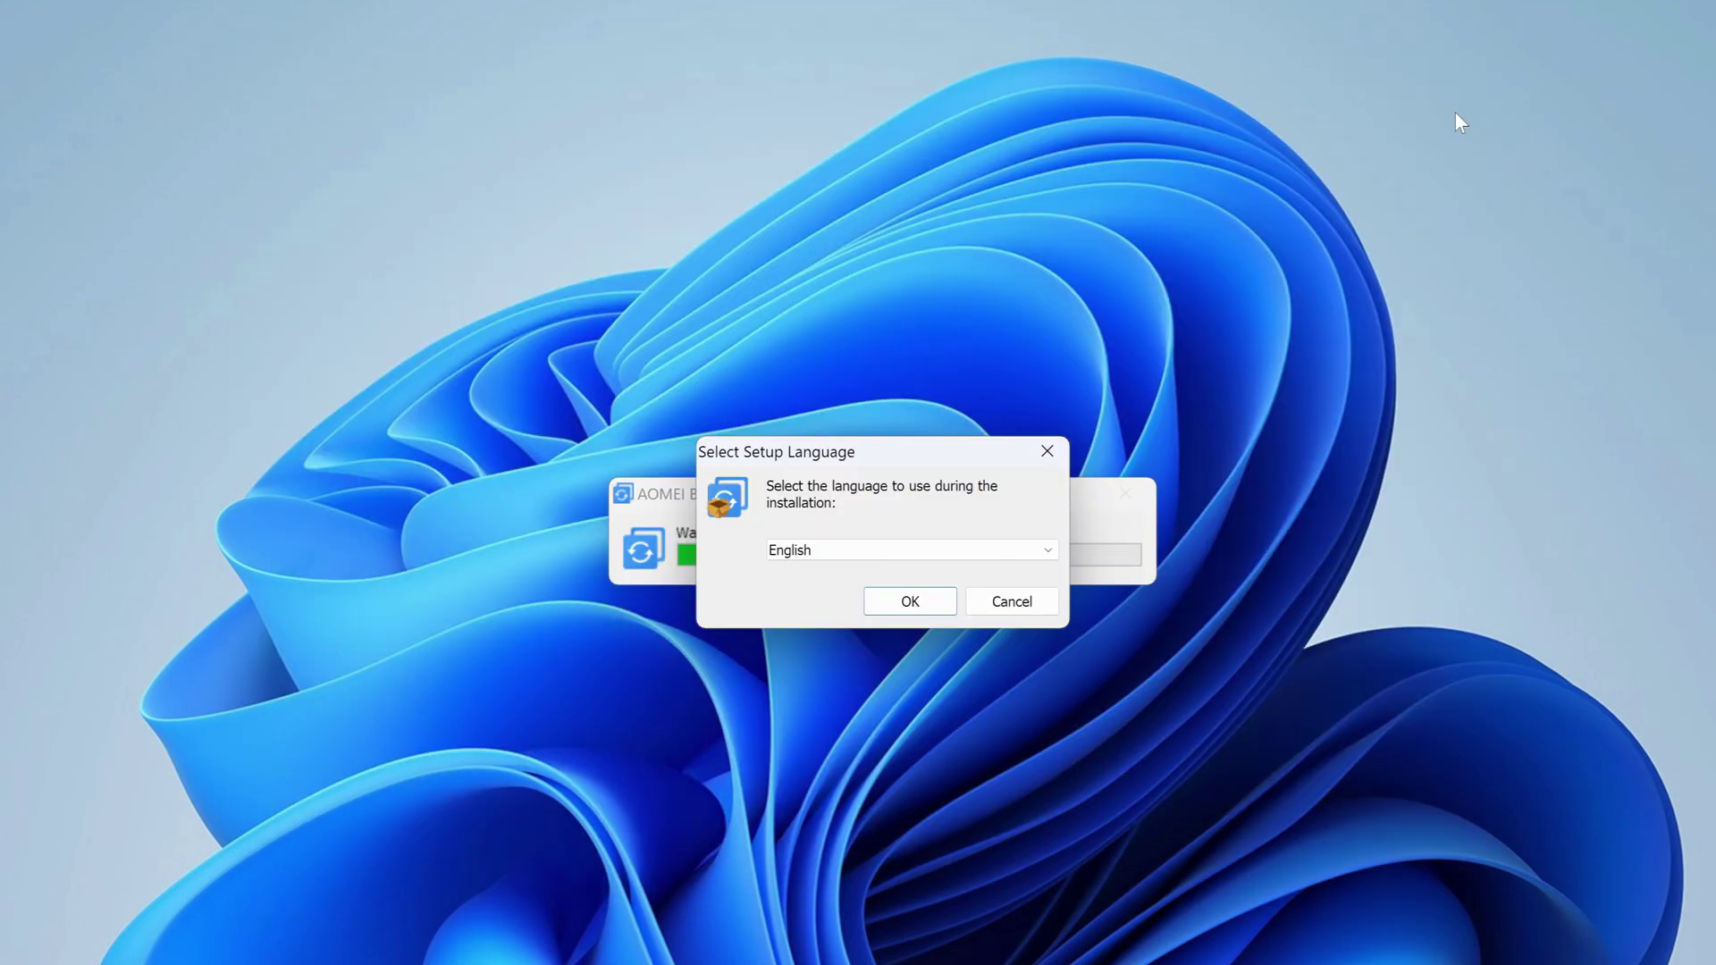
# Install AOMEI Backupper Tech Plus Trial with English as the setup language.
pyautogui.click(946, 554)
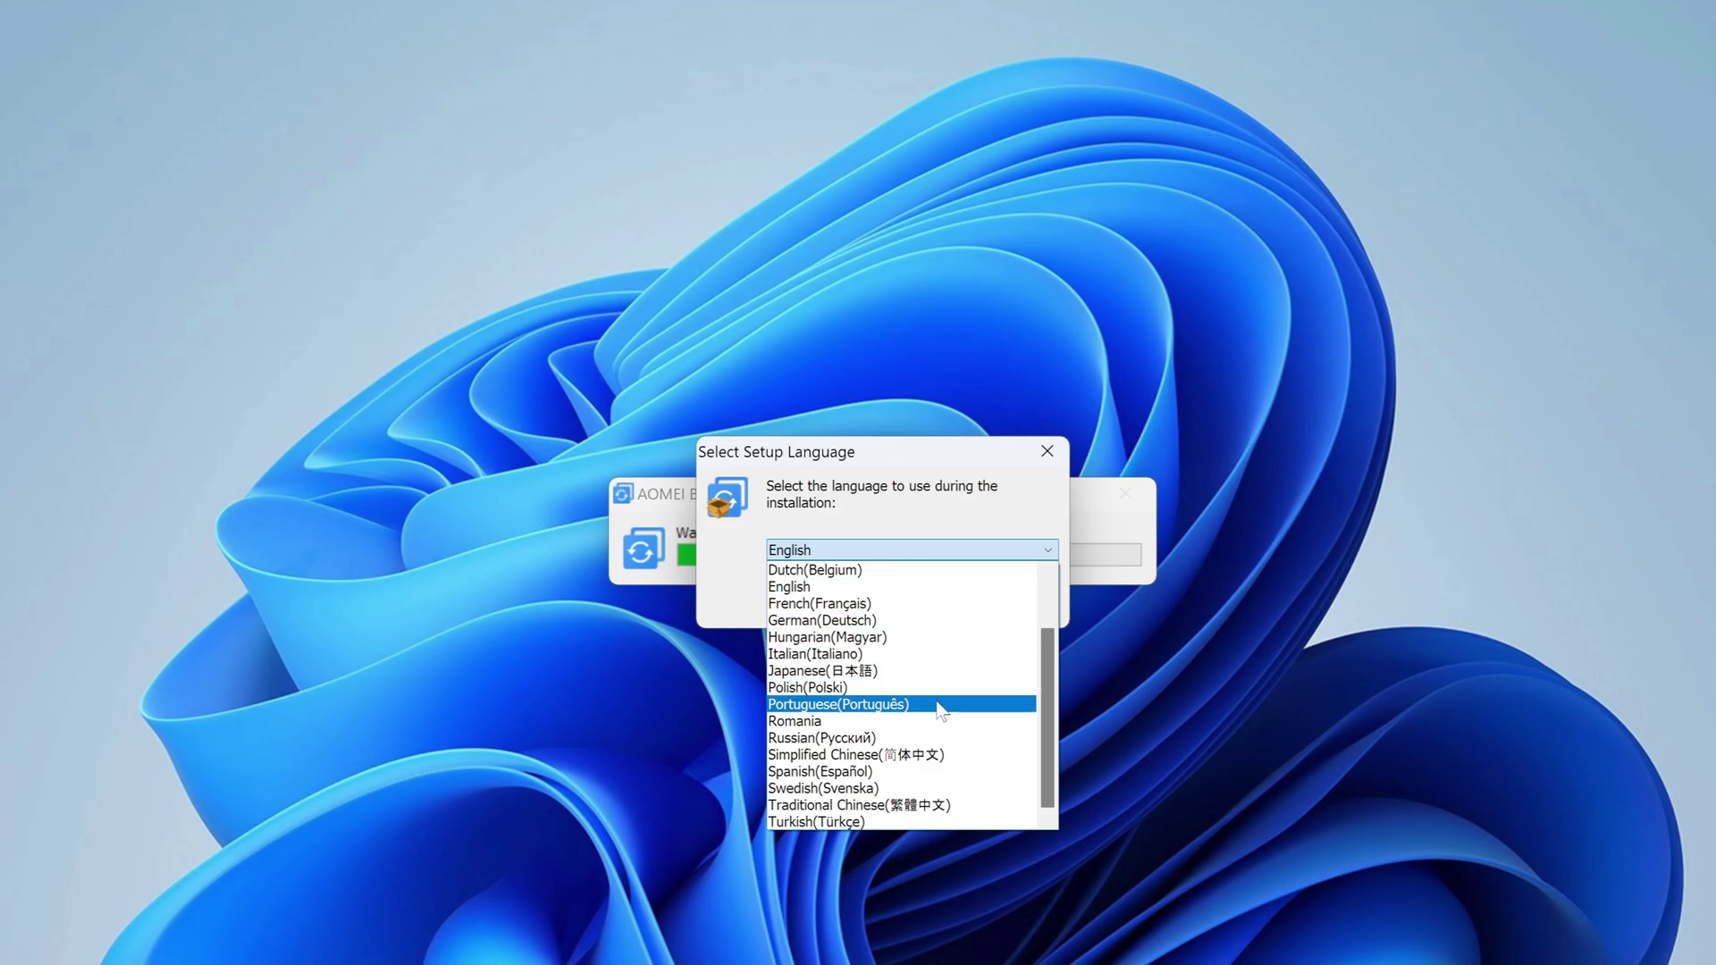
pyautogui.click(949, 883)
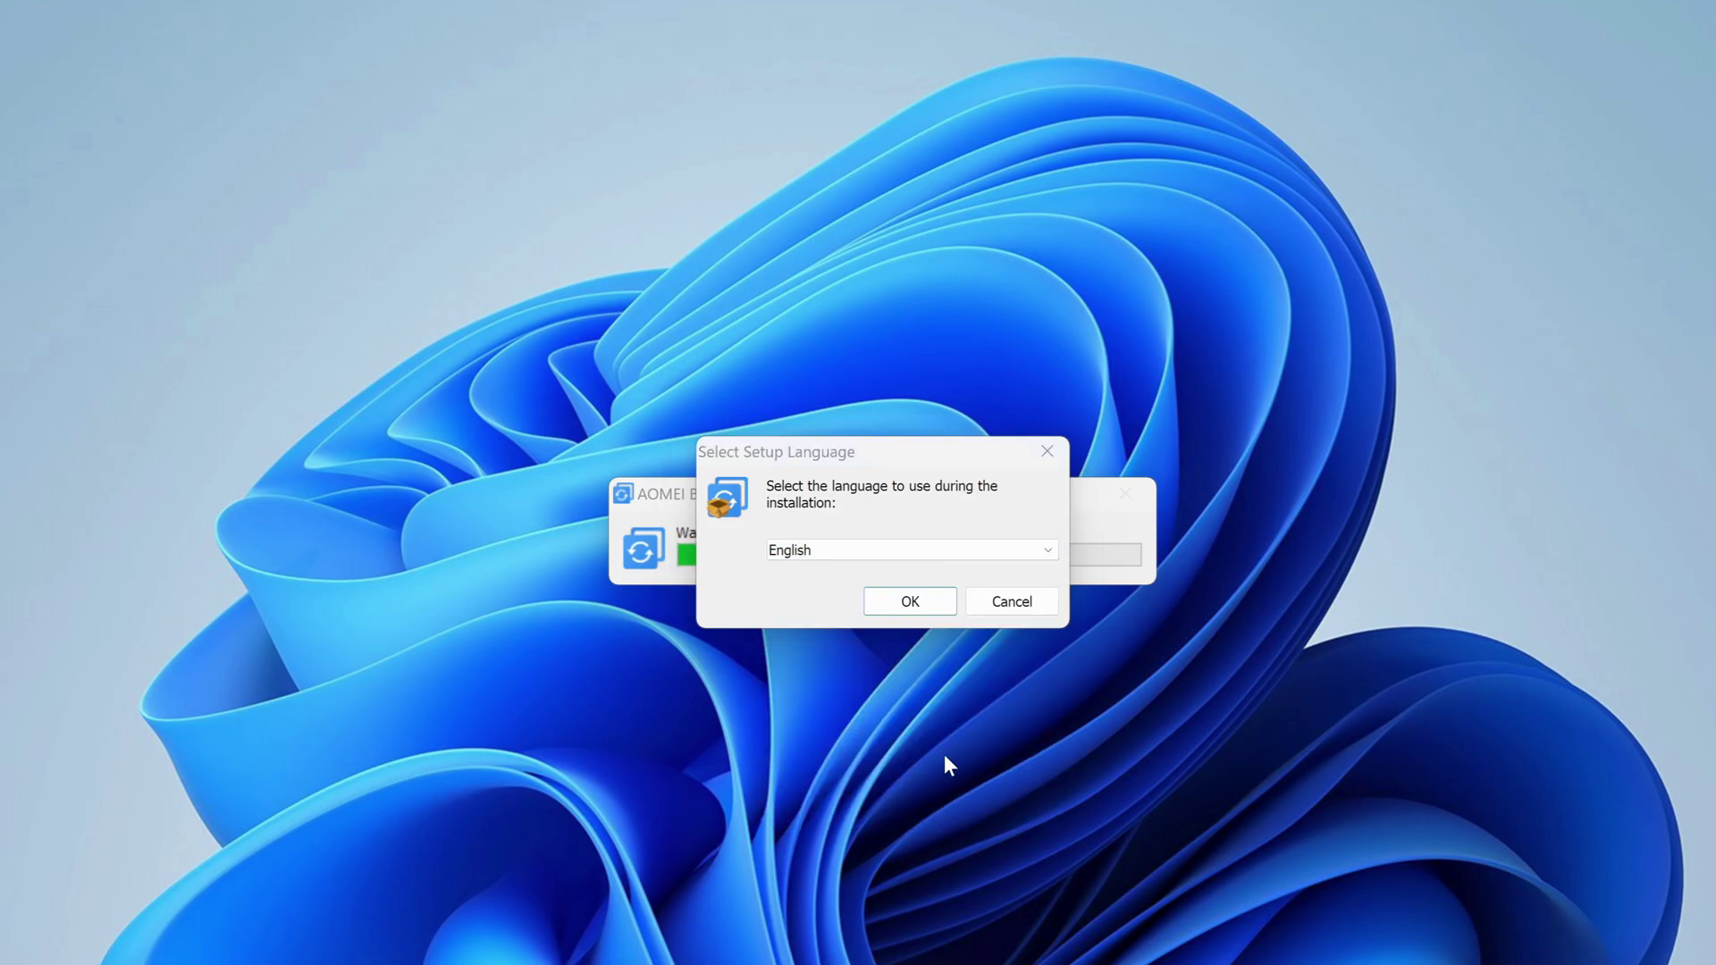
pyautogui.click(935, 608)
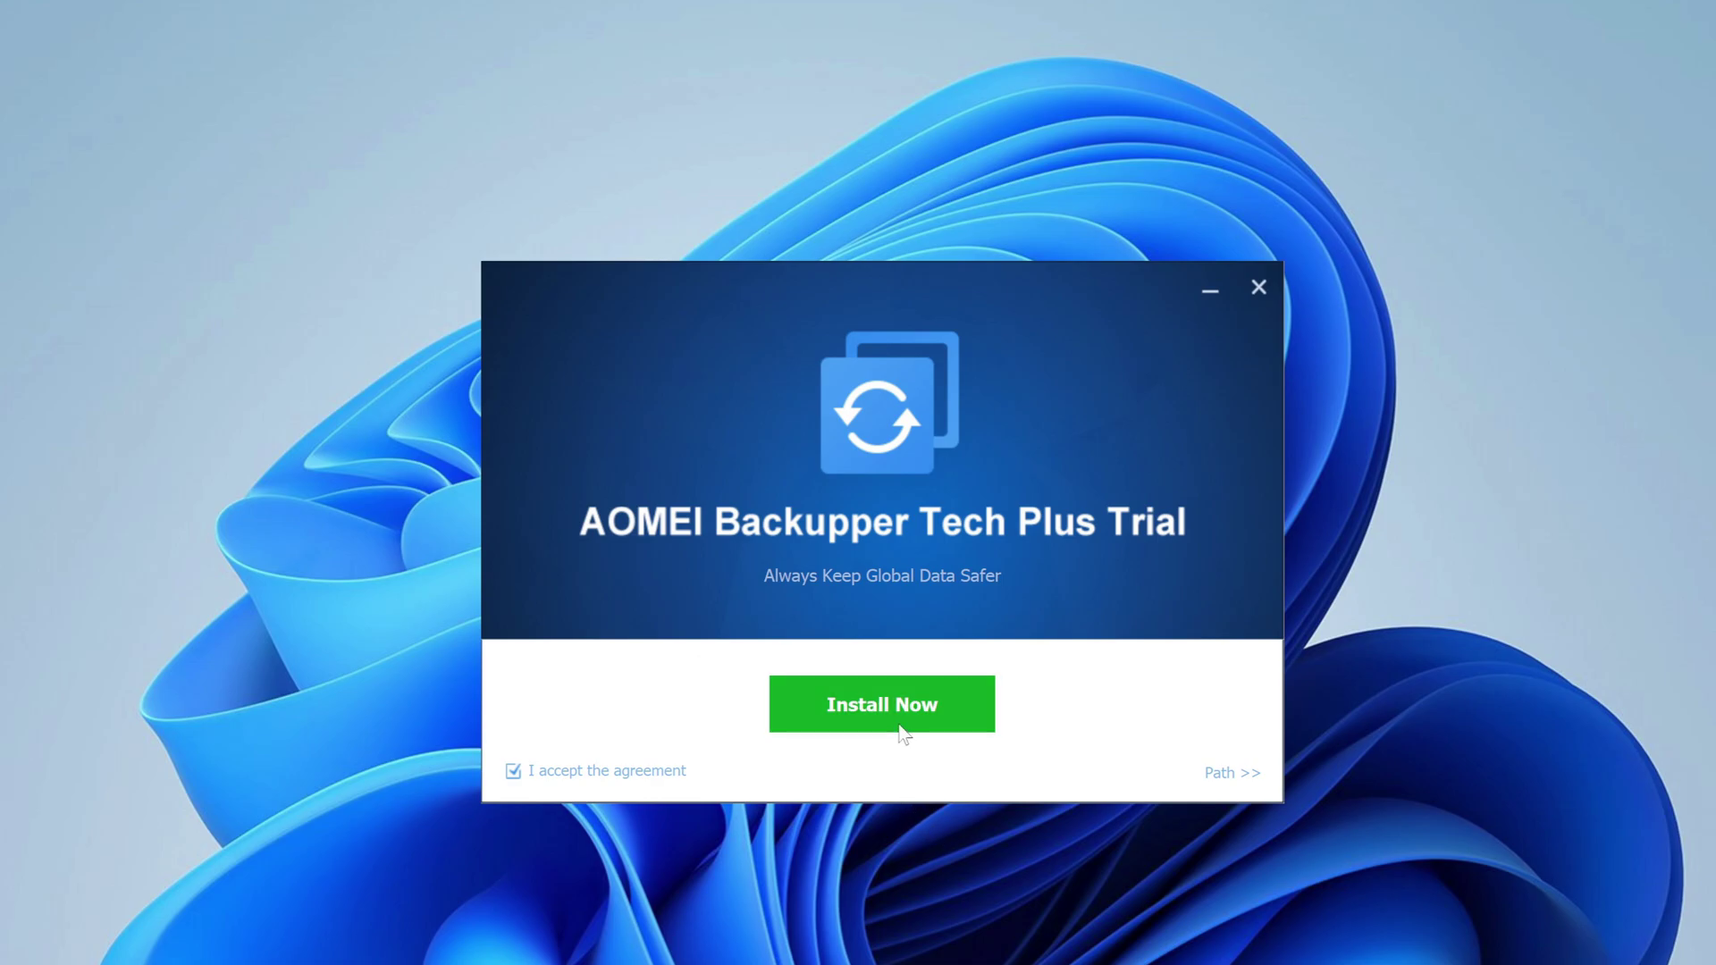
pyautogui.click(910, 731)
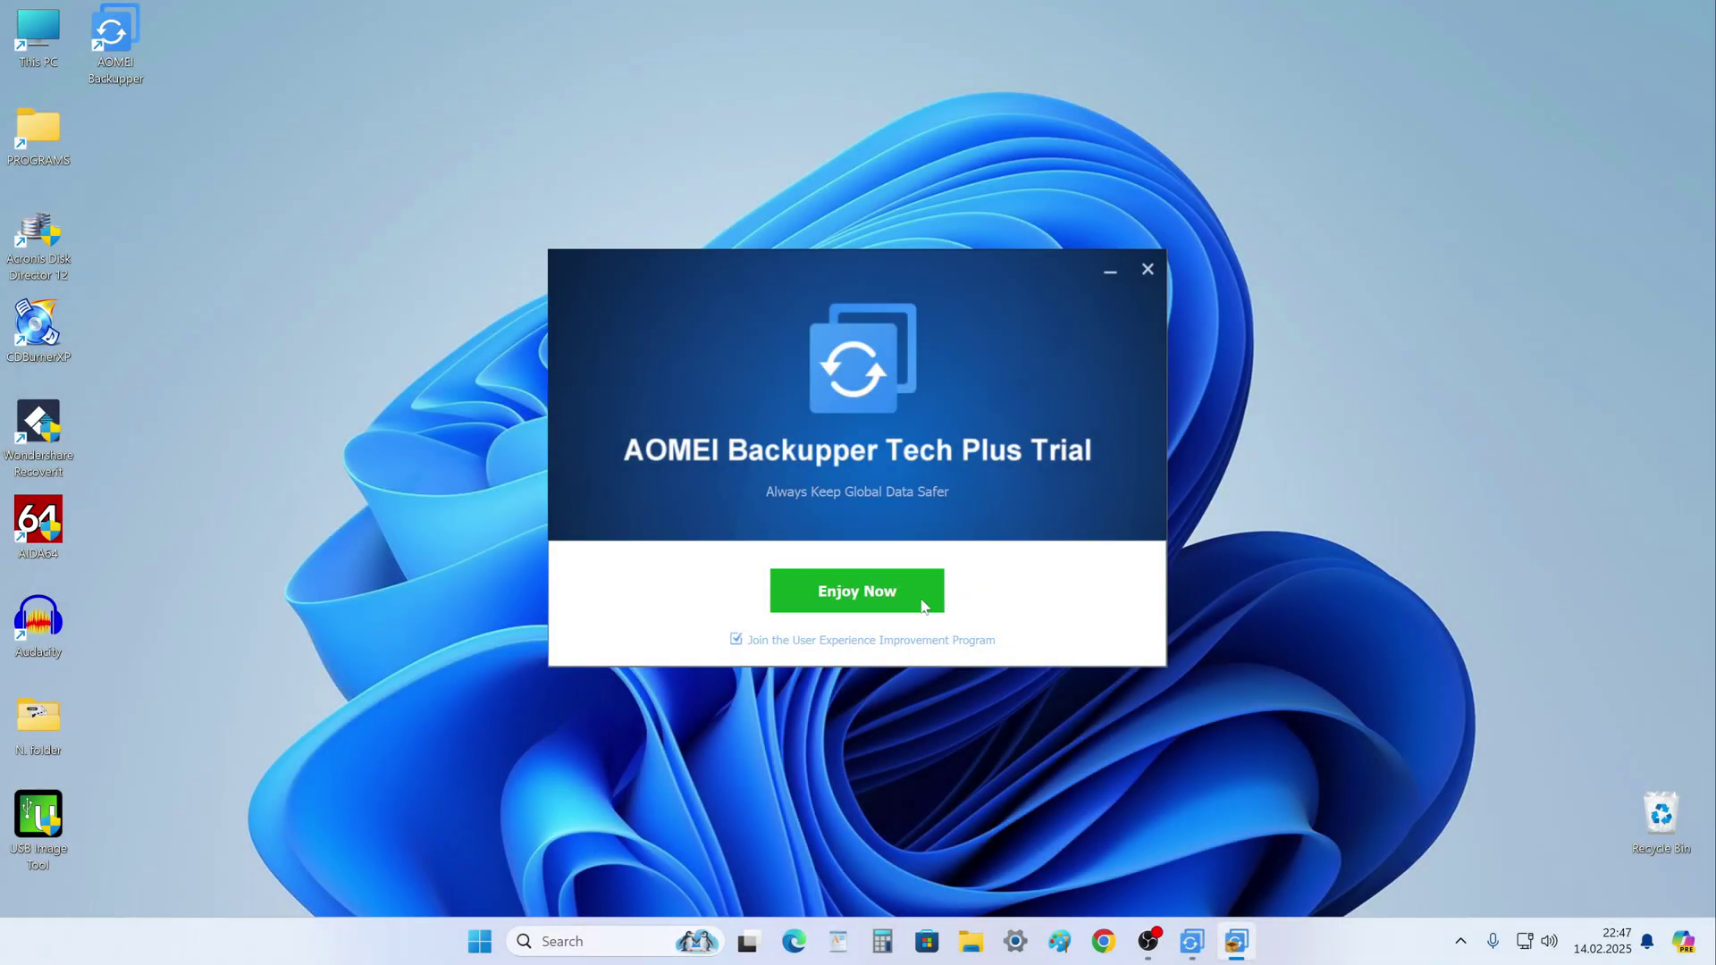
pyautogui.click(920, 601)
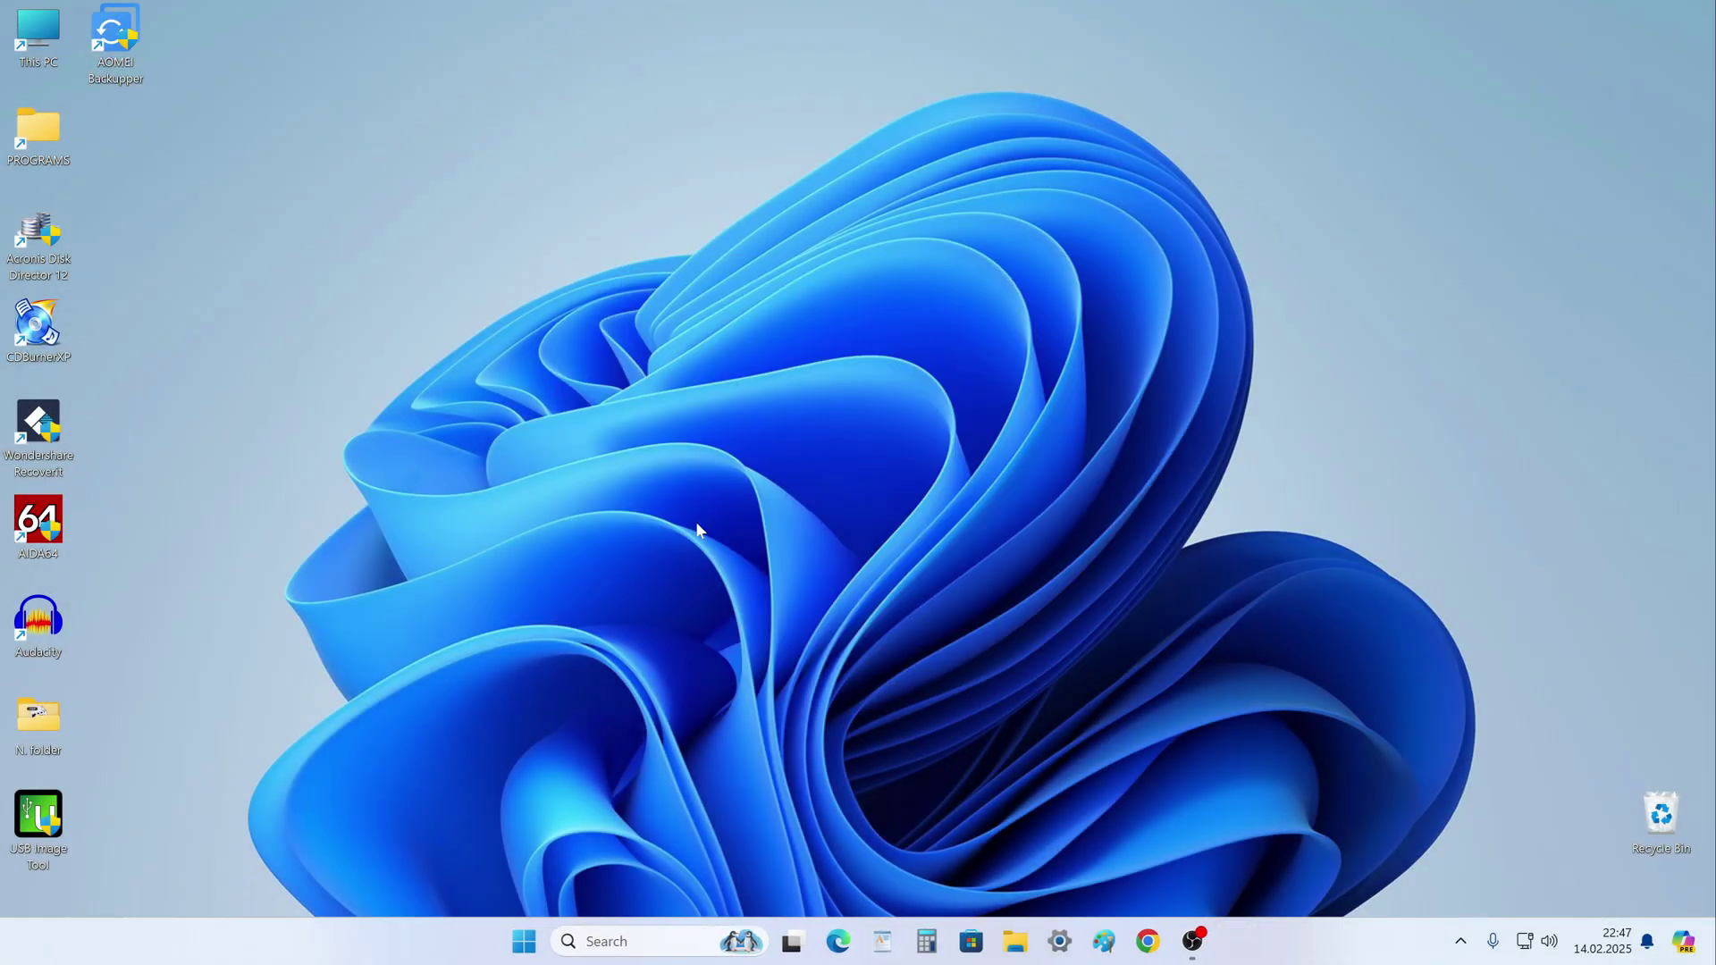
# Launch AOMEI Backupper, browse the Backup, Sync and Restore tabs, then show the Clone options.
pyautogui.doubleClick(129, 34)
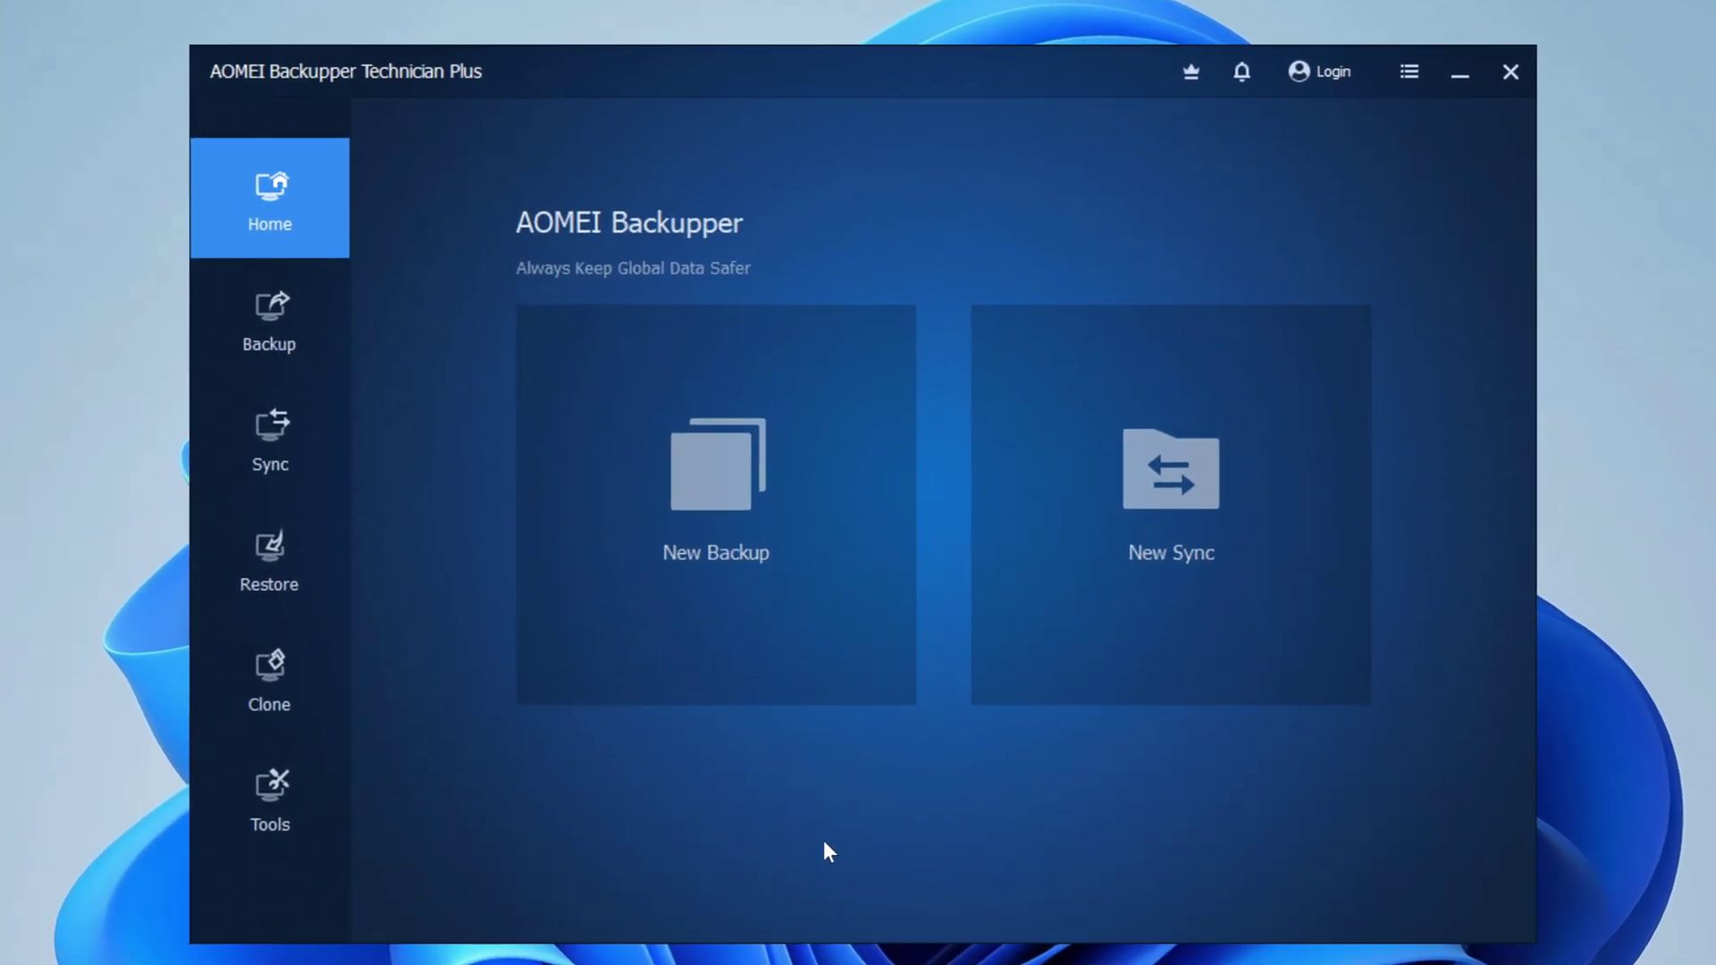
pyautogui.click(260, 315)
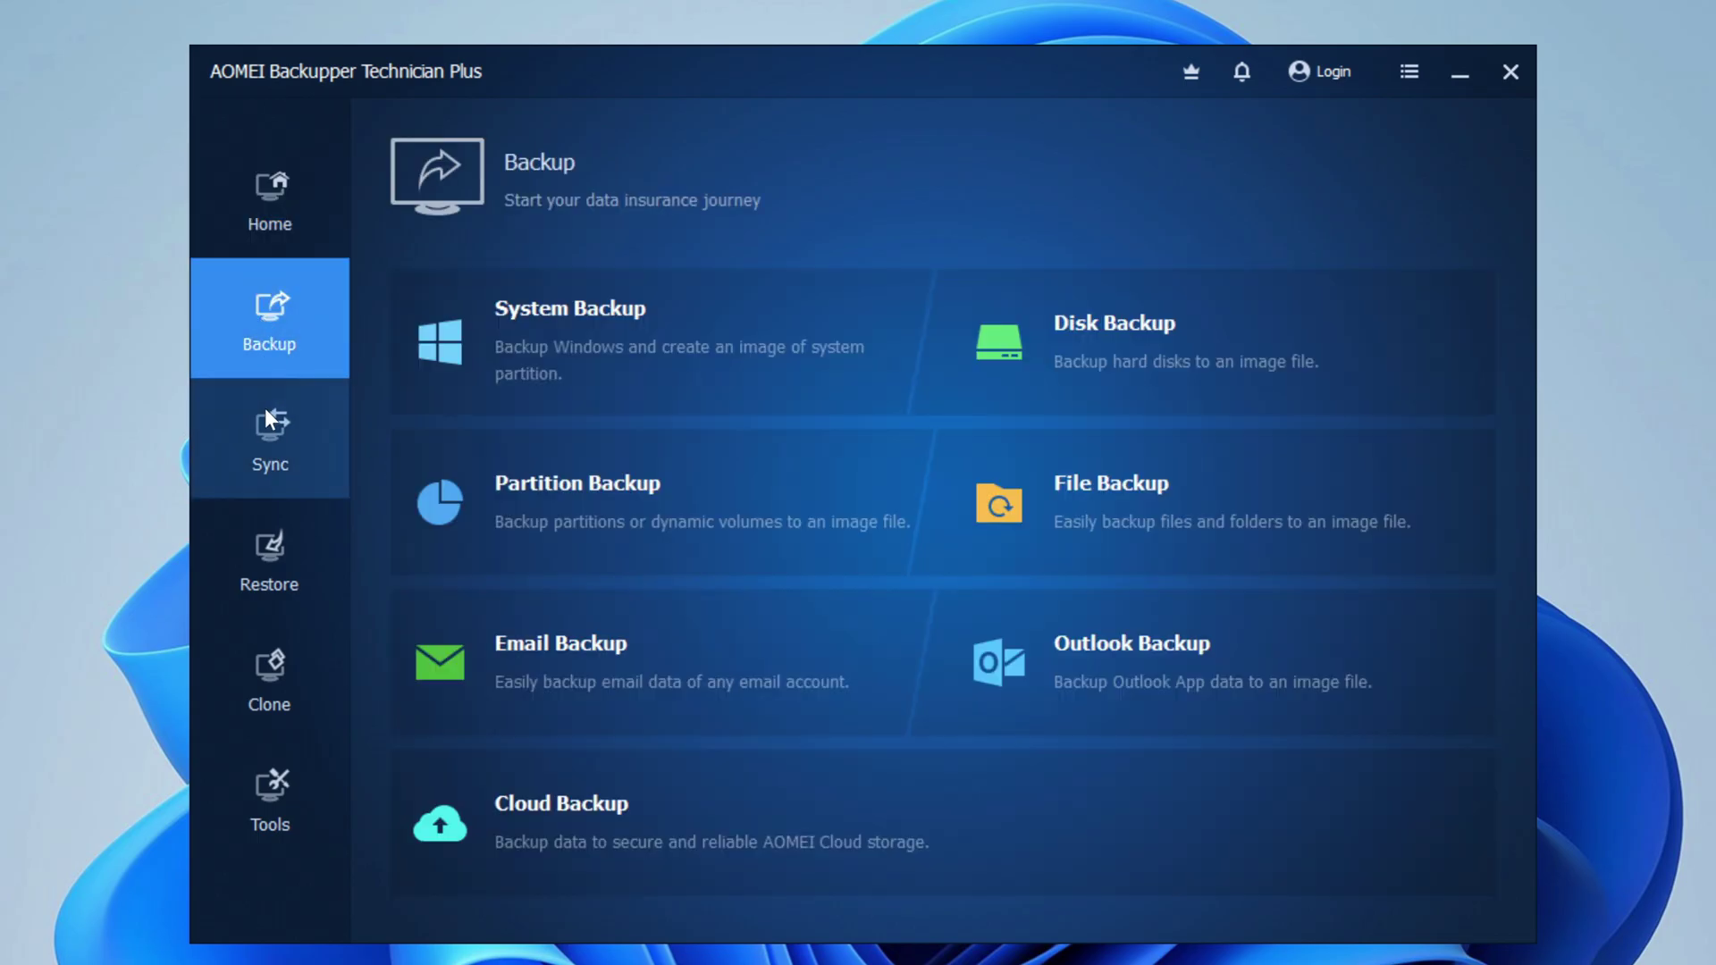
pyautogui.click(266, 434)
pyautogui.click(266, 545)
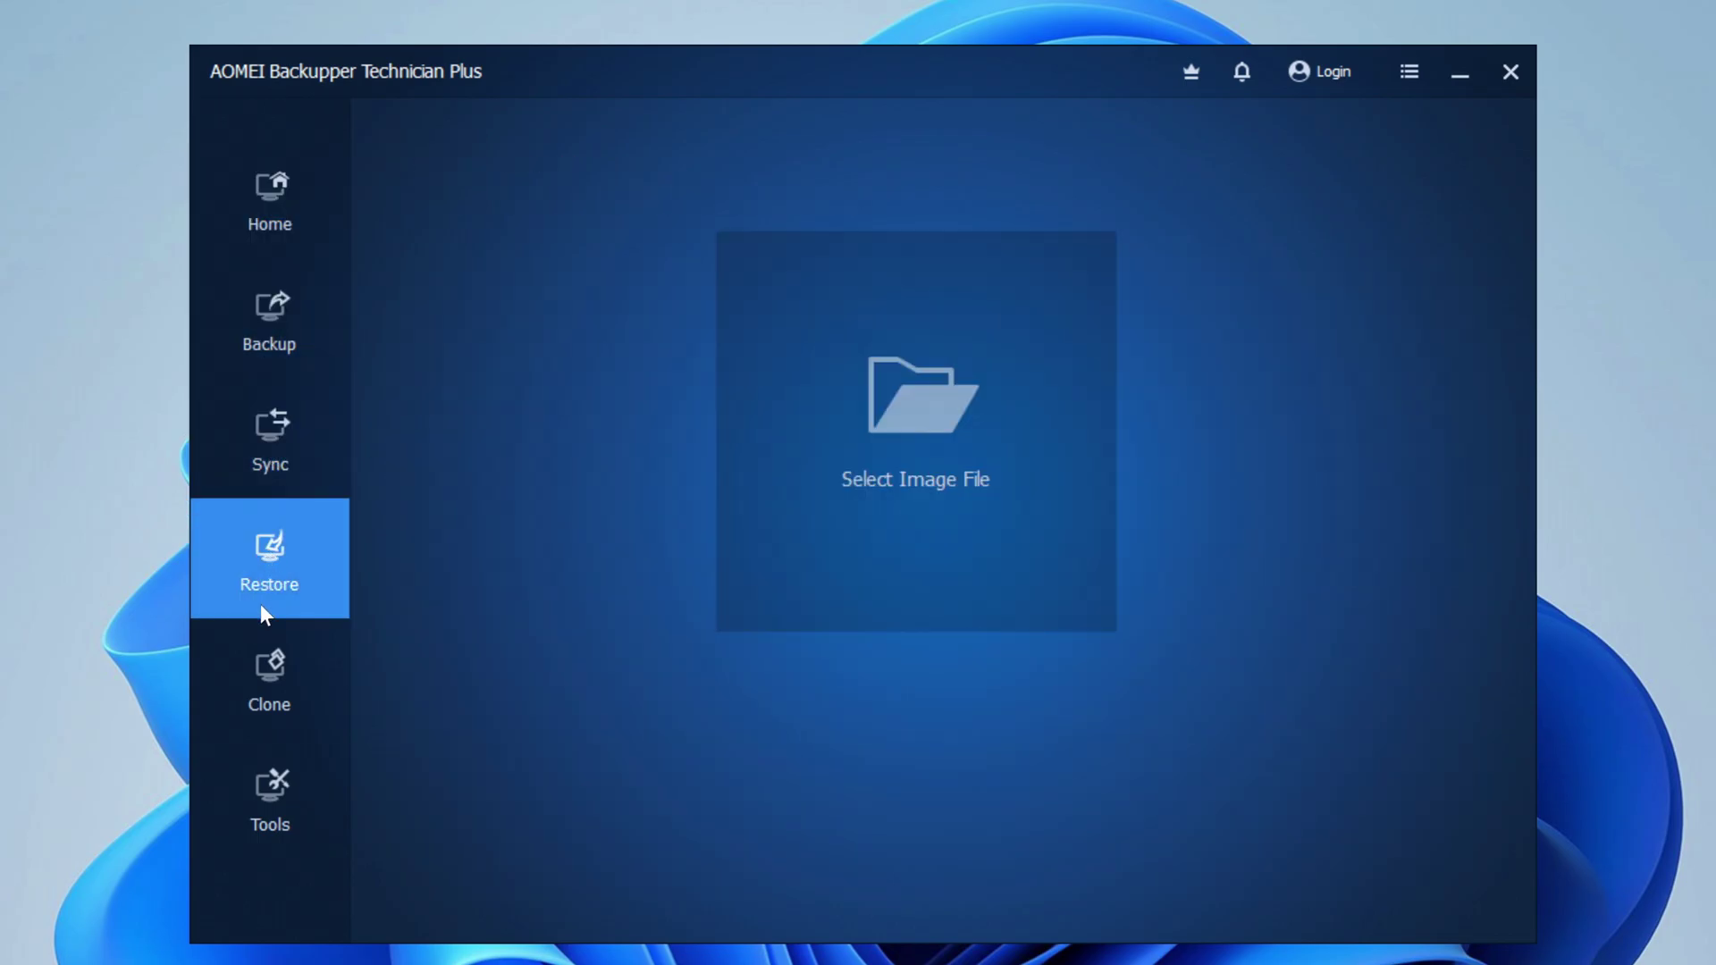
pyautogui.click(295, 722)
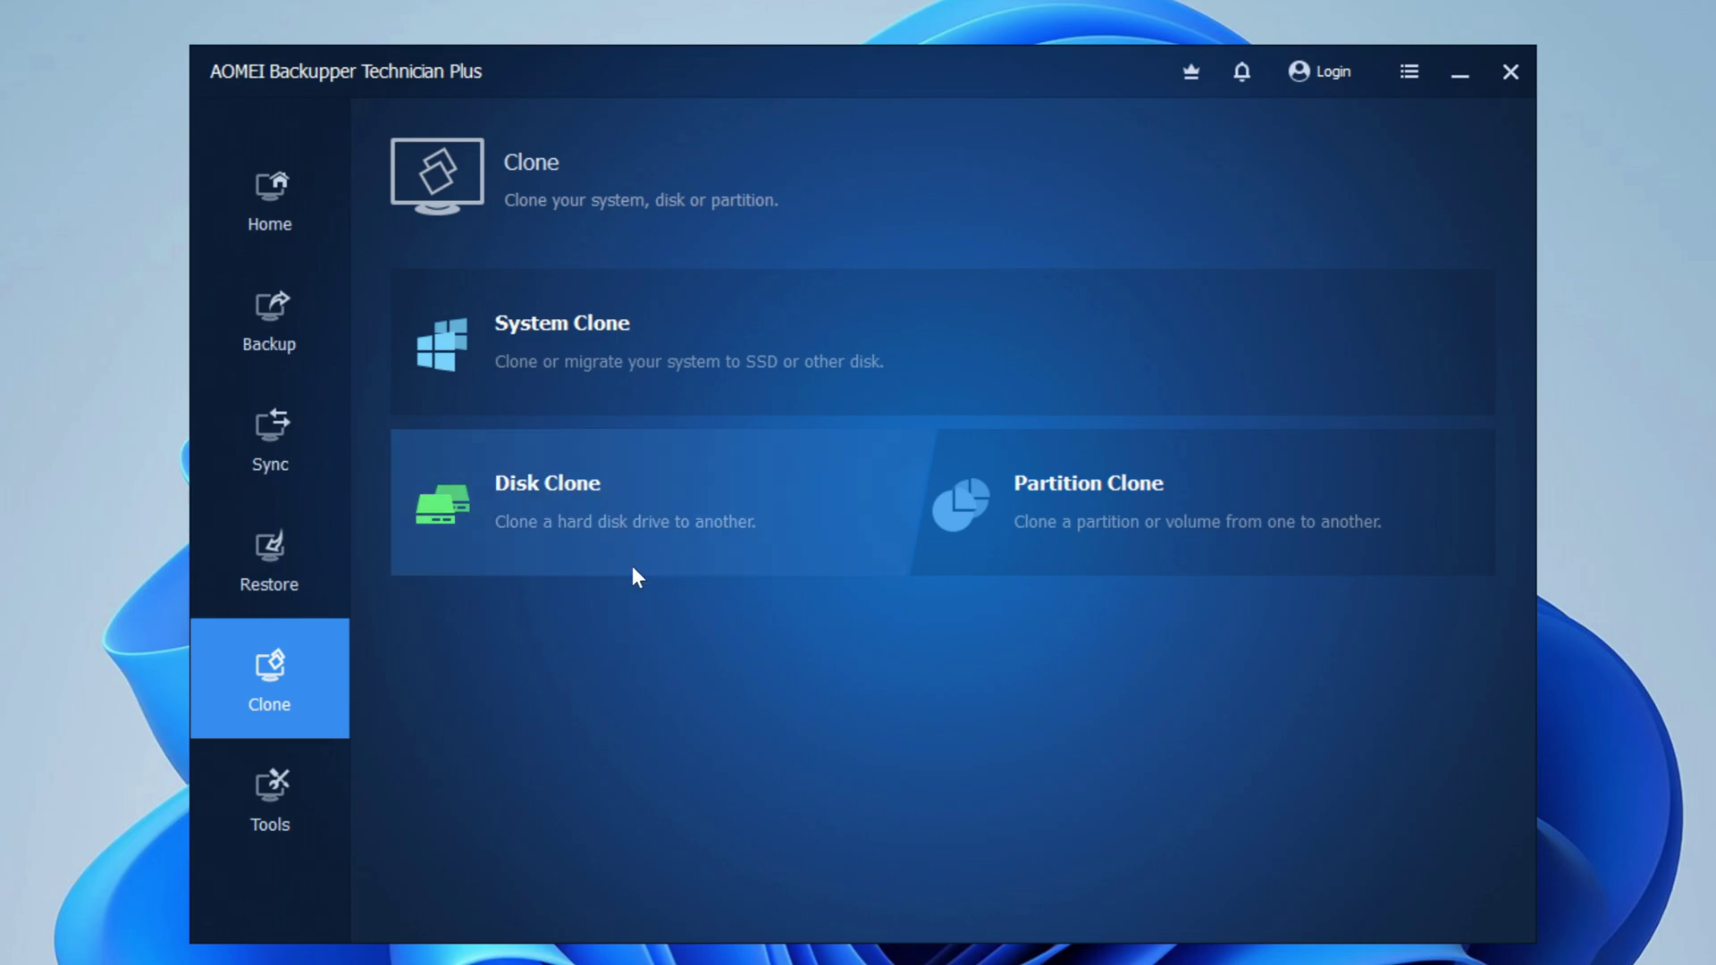
# Start a Disk Clone from the 232.89 GB Disk0 to the 931.51 GB Disk1.
pyautogui.click(791, 521)
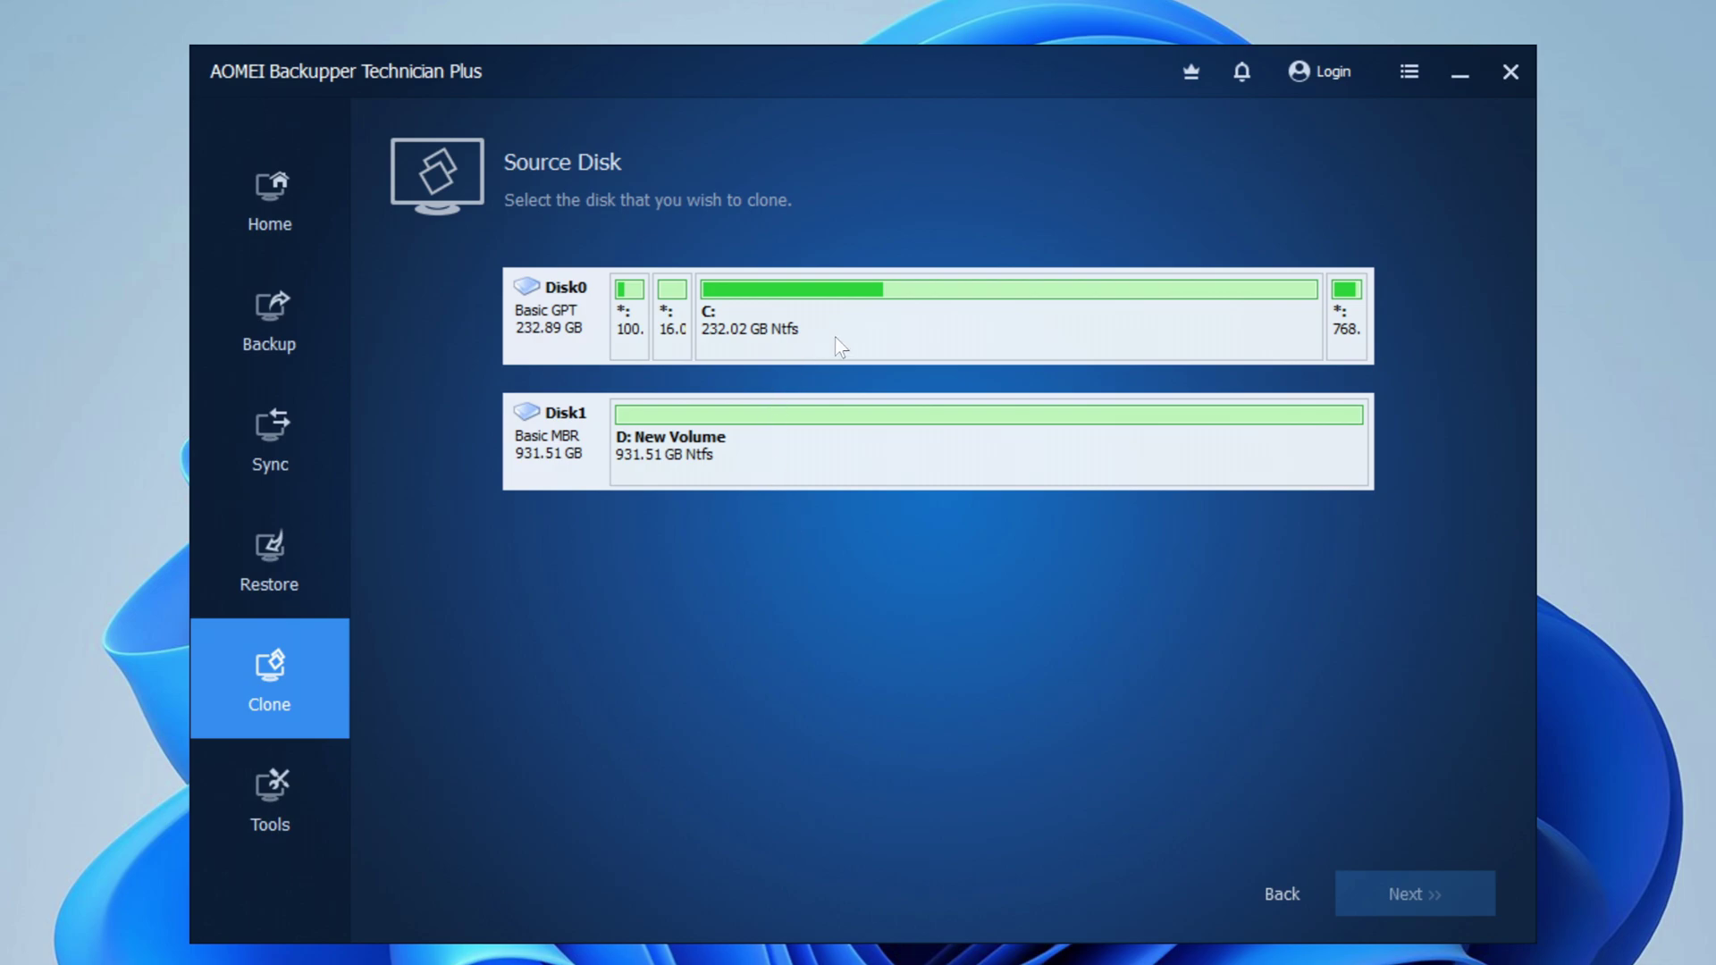
pyautogui.click(920, 327)
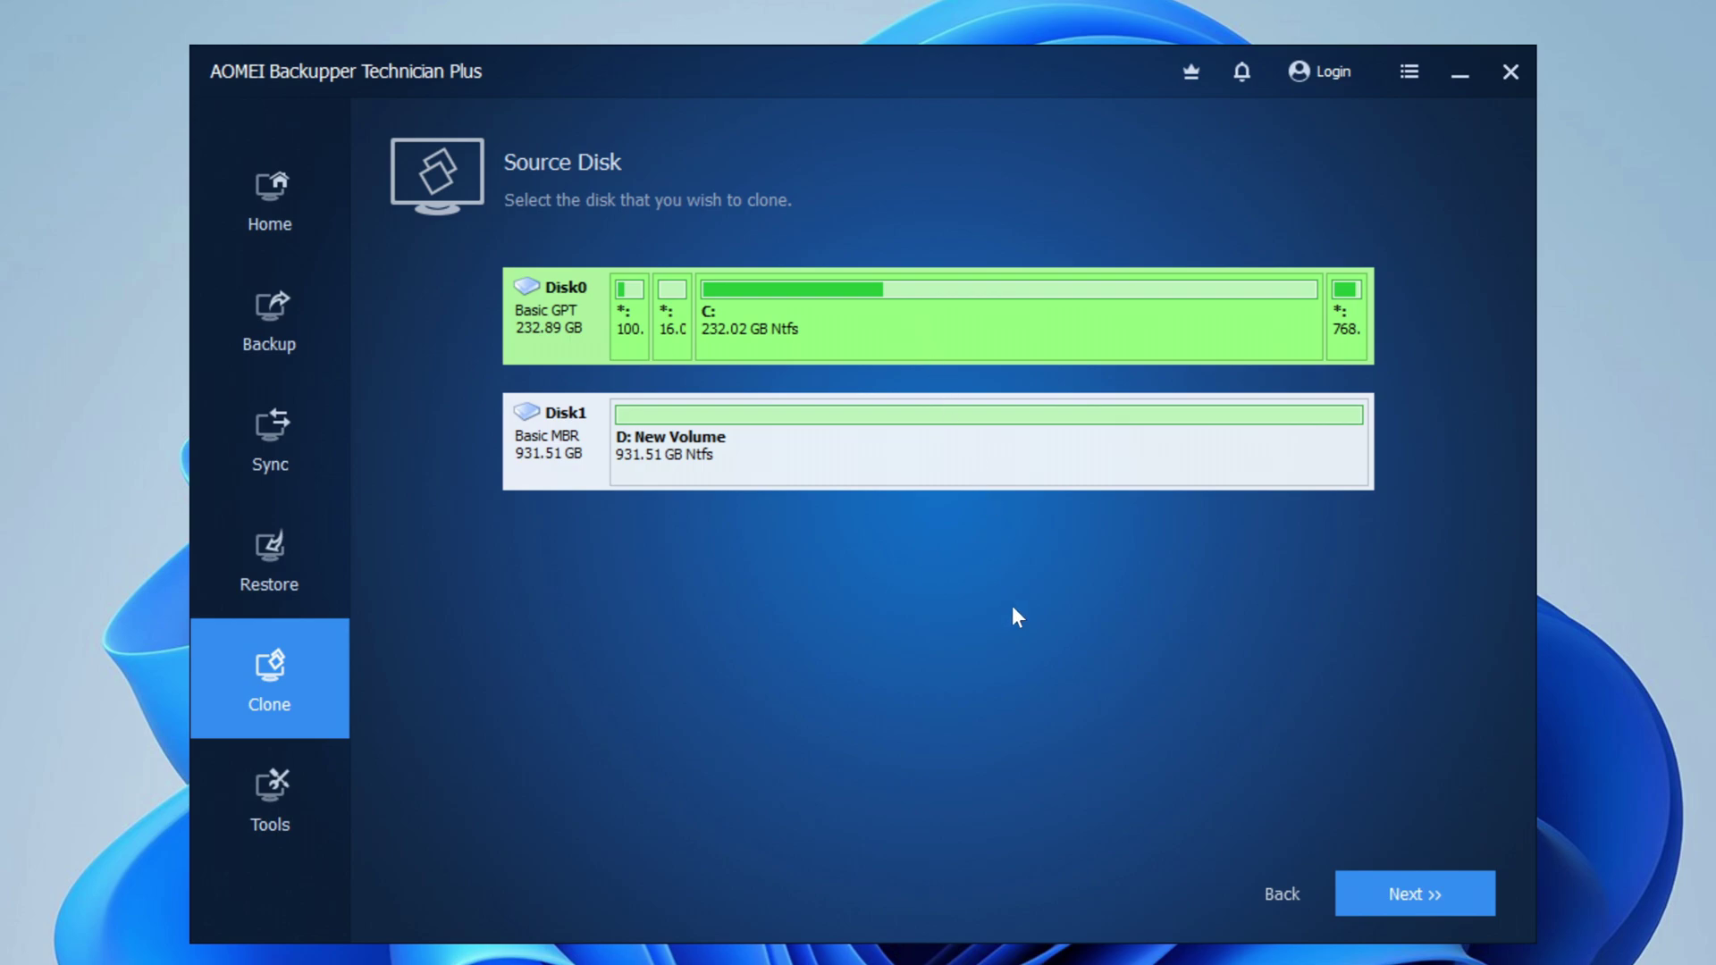
pyautogui.click(1359, 904)
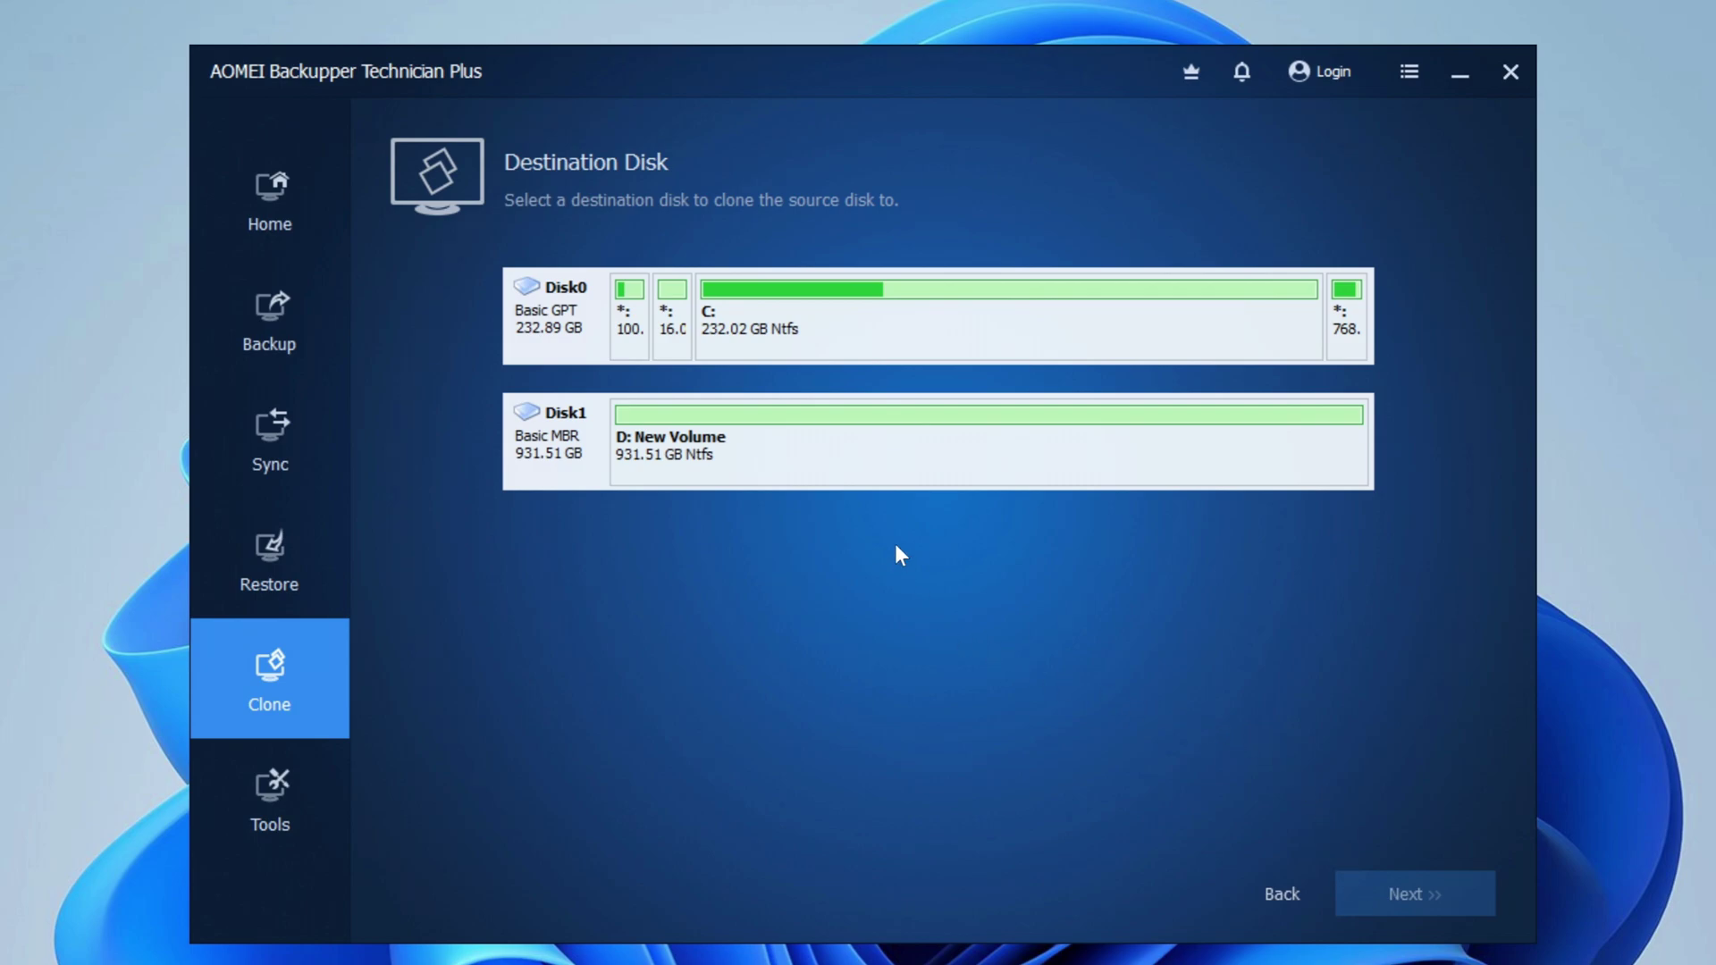
pyautogui.click(884, 470)
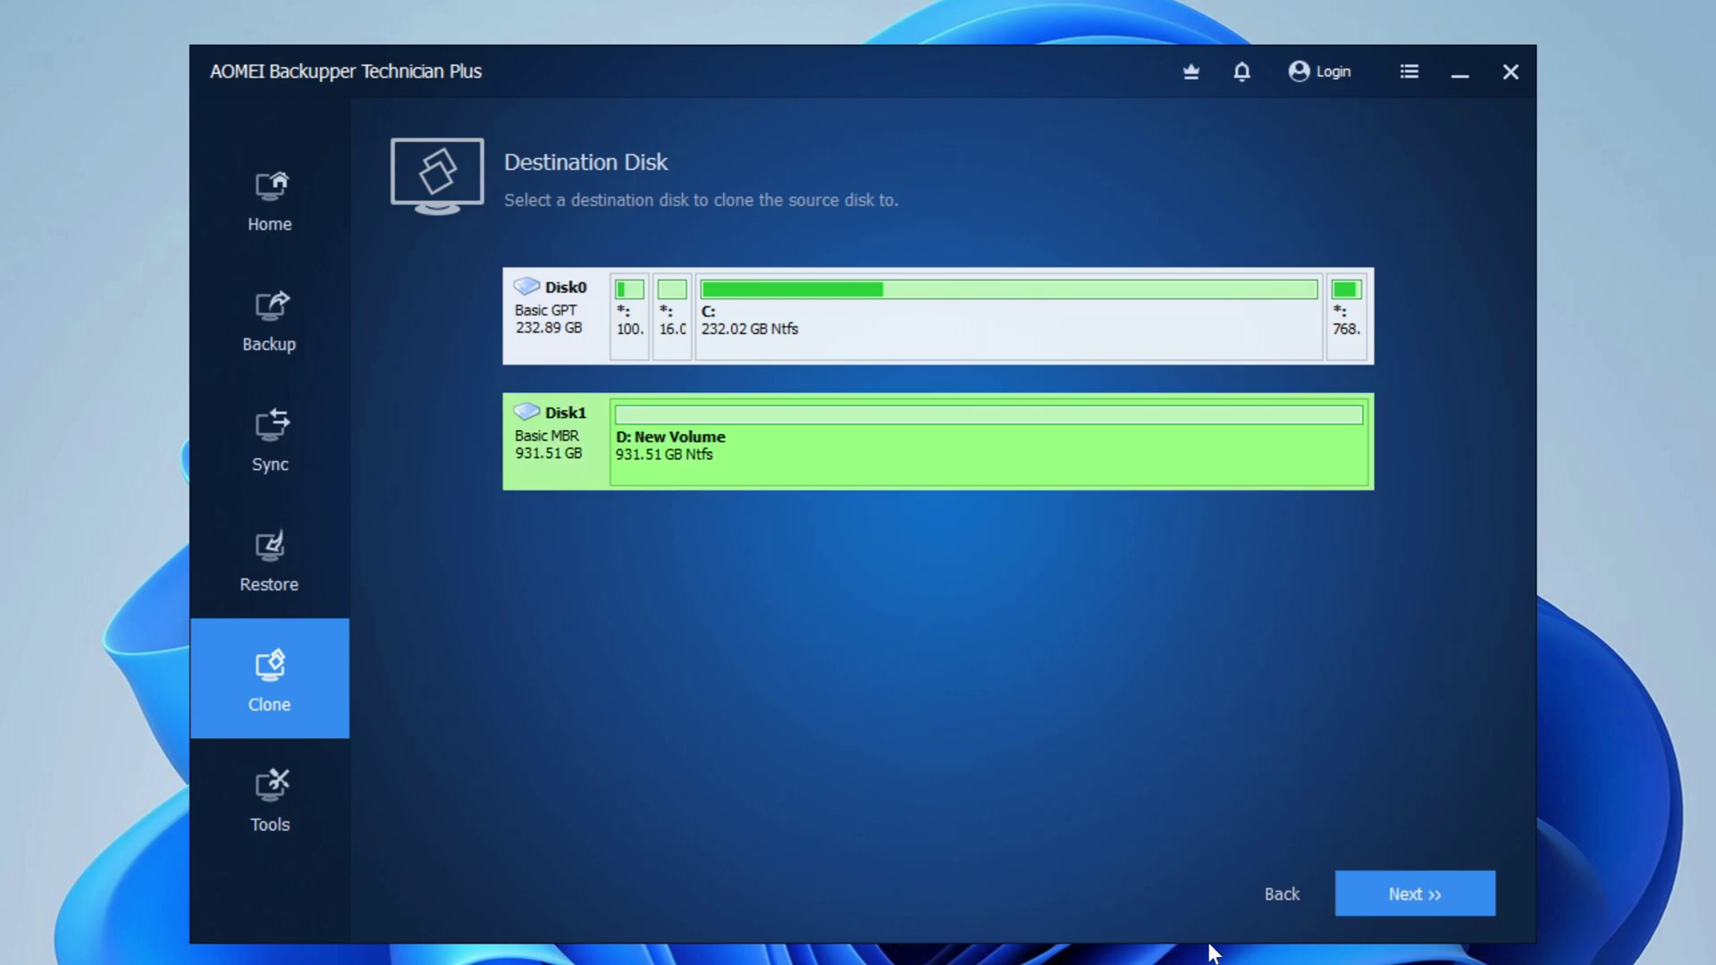
pyautogui.click(1355, 897)
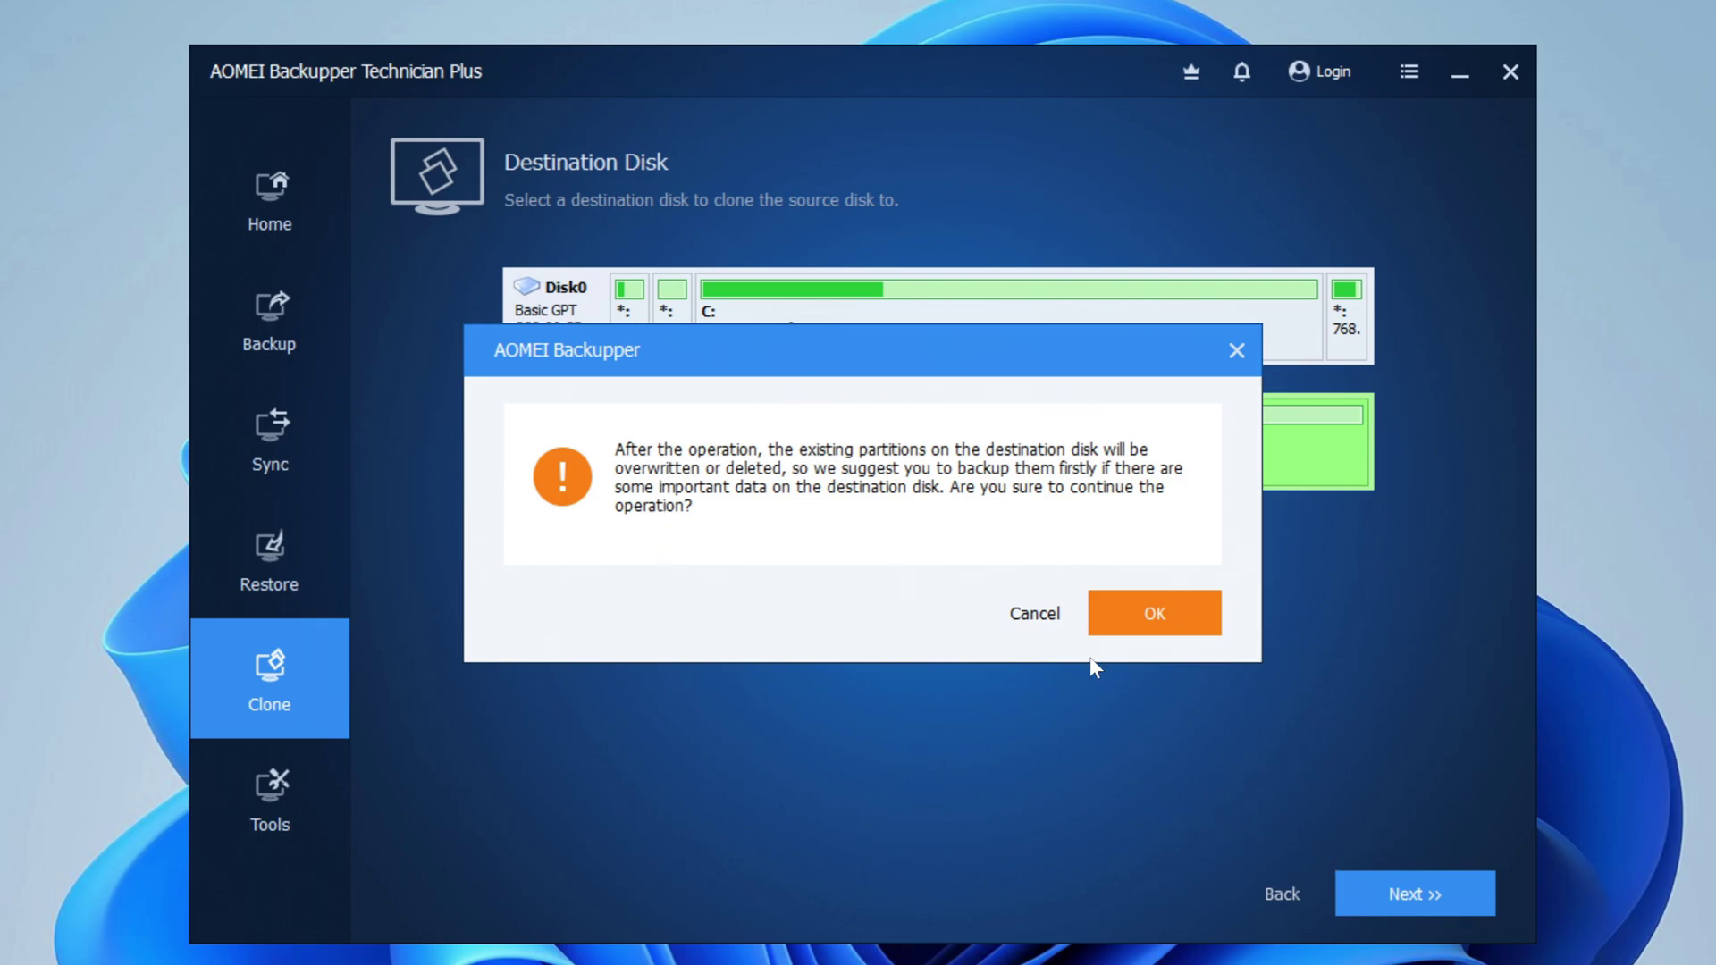
# Accept the destination overwrite and start cloning Disk 0 (GPT) onto Disk 1 (MBR).
pyautogui.click(1118, 634)
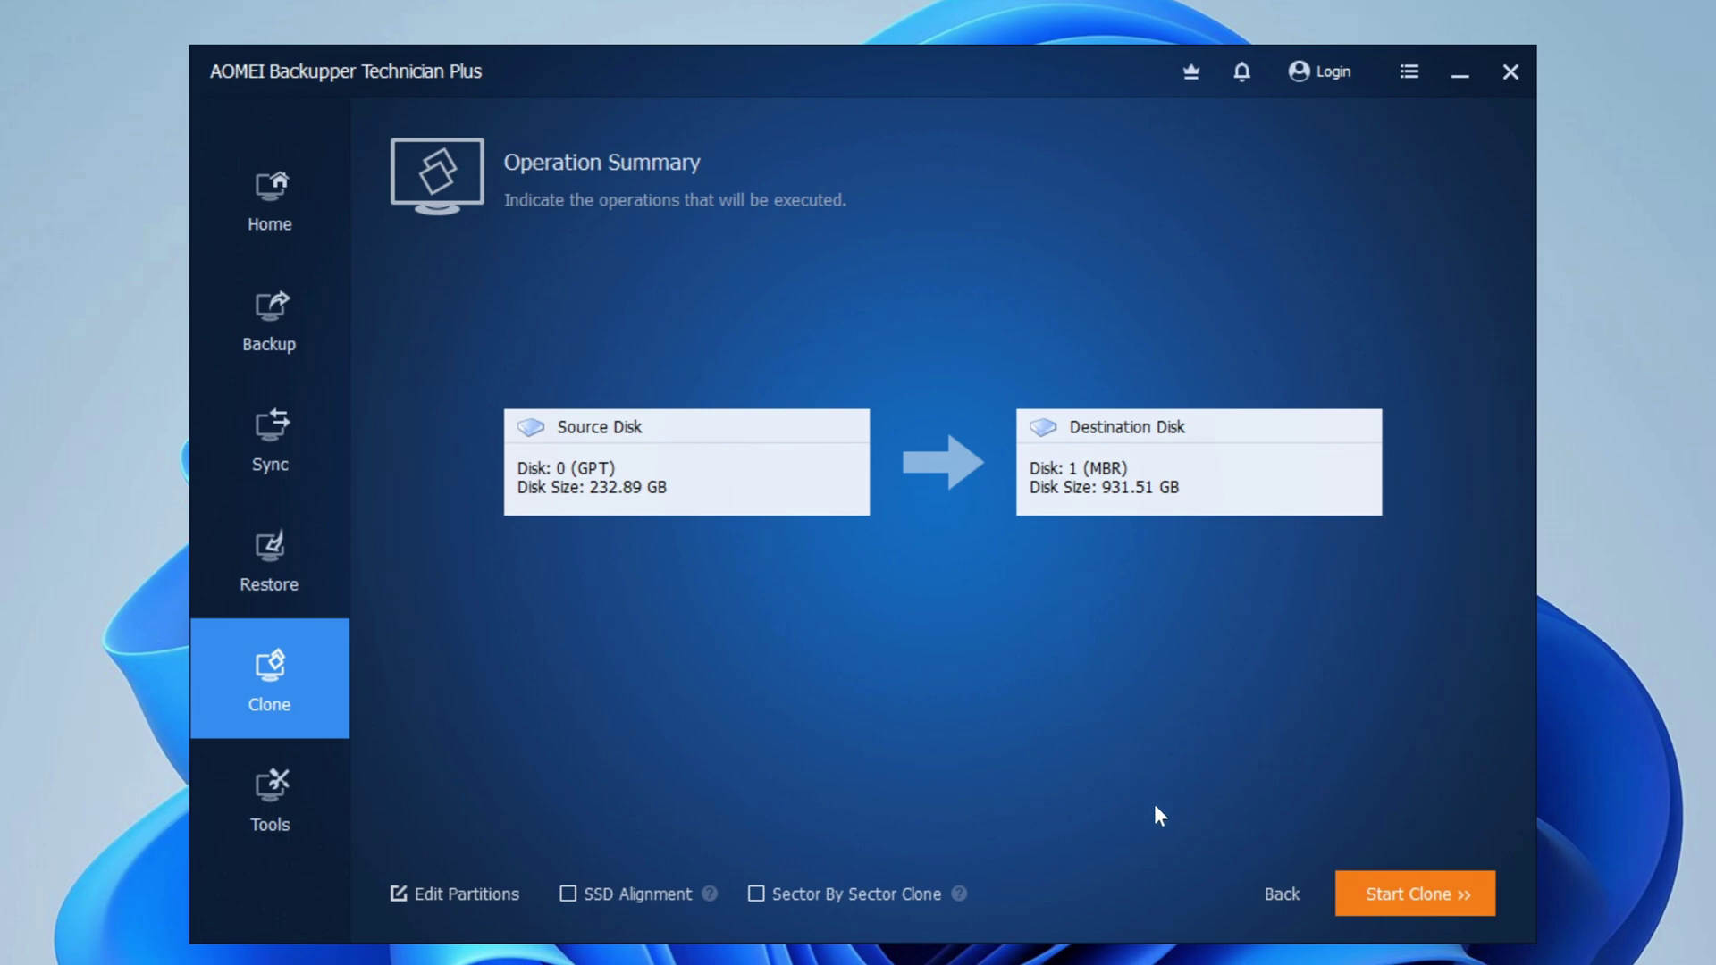
pyautogui.click(1358, 897)
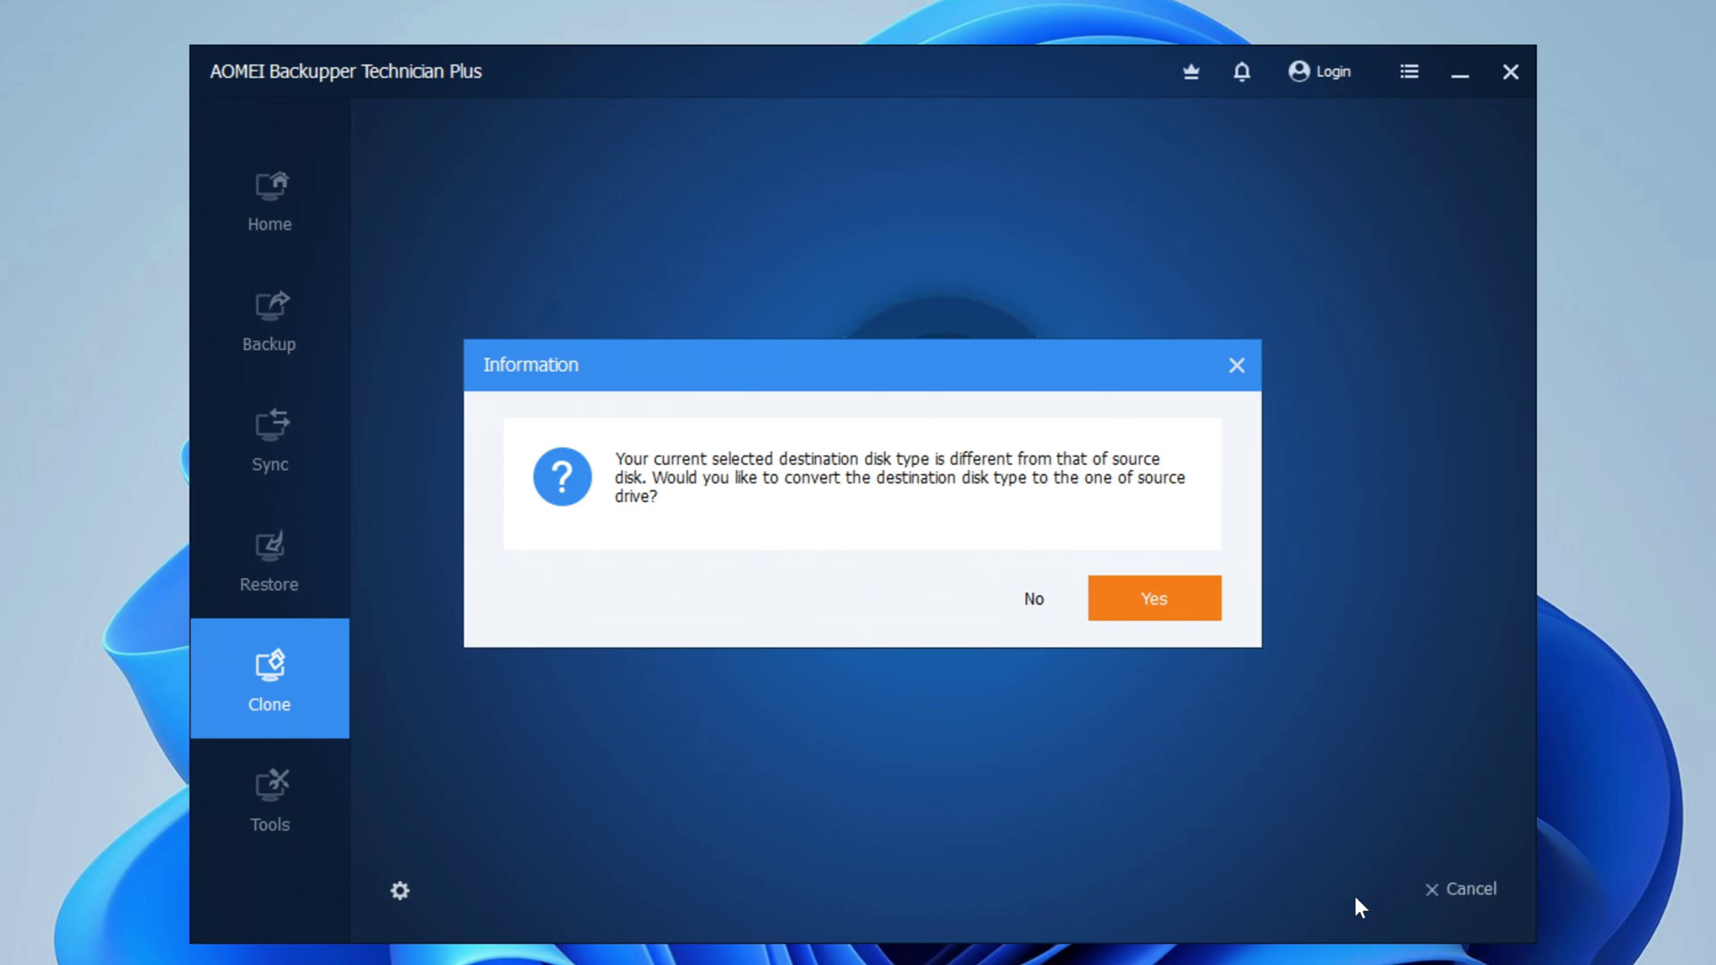
# Convert the destination to the source's disk type, finish the completed clone and close AOMEI Backupper.
pyautogui.click(1148, 617)
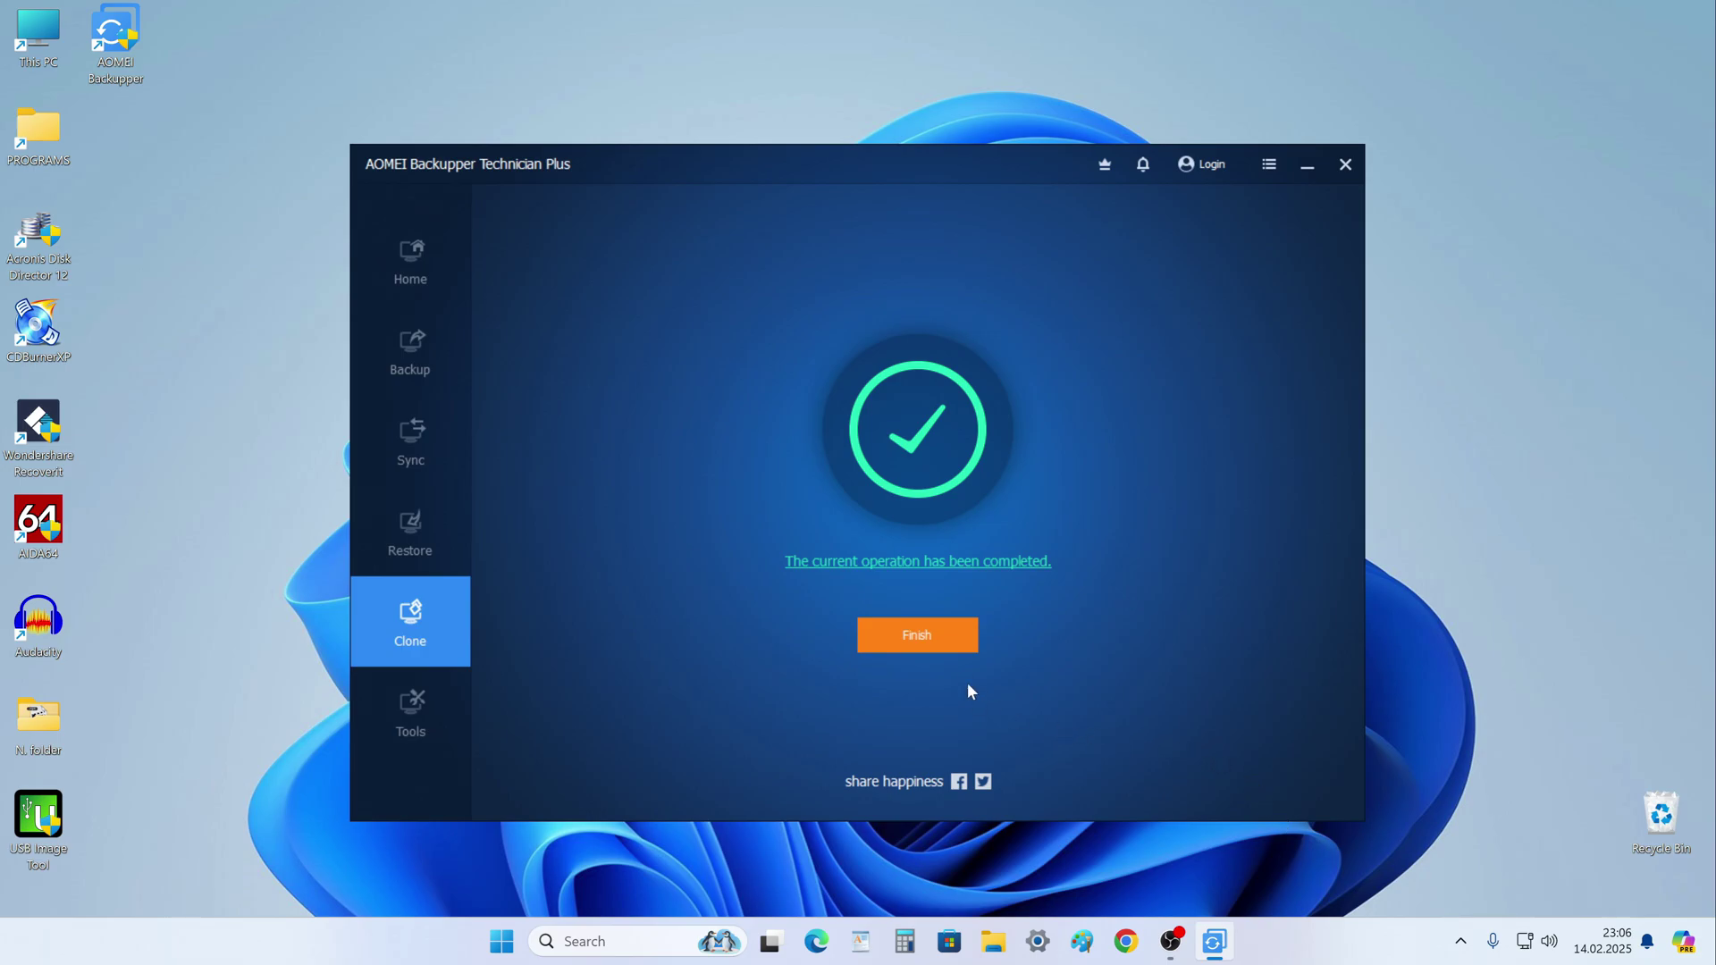
pyautogui.click(958, 649)
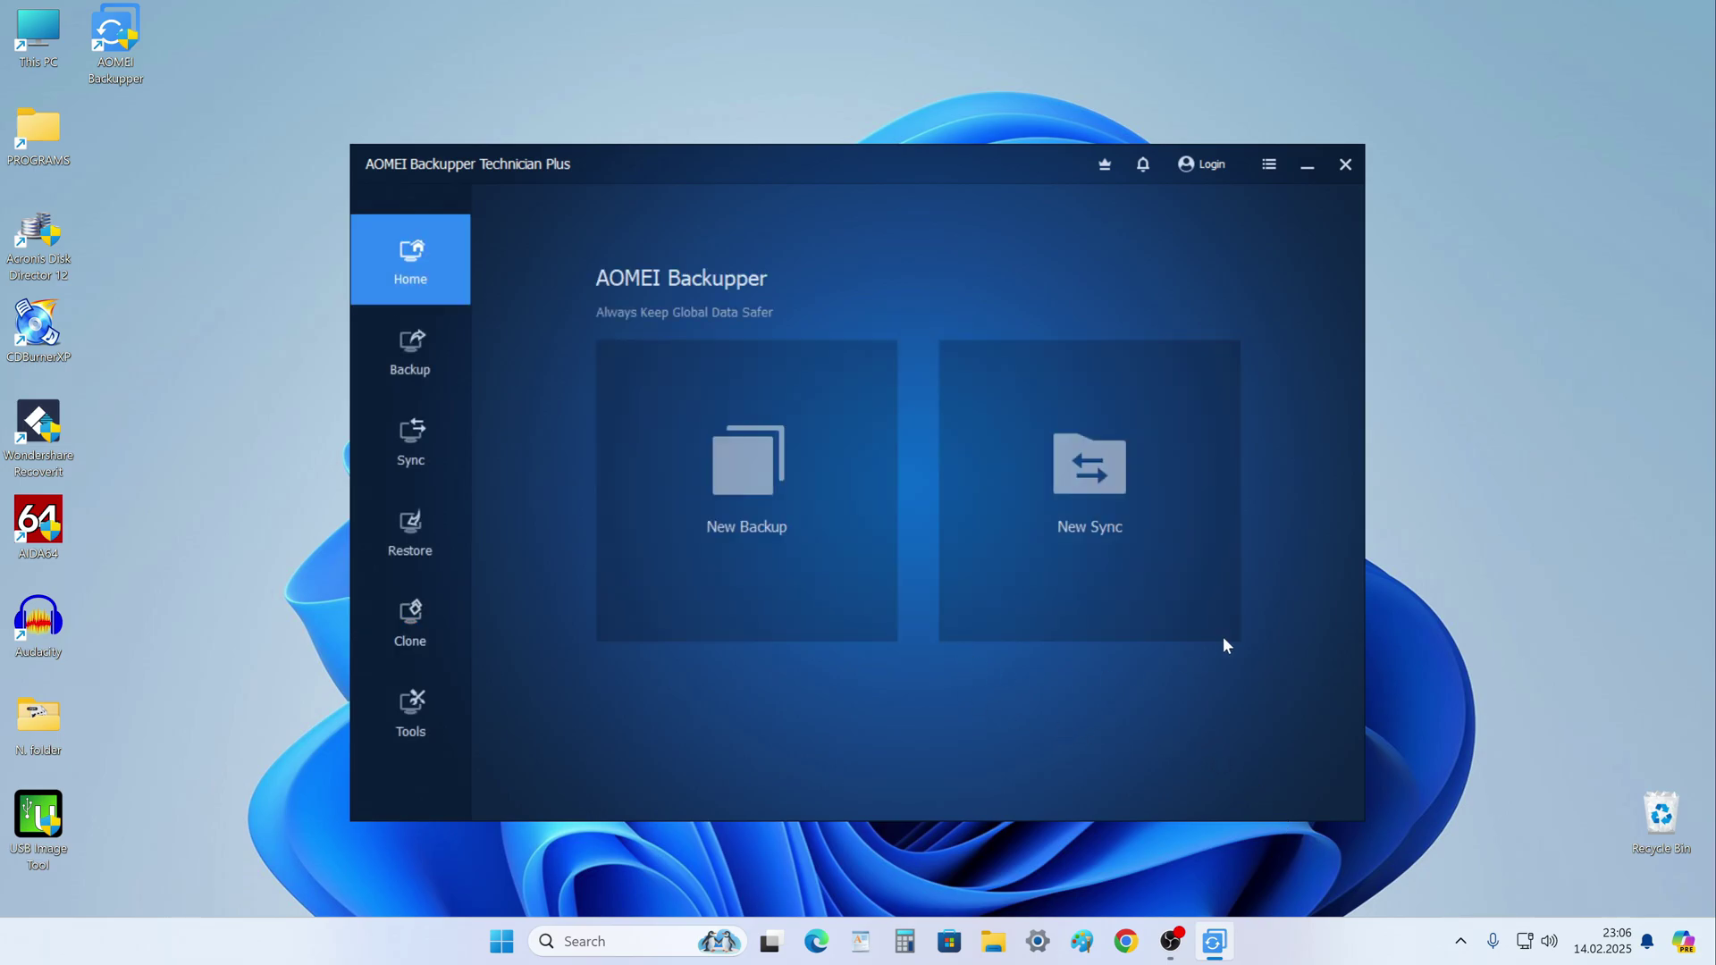
pyautogui.click(1343, 179)
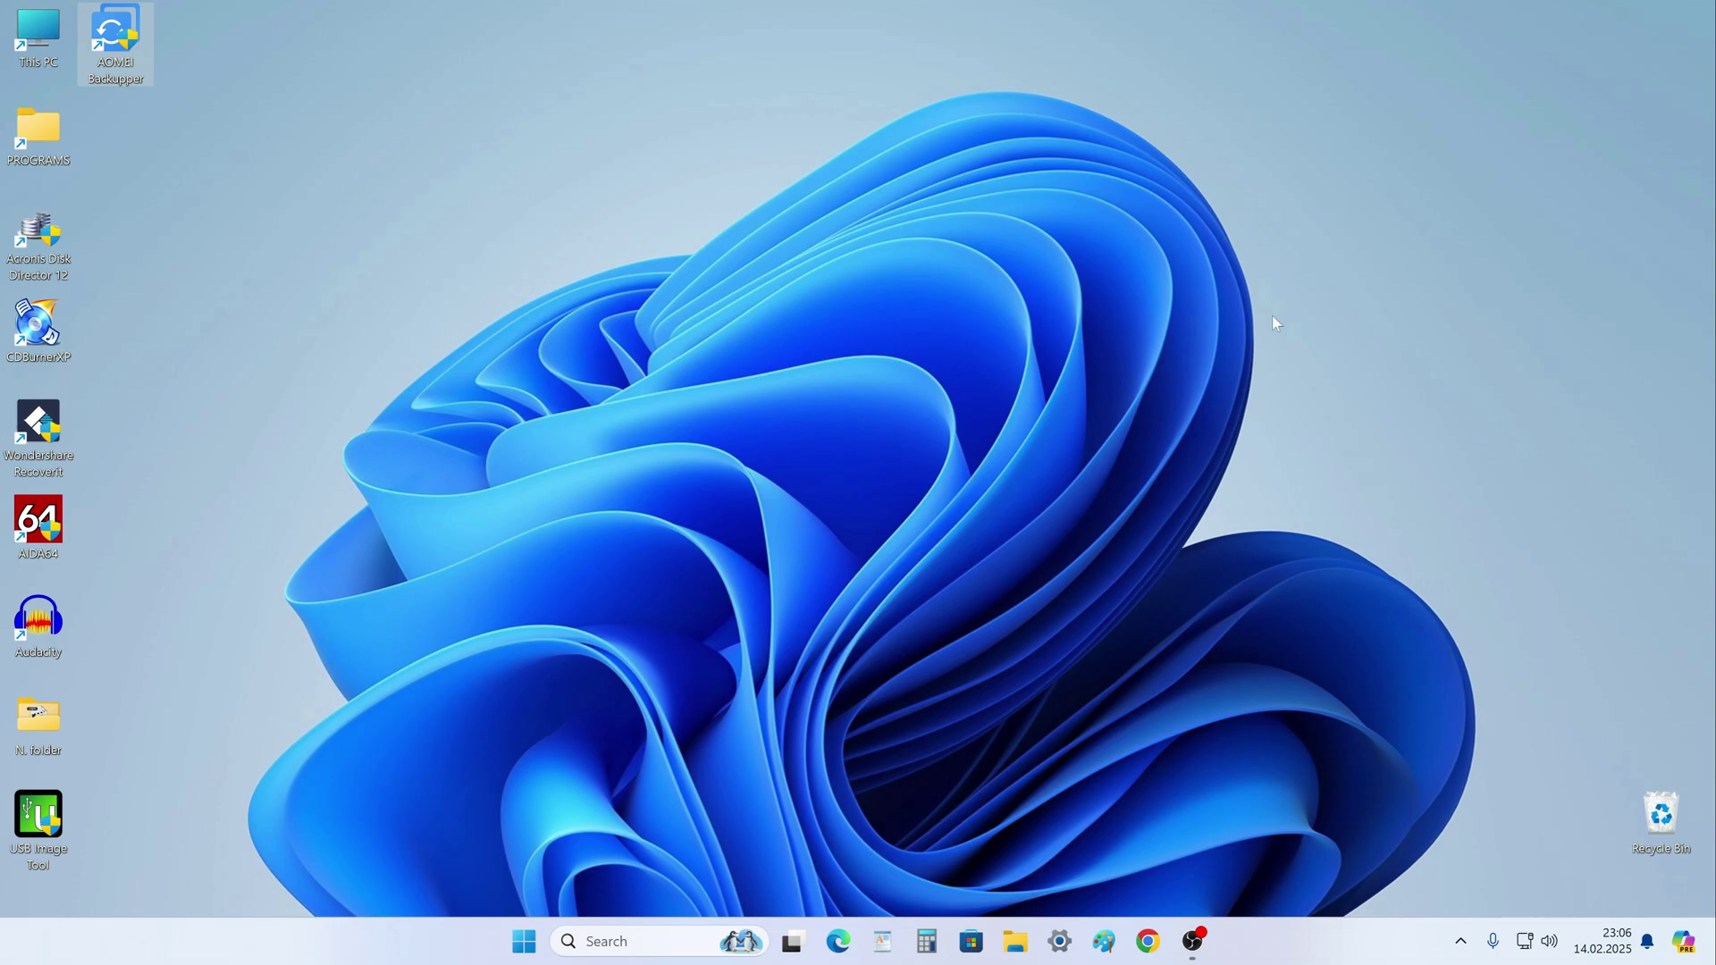
pyautogui.click(1015, 941)
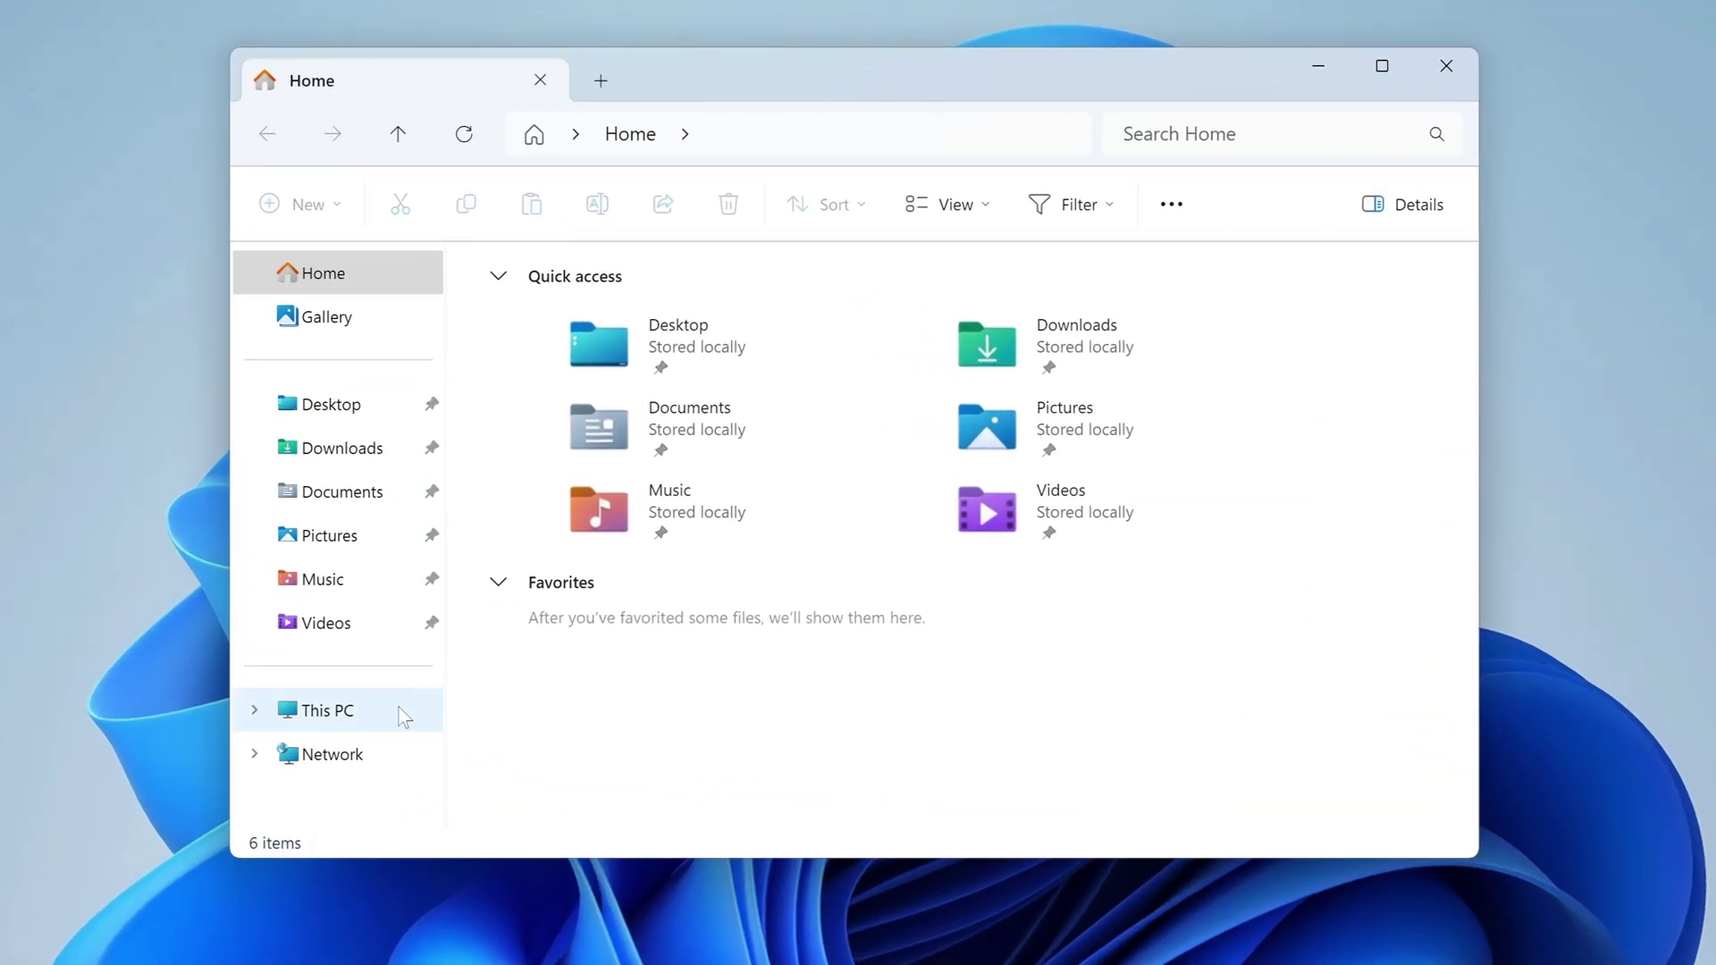
pyautogui.click(442, 666)
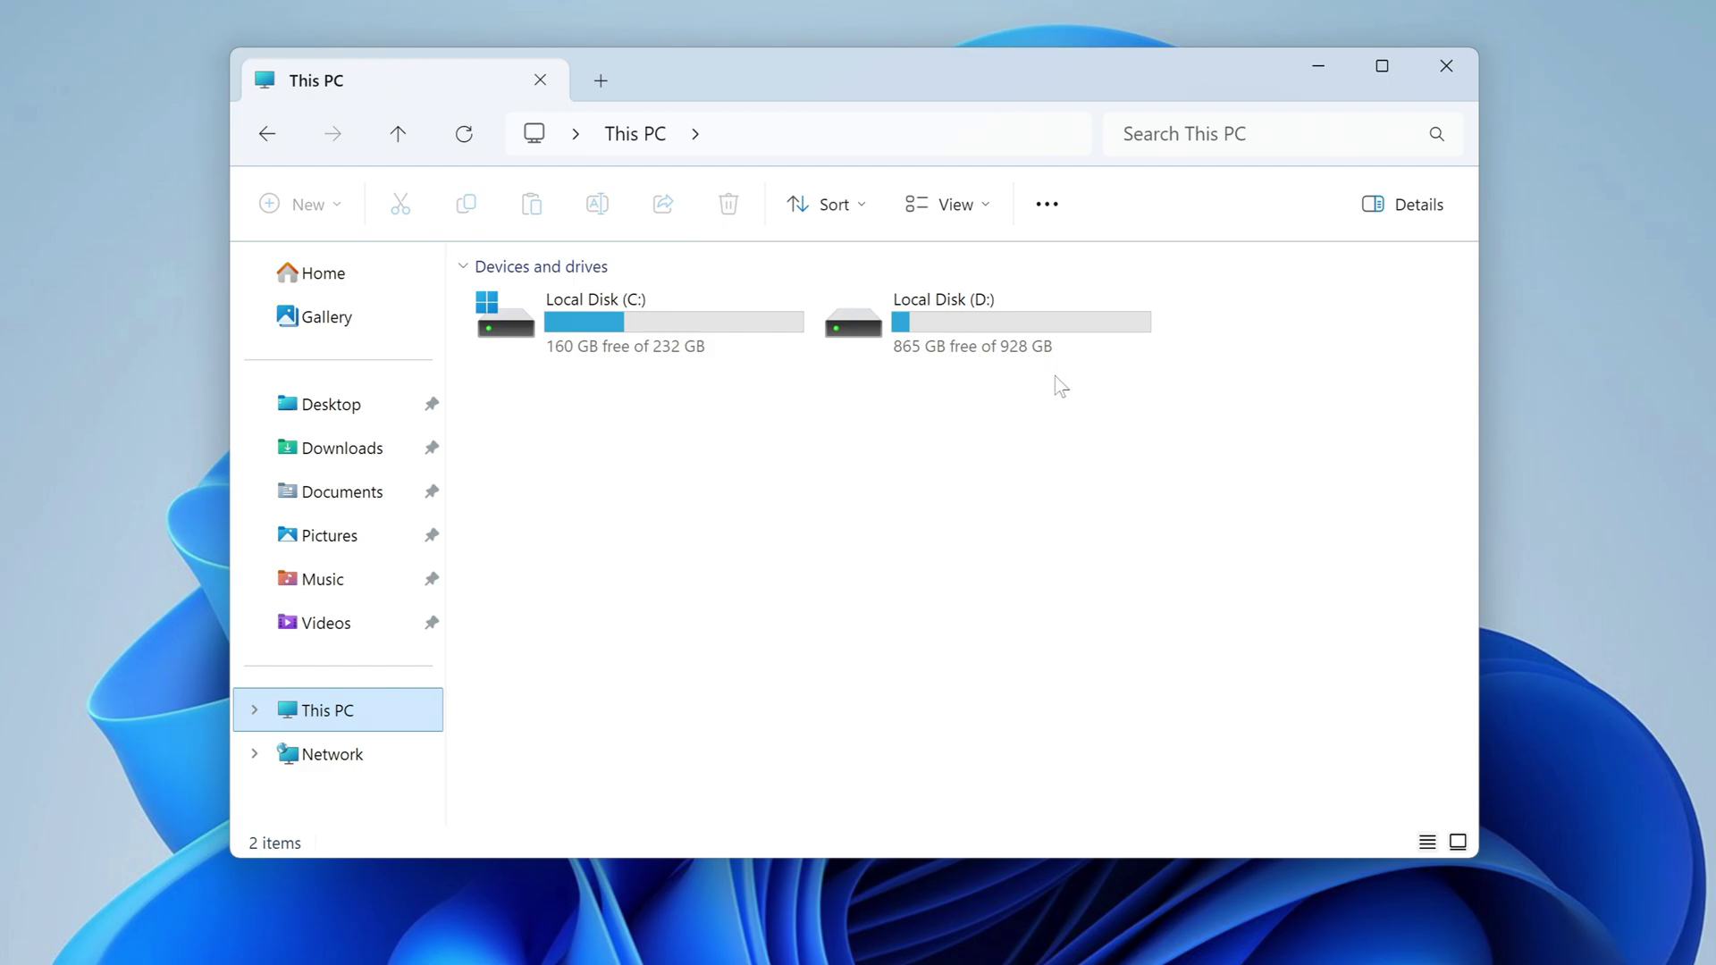
pyautogui.click(991, 331)
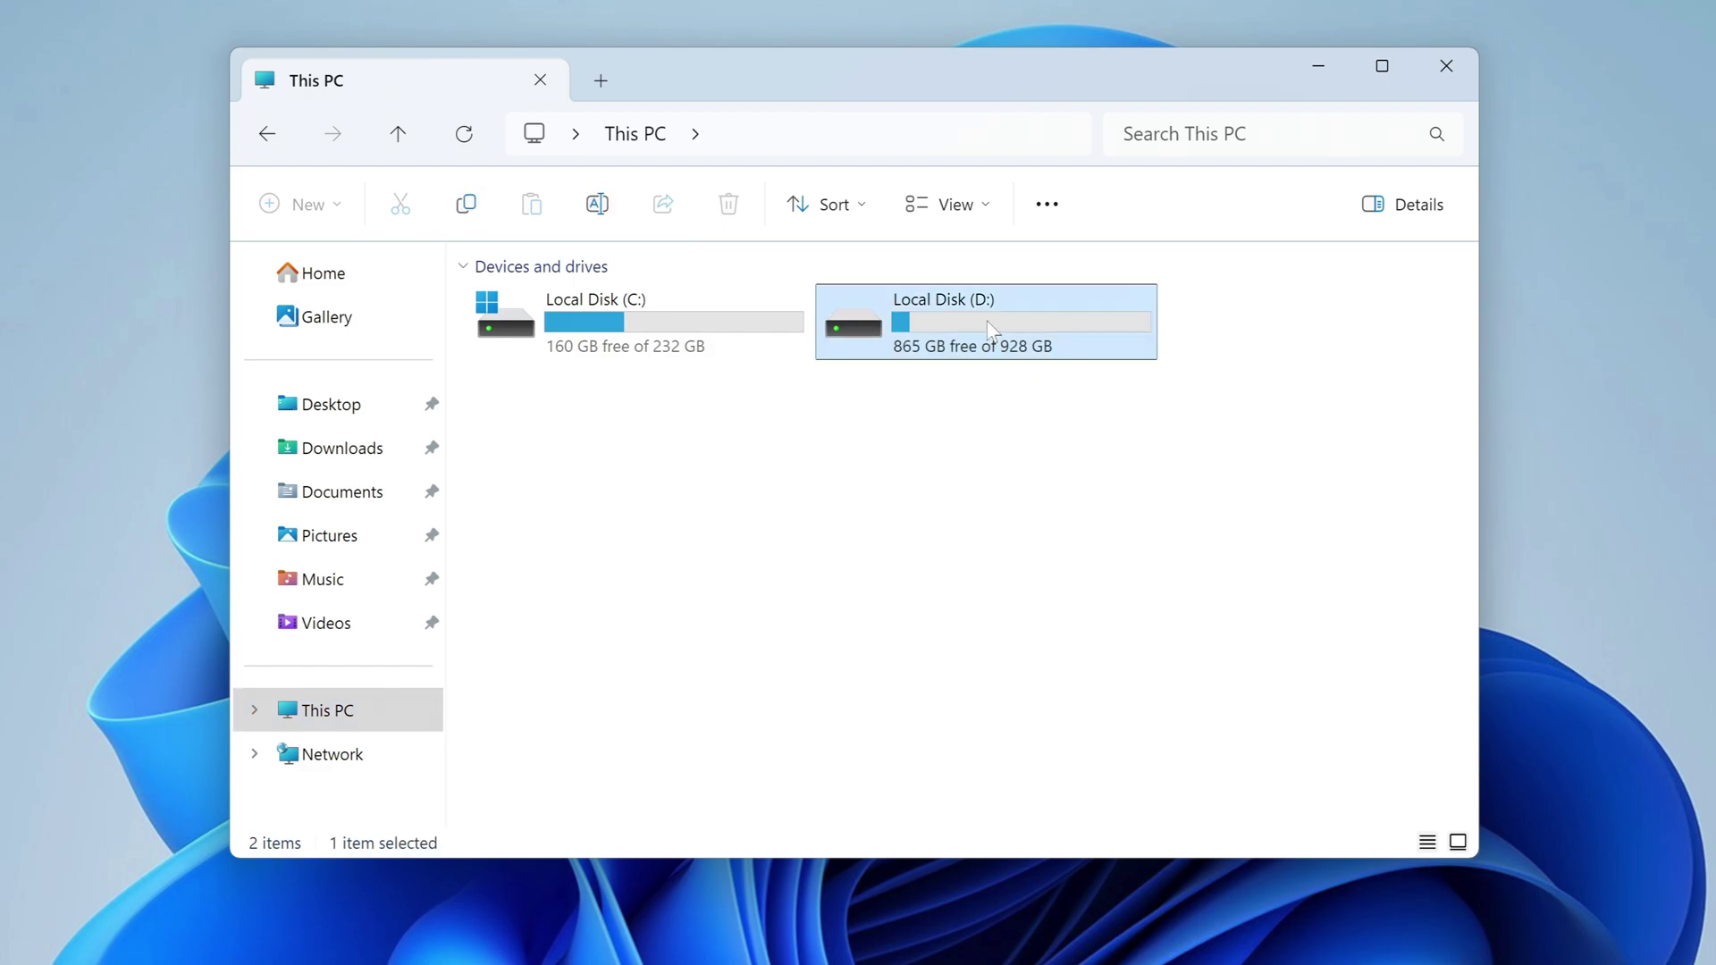
pyautogui.doubleClick(991, 331)
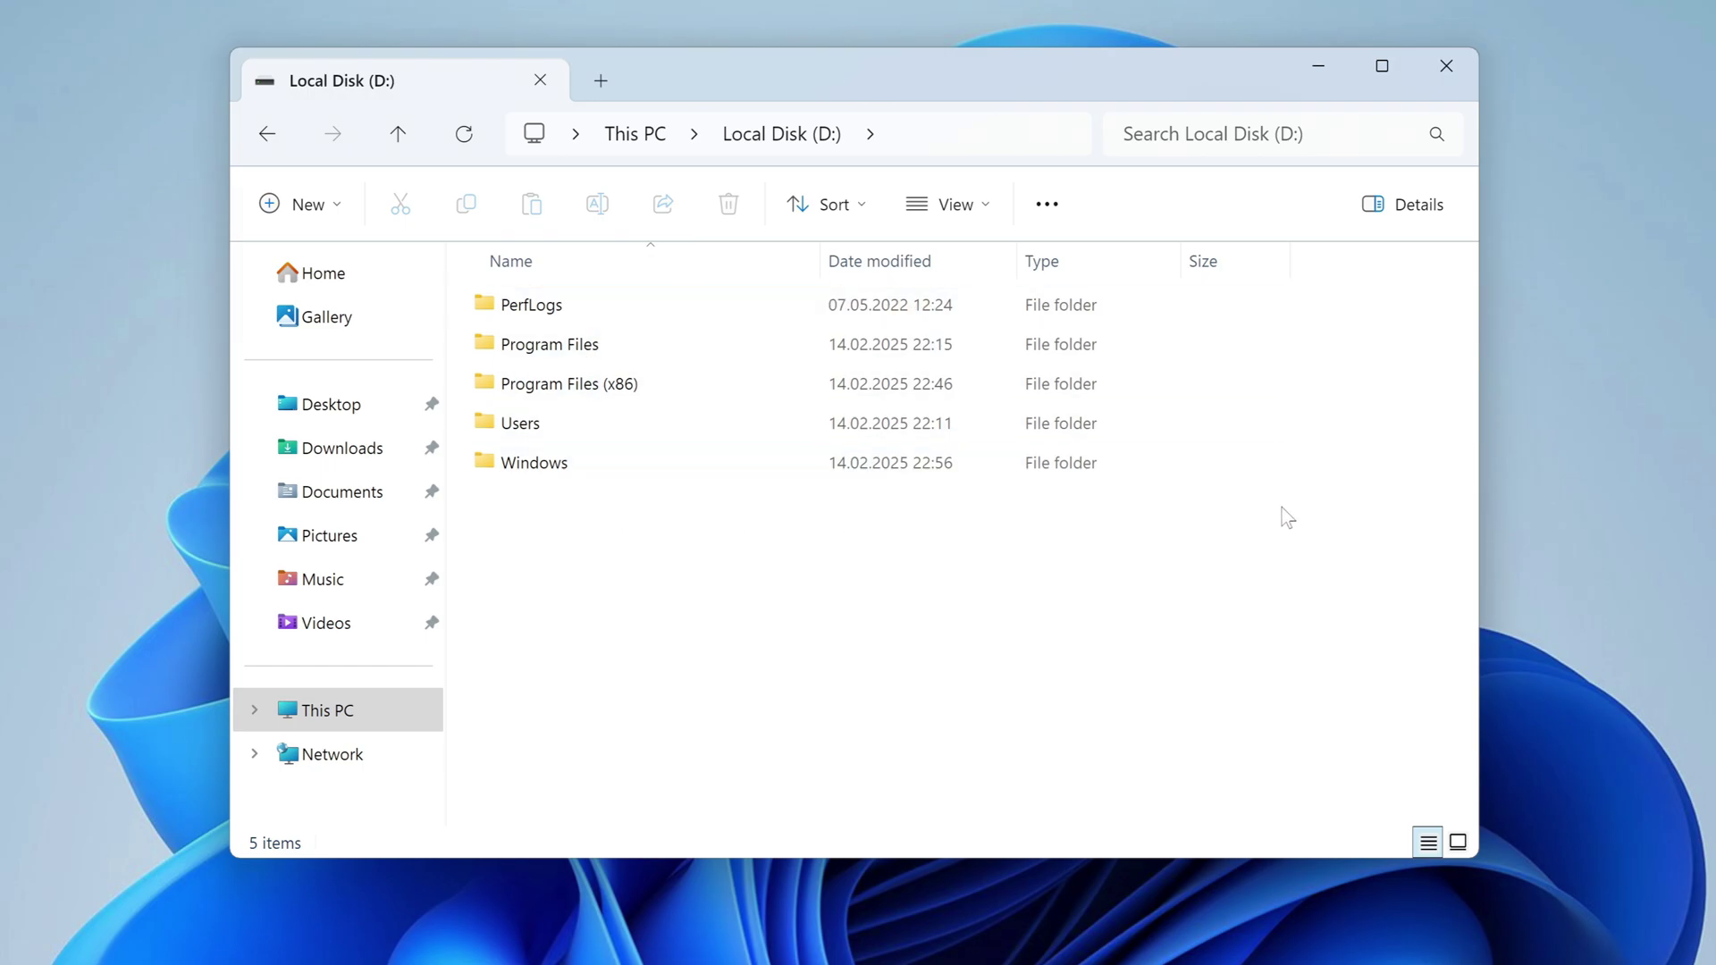
pyautogui.click(1451, 81)
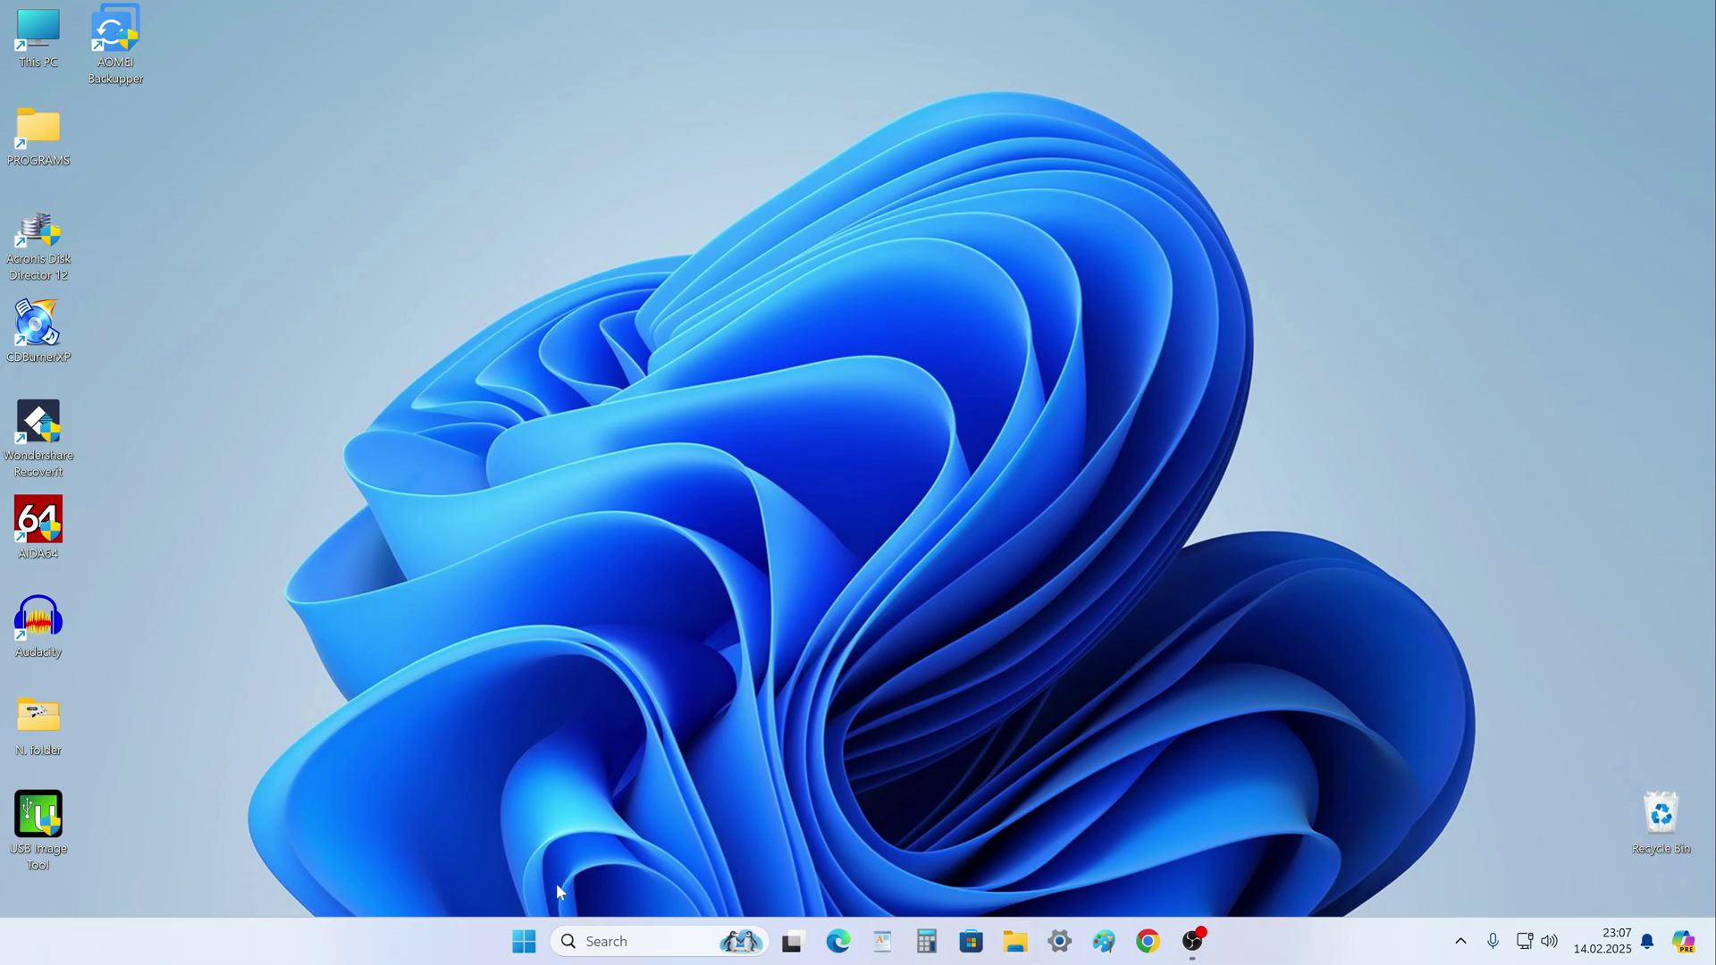
# Restart Windows from the Start quick links menu to boot into the GIGABYTE BIOS.
pyautogui.rightClick(534, 948)
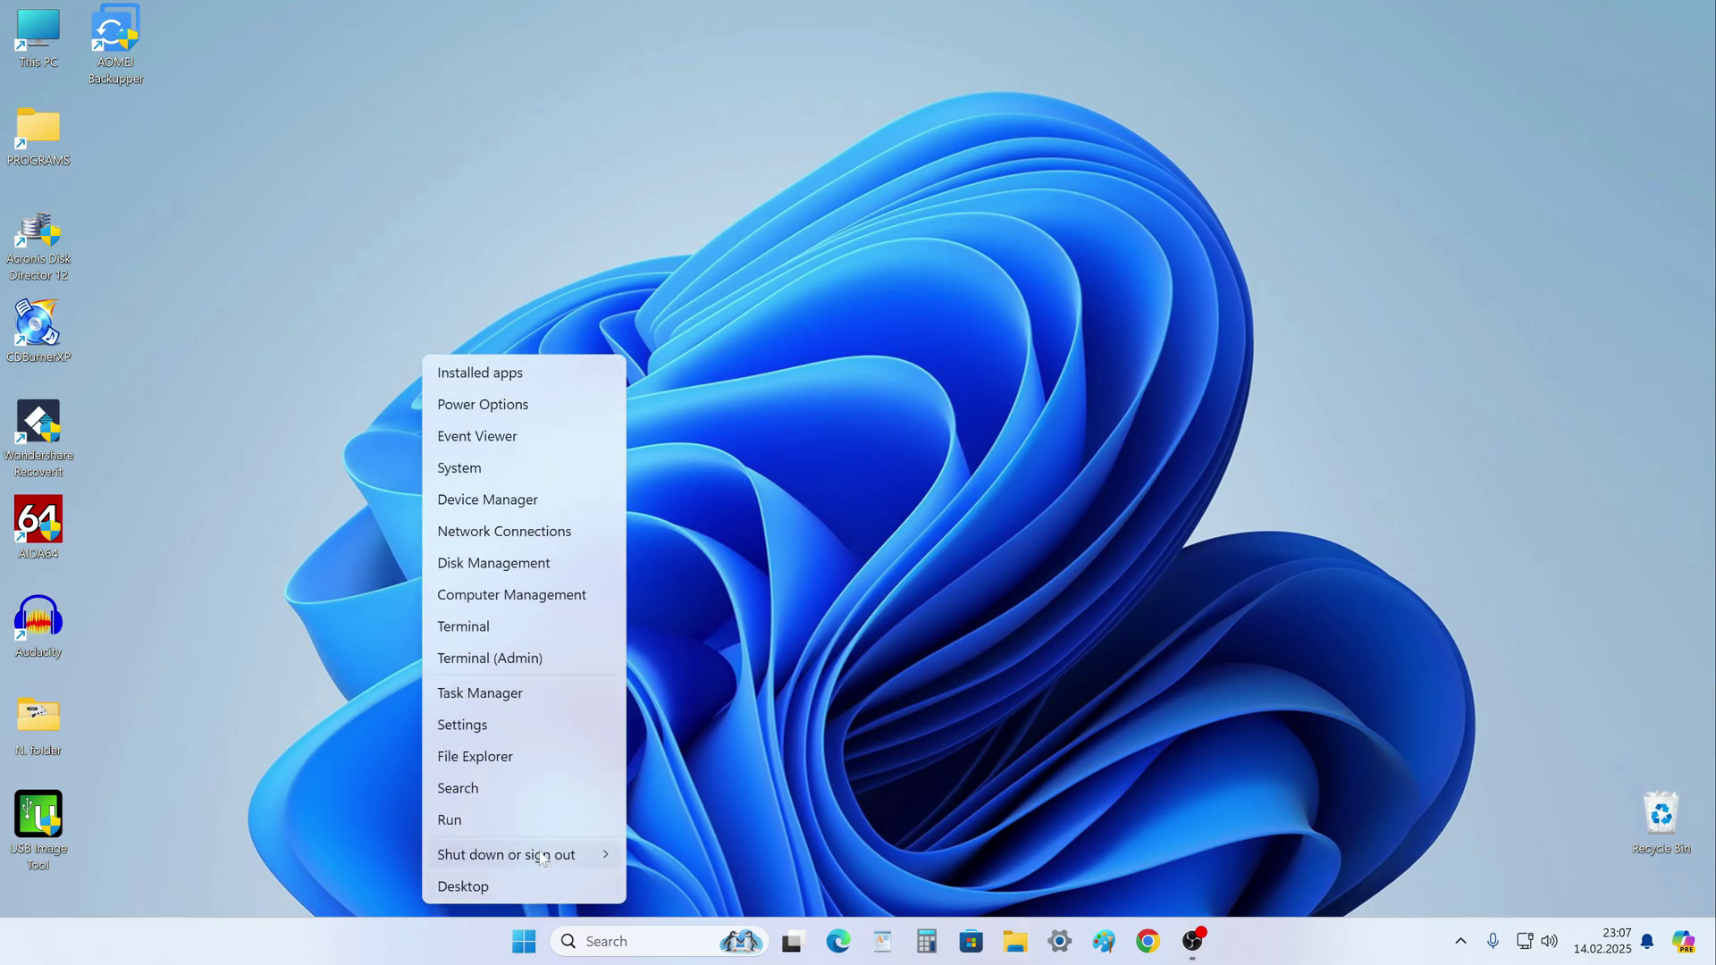
pyautogui.moveTo(544, 856)
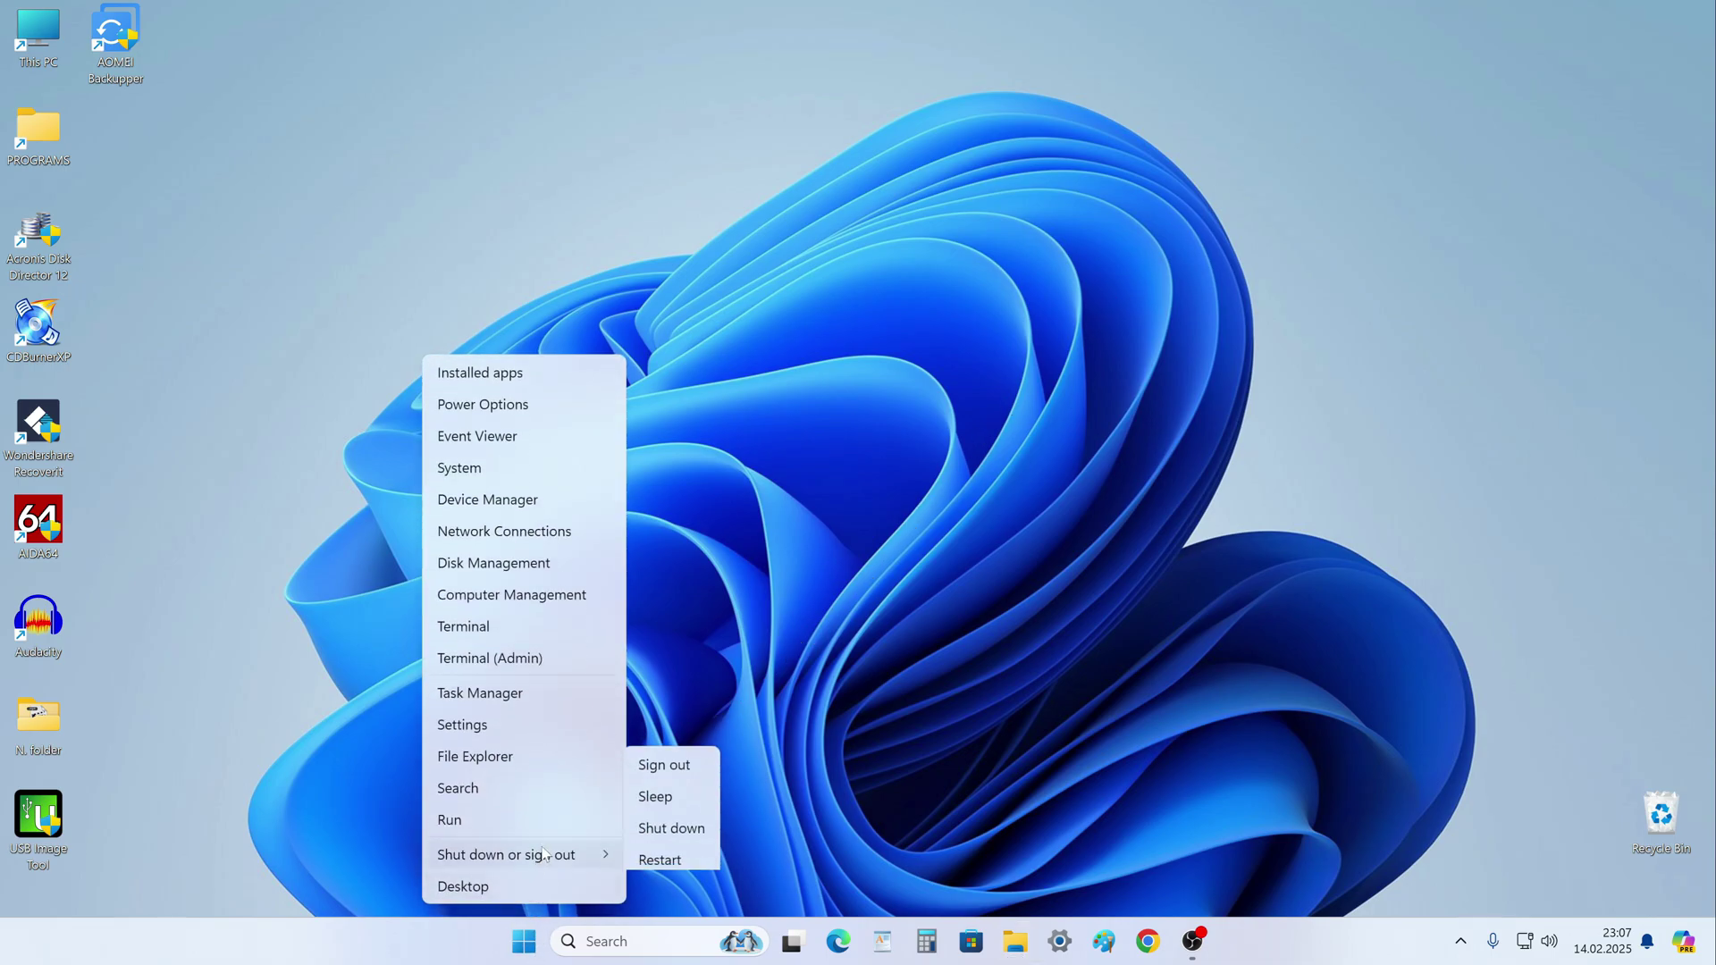
pyautogui.click(697, 856)
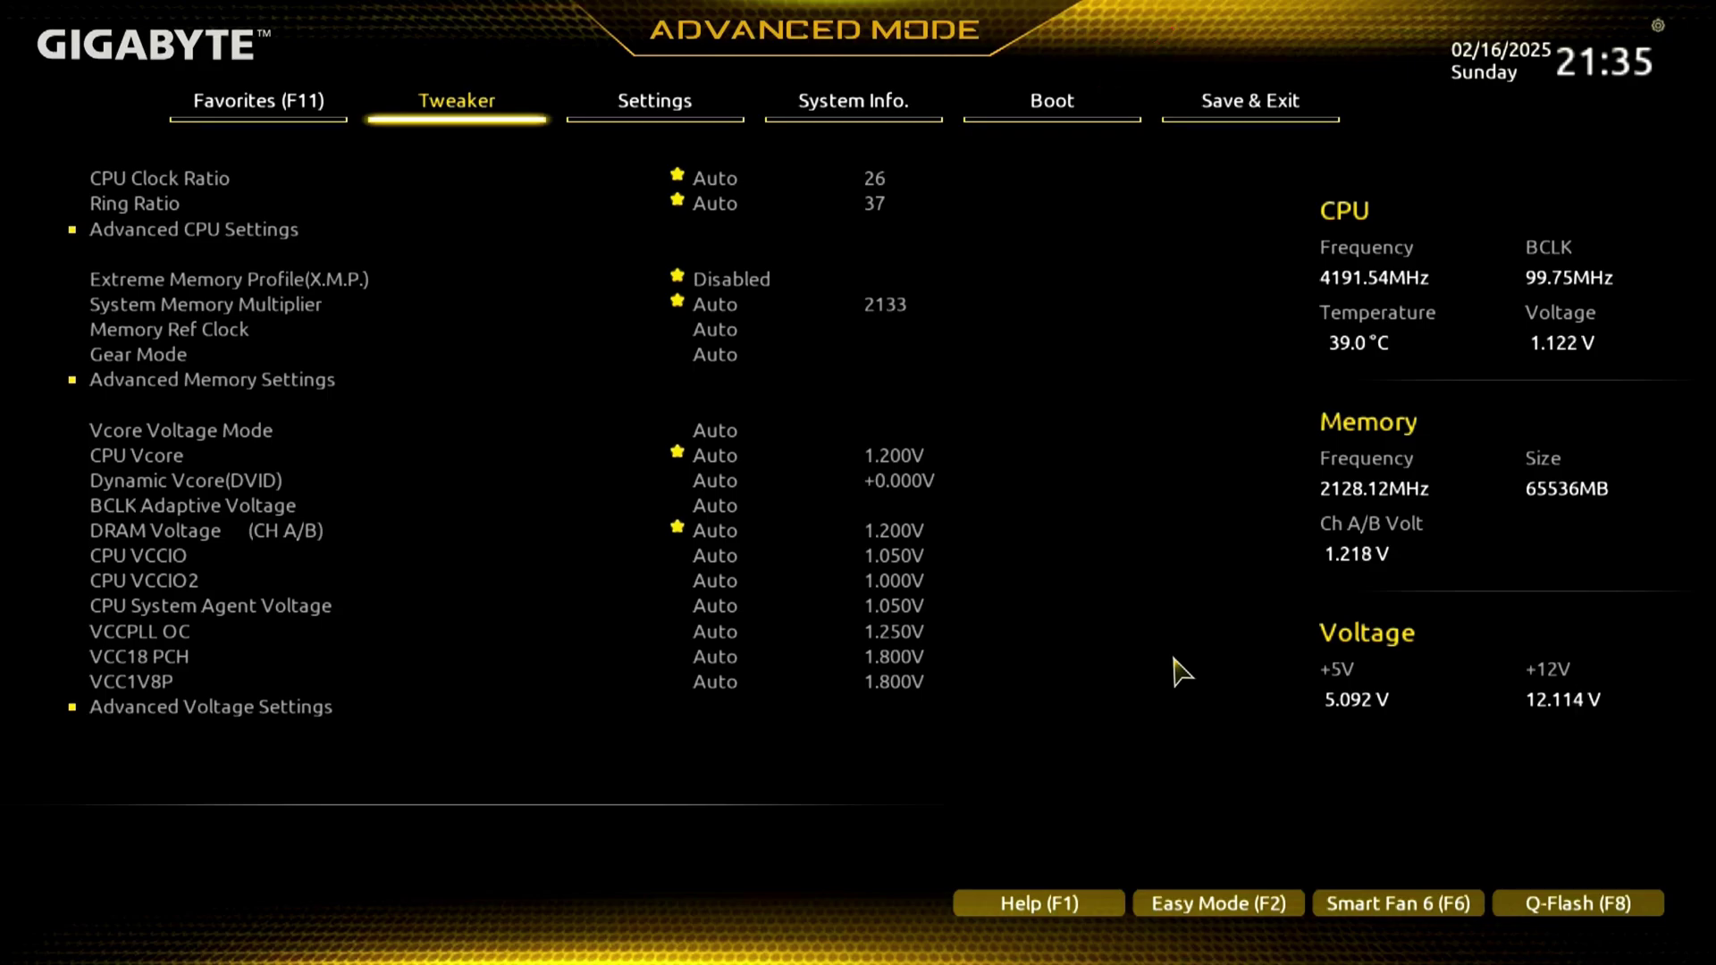
# Set BIOS Boot Option #1 to the Samsung SSD 870 QVO 1TB and save with F10.
pyautogui.press('Right')
pyautogui.press('Right')
pyautogui.press('Right')
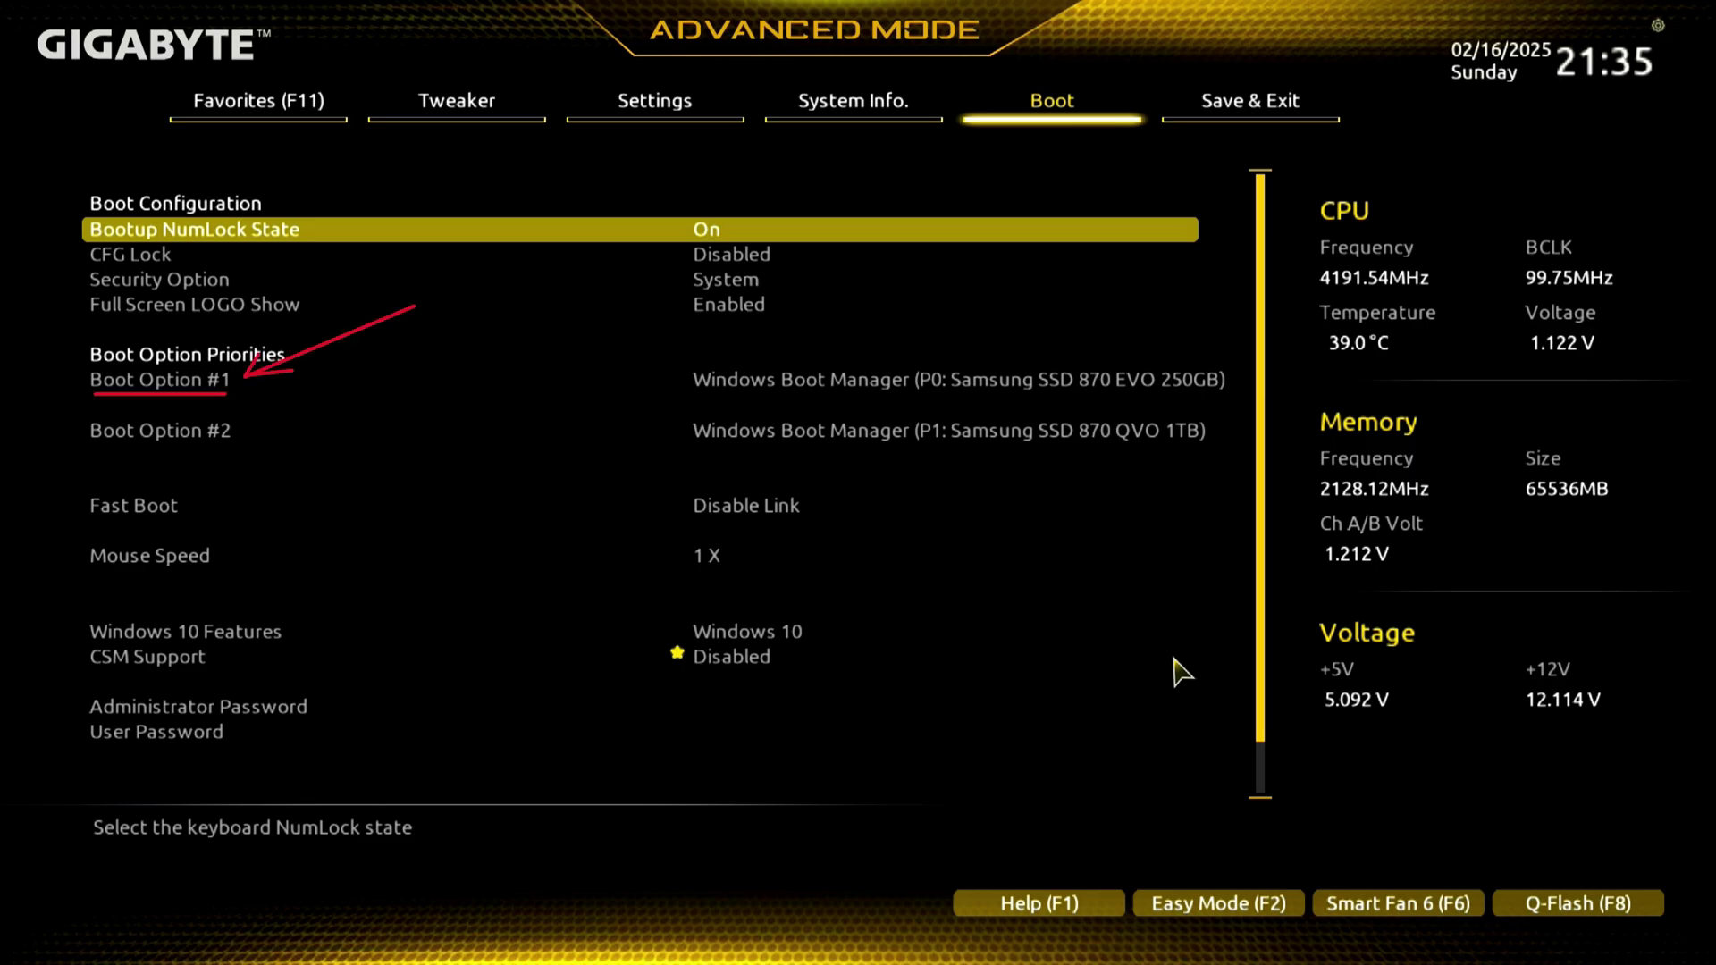
pyautogui.press('Down')
pyautogui.press('Down')
pyautogui.press('Down')
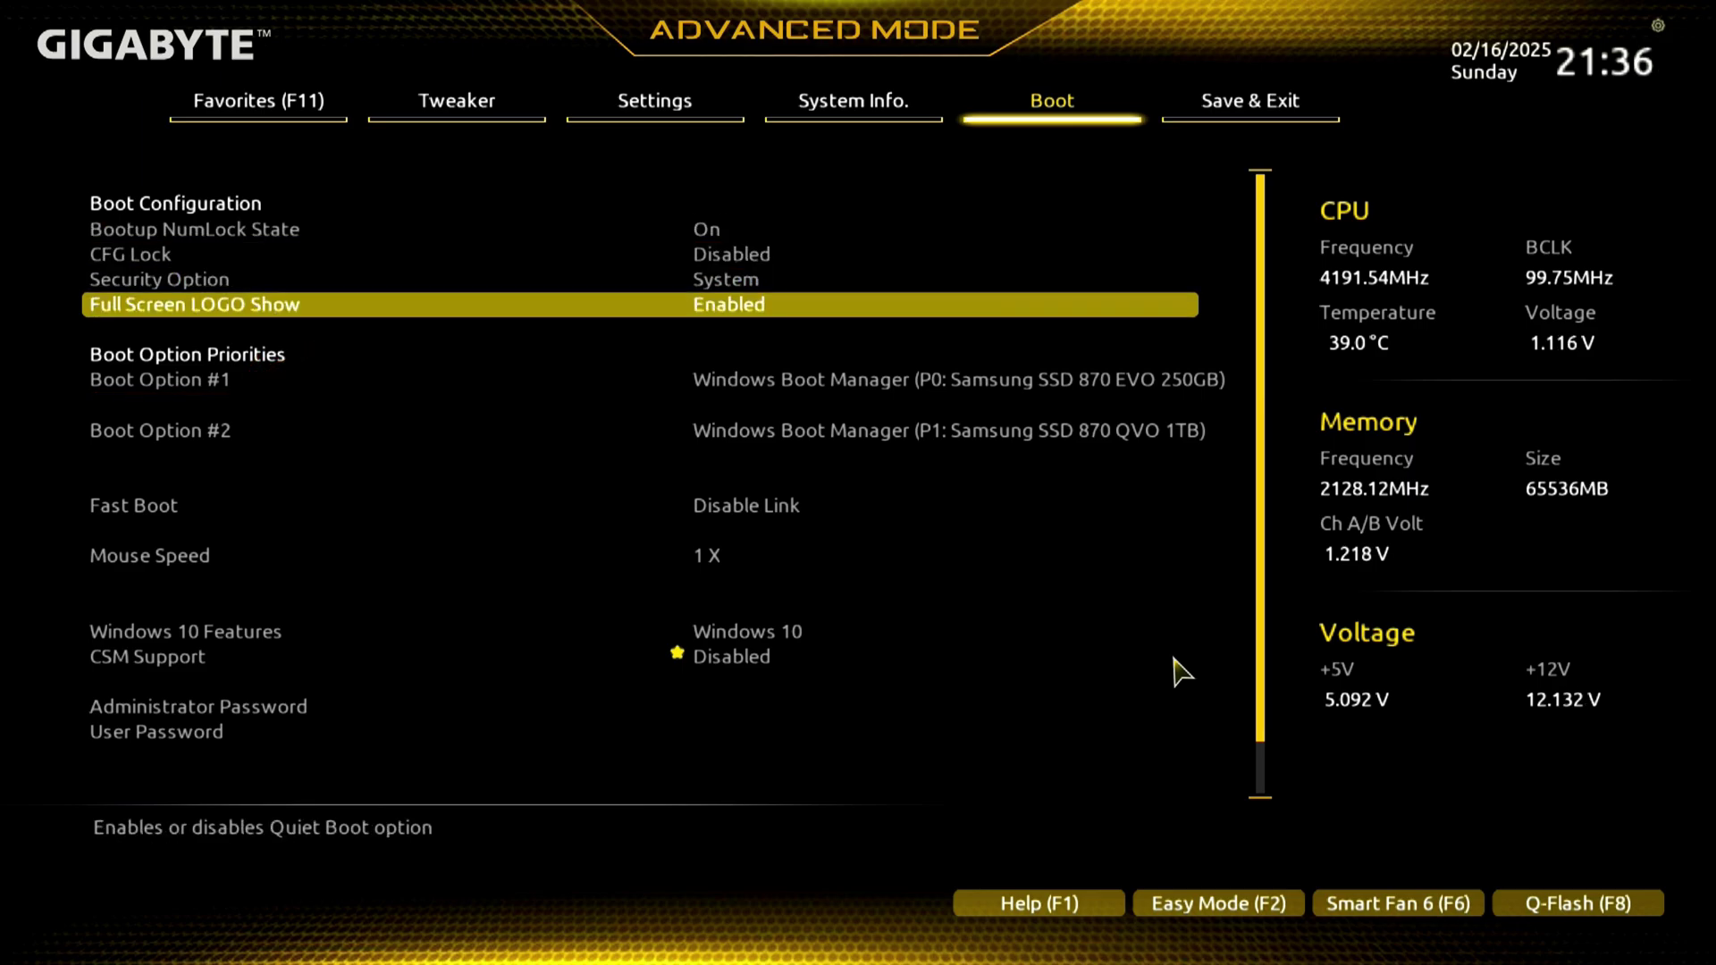
pyautogui.press('Down')
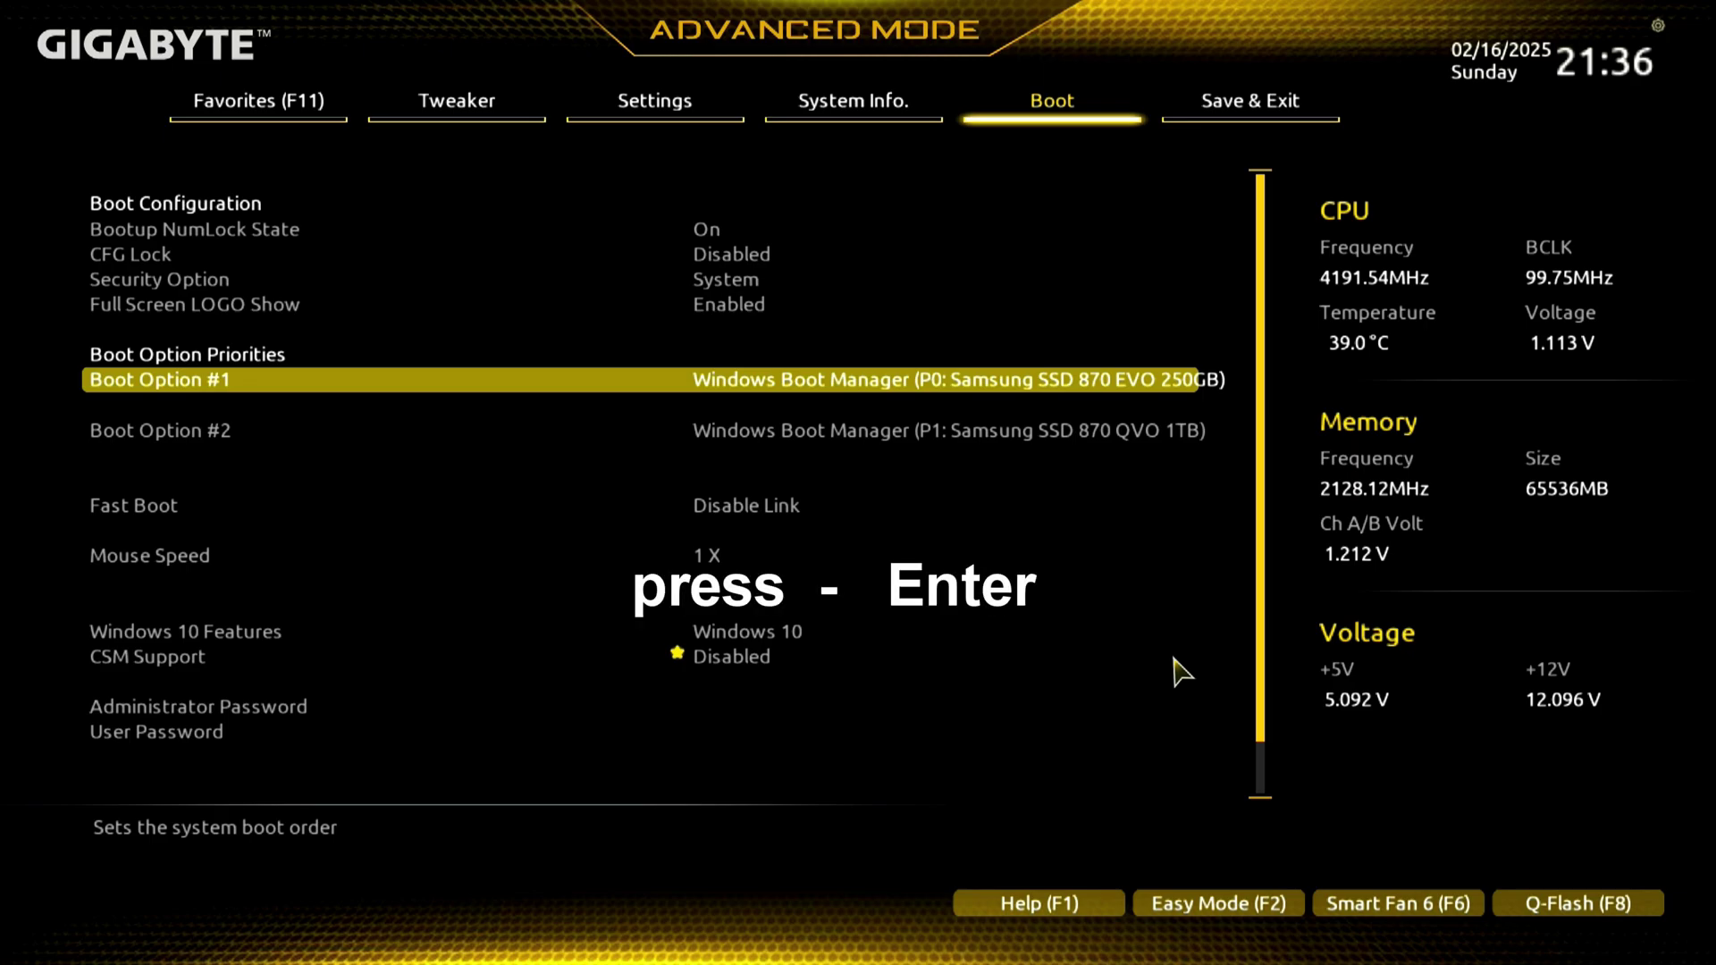
pyautogui.press('Return')
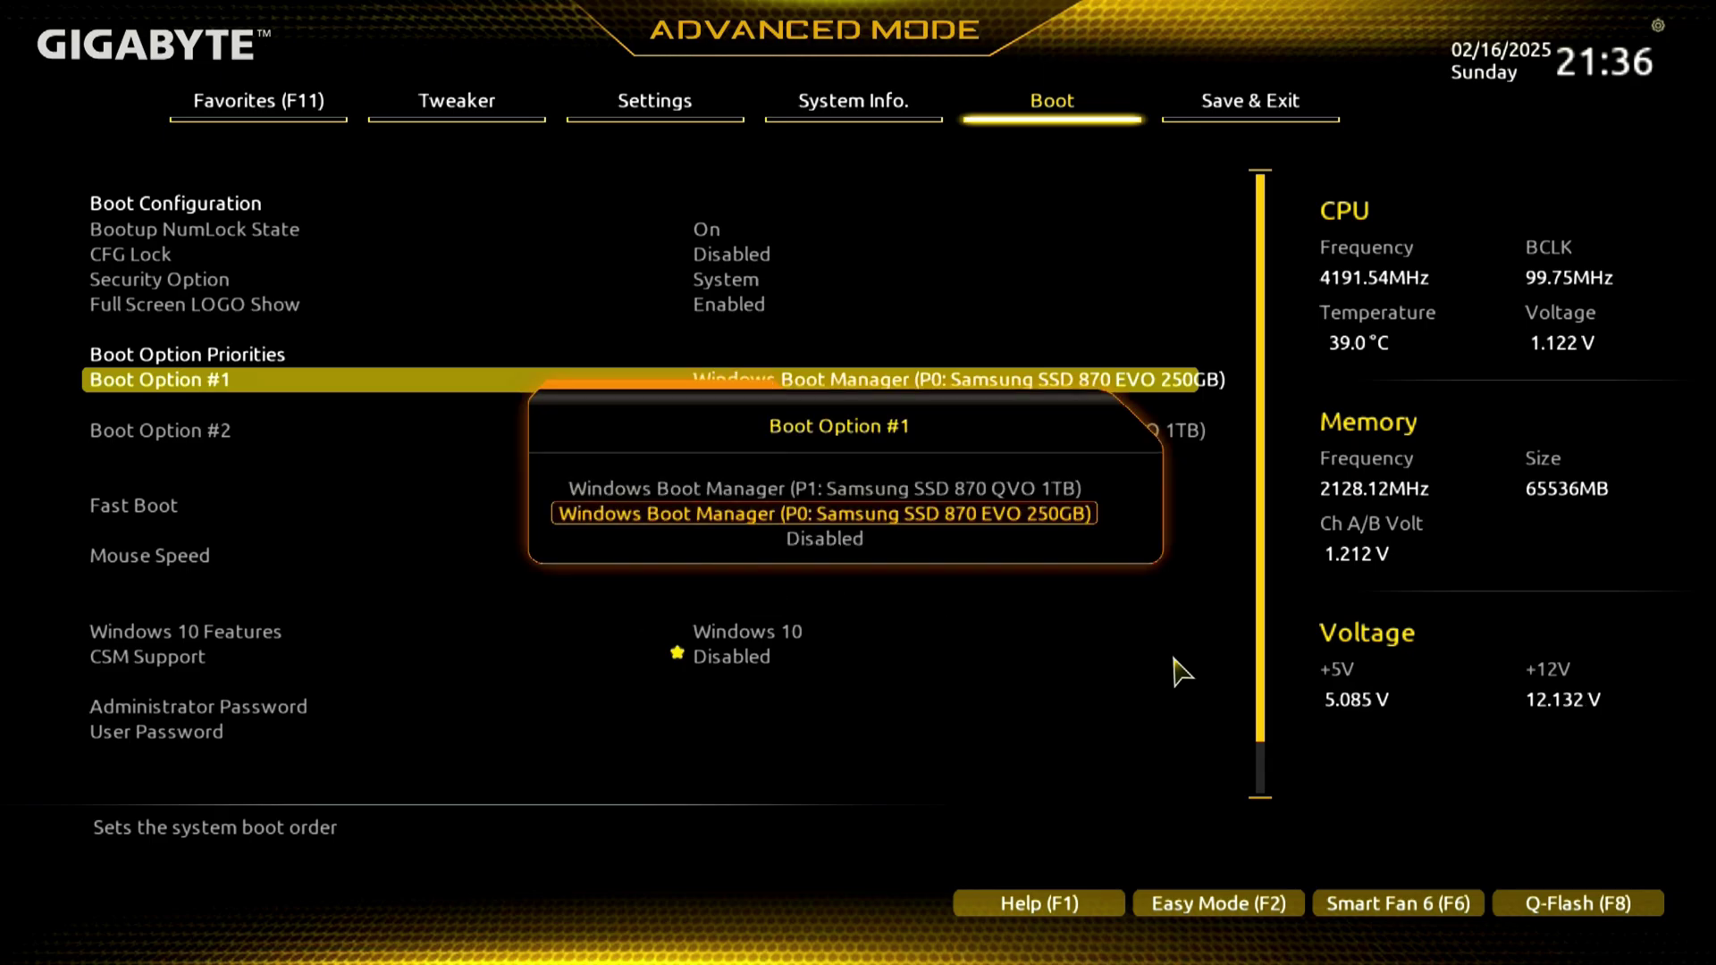
pyautogui.press('Up')
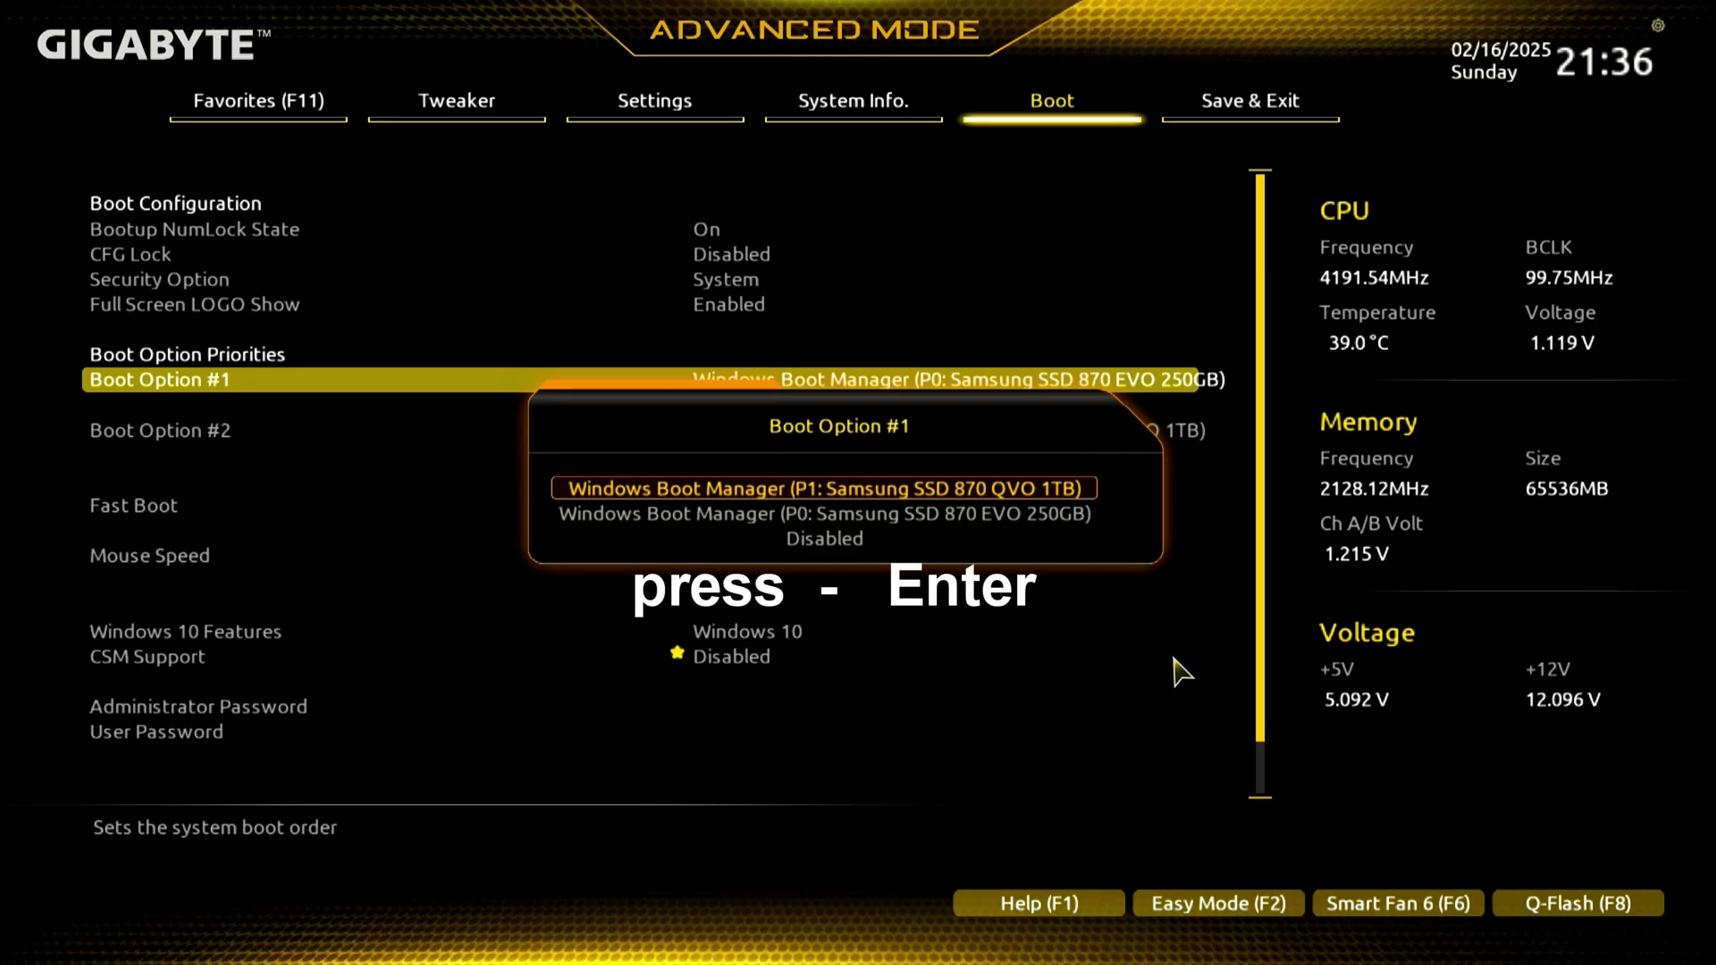
pyautogui.press('Return')
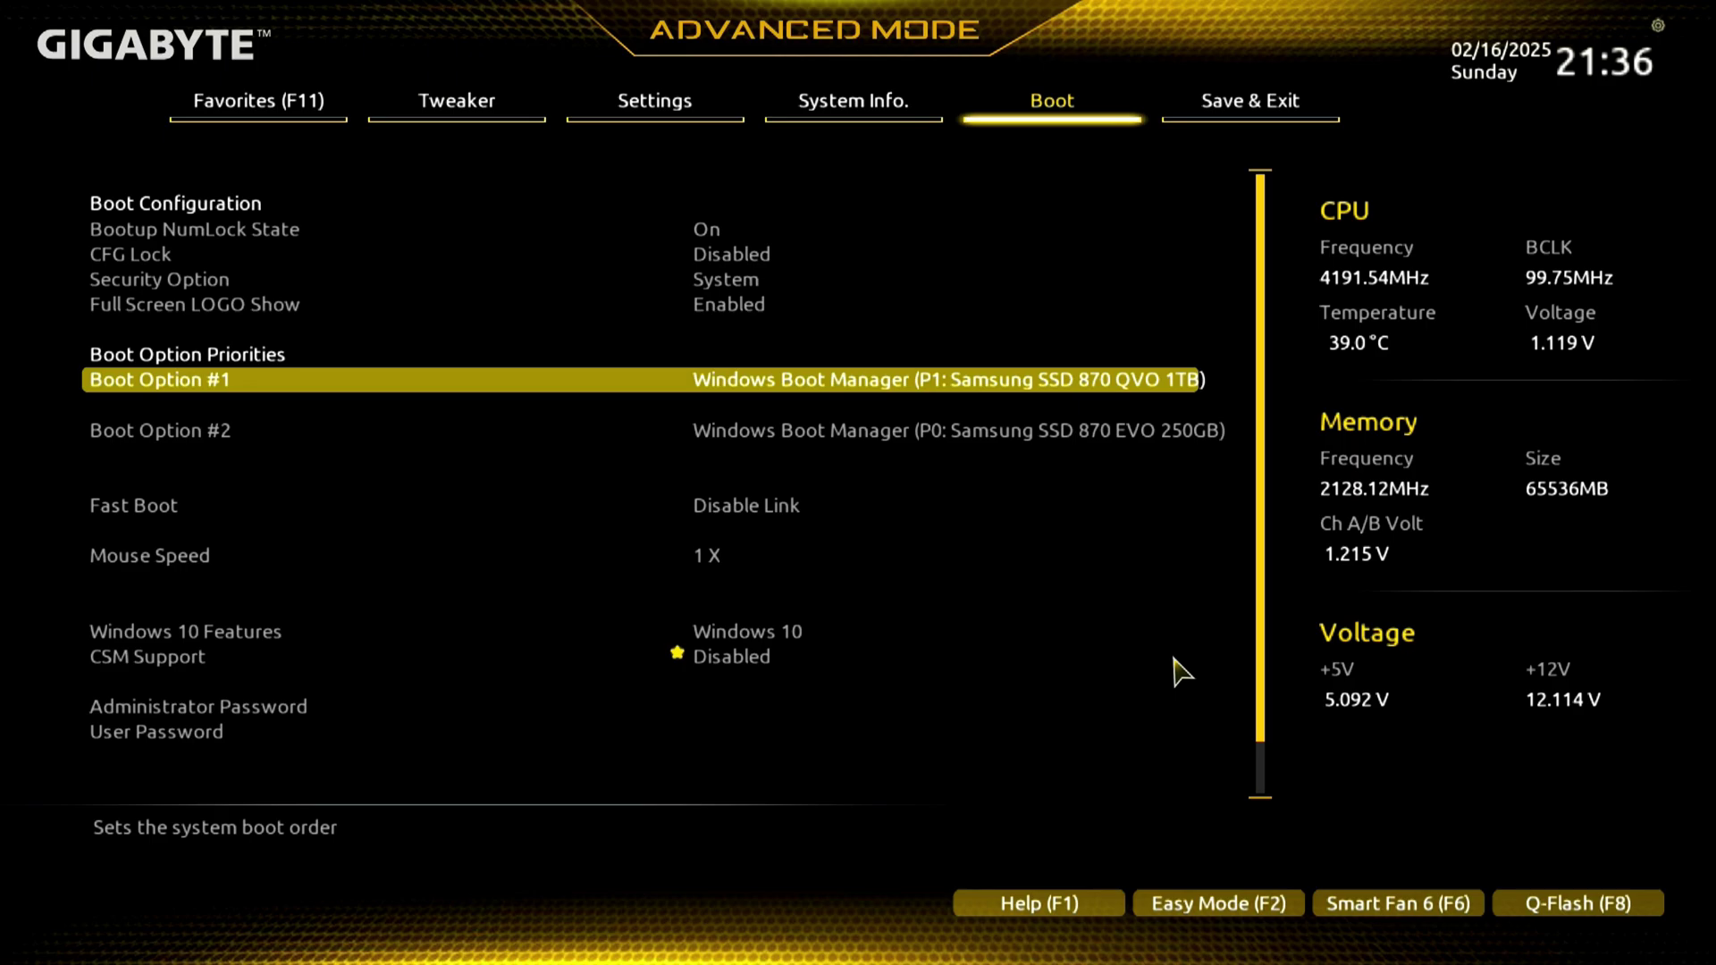
pyautogui.press('F10')
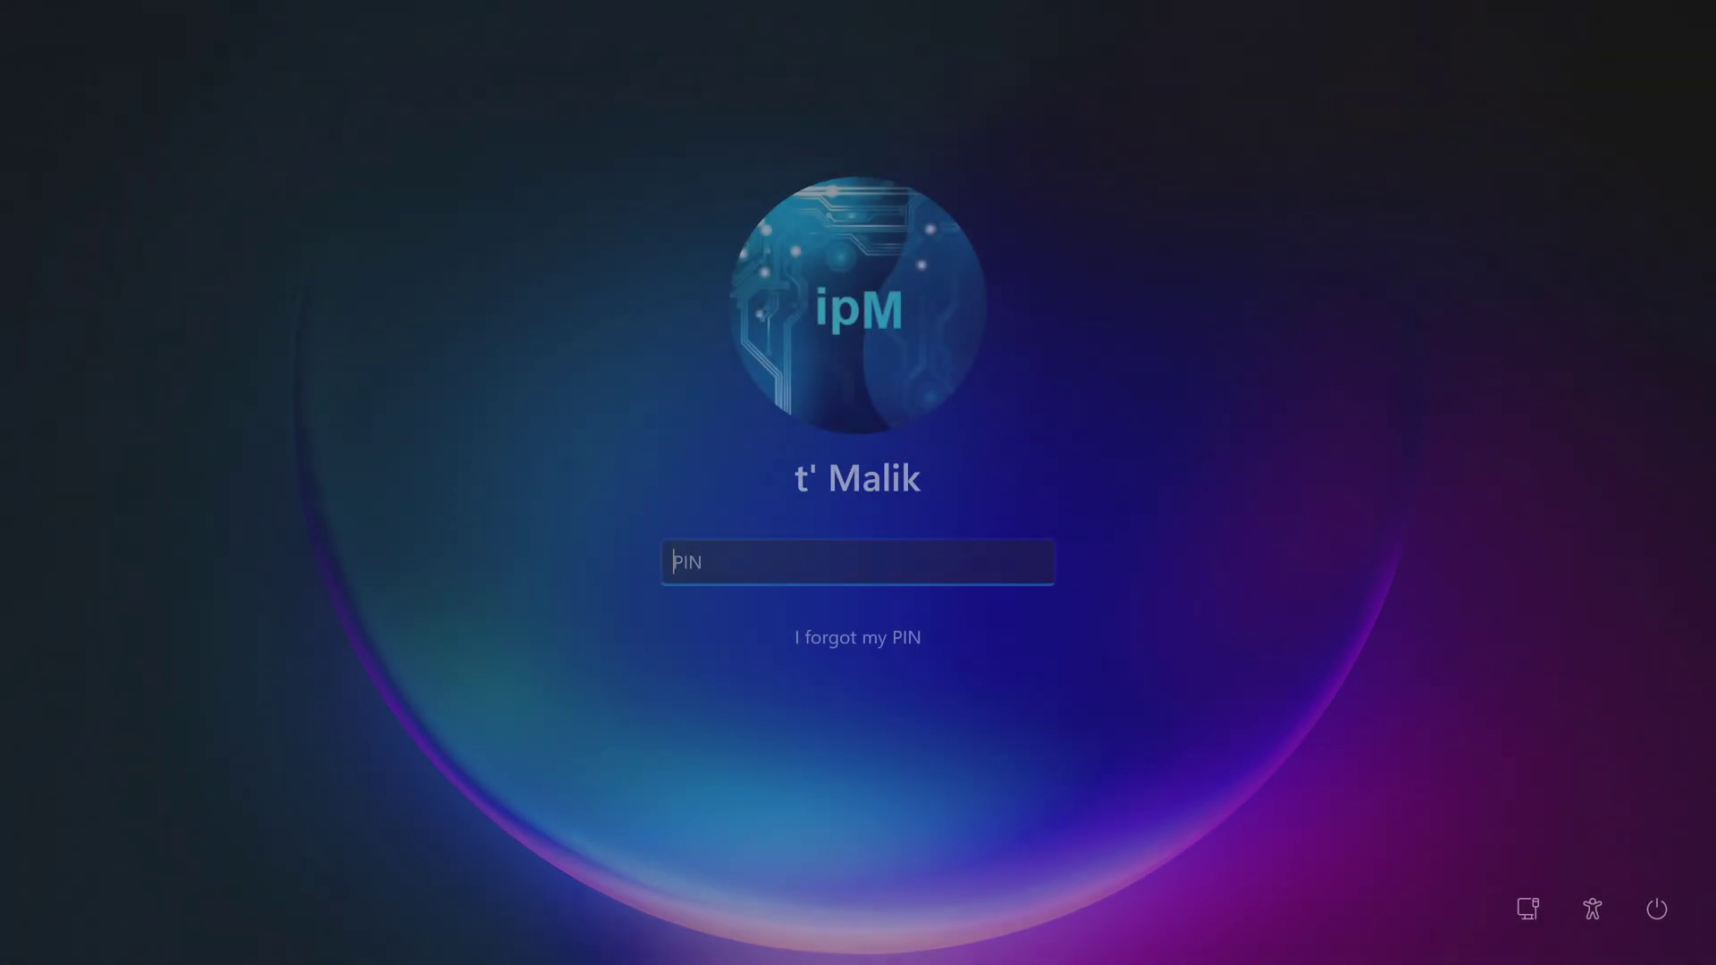
# Enter the account PIN at the Windows 11 lock screen.
pyautogui.write('1')
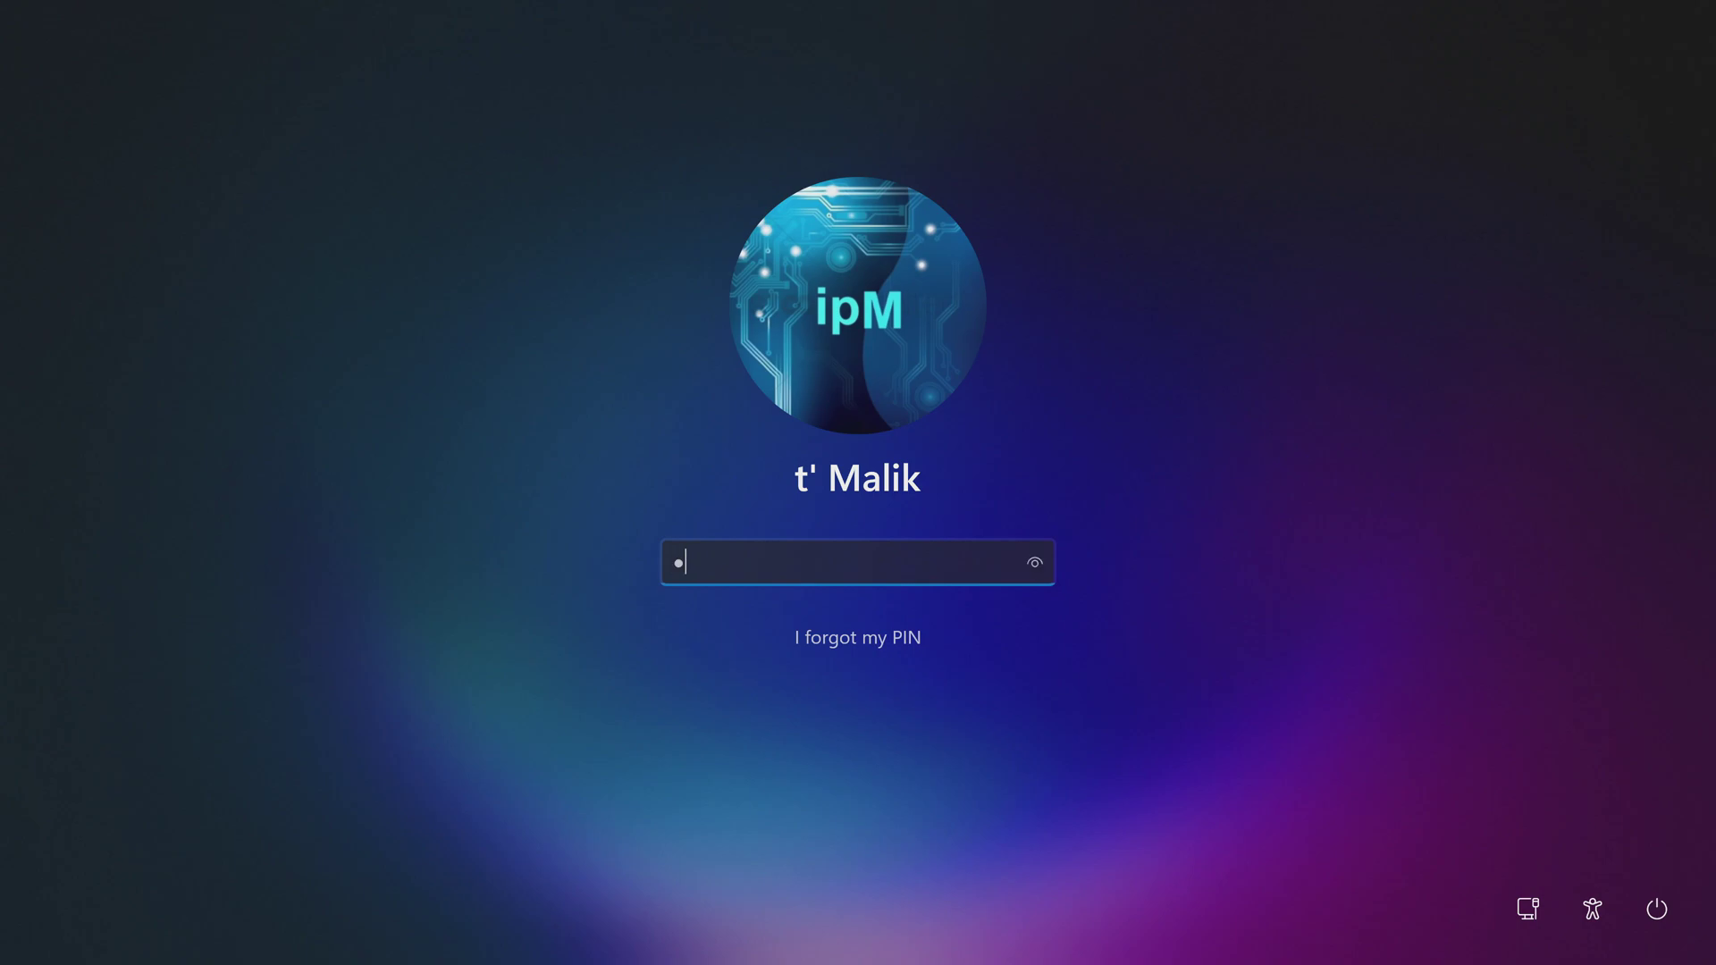
pyautogui.write('234')
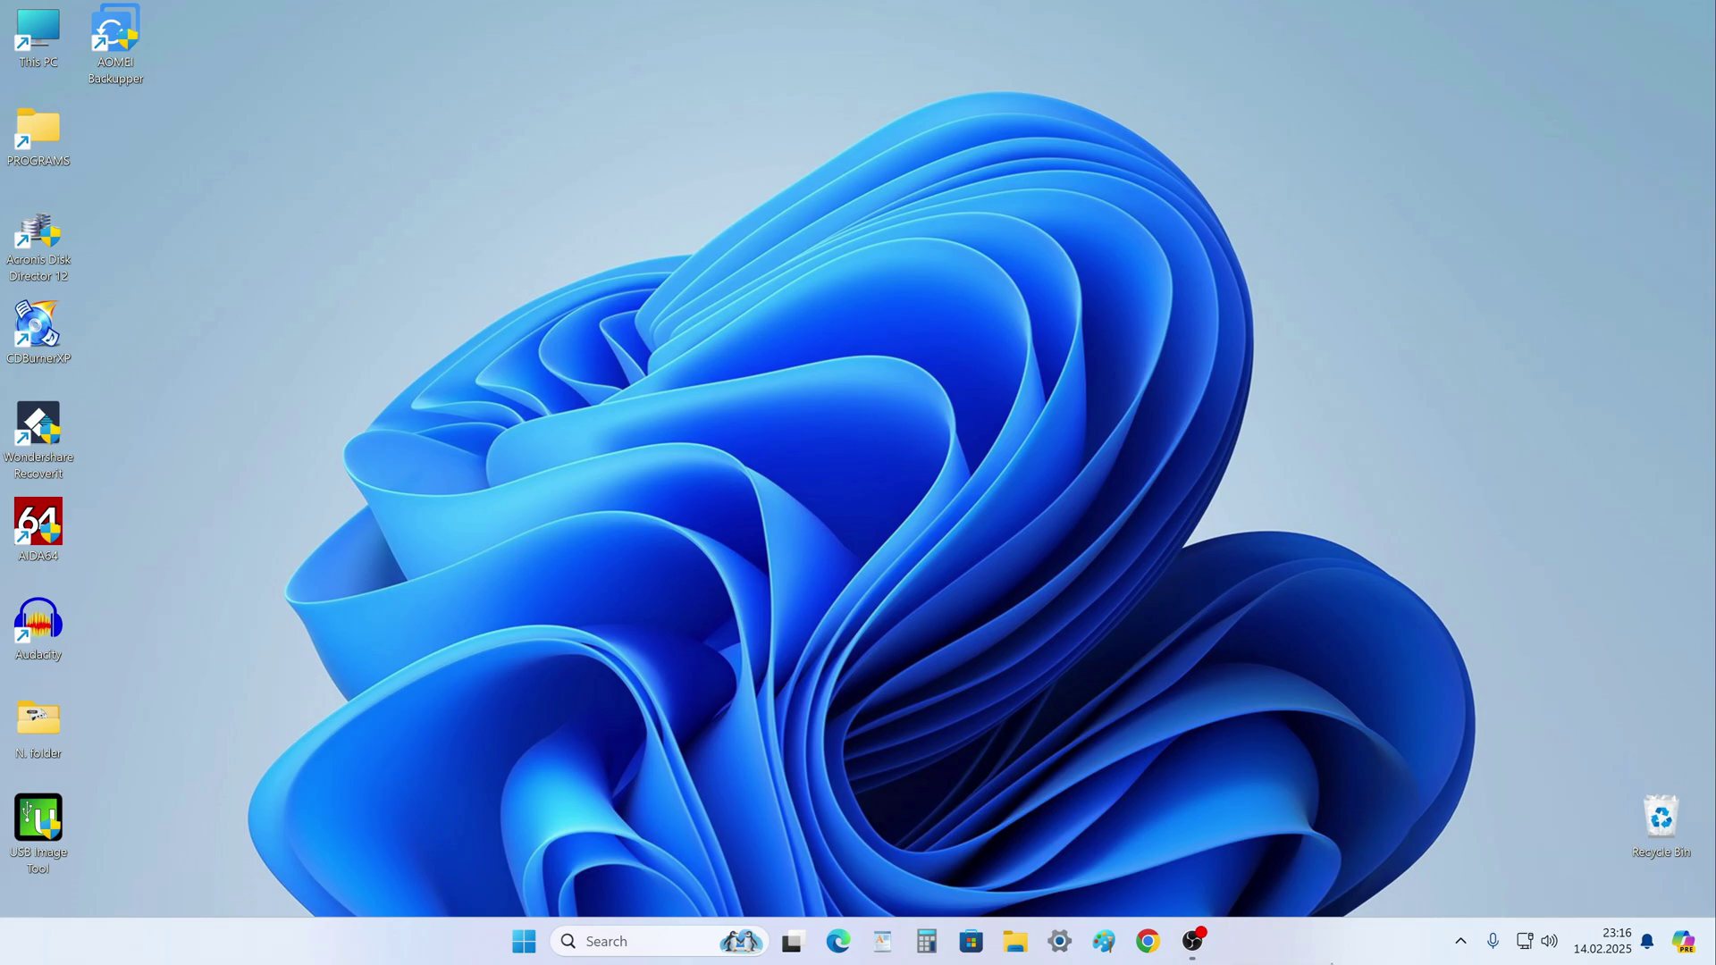
# Show This PC in File Explorer, listing Local Disk (C:) and Local Disk (D:).
pyautogui.click(1016, 941)
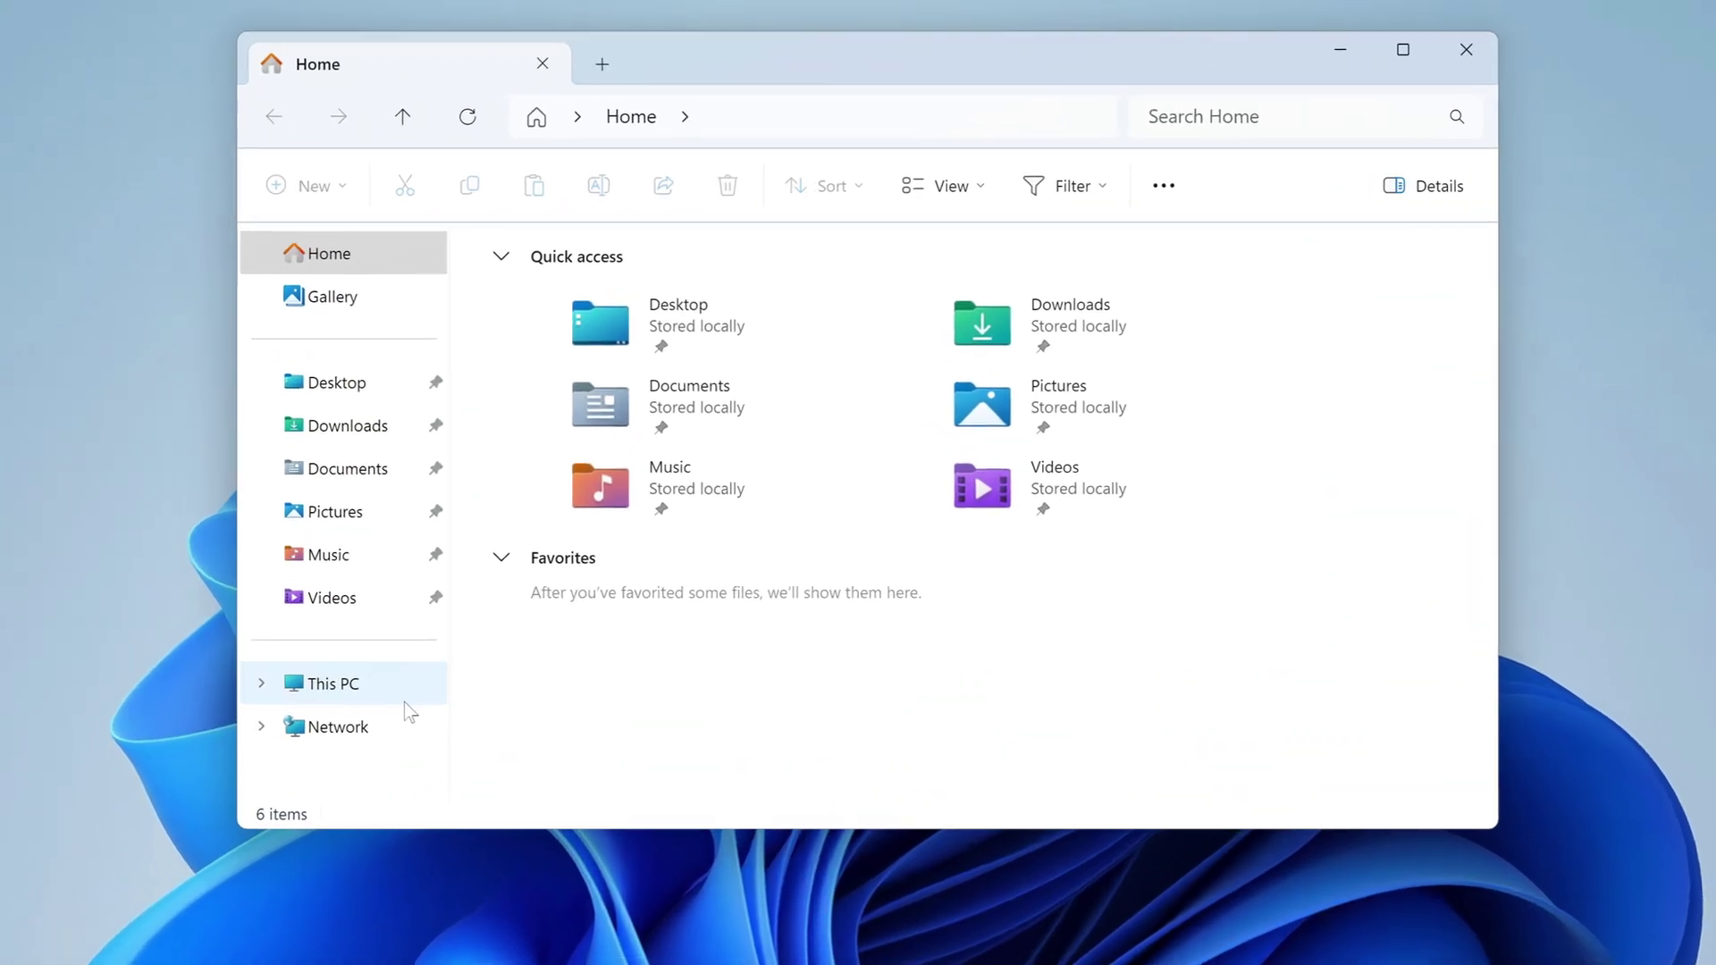
pyautogui.click(484, 590)
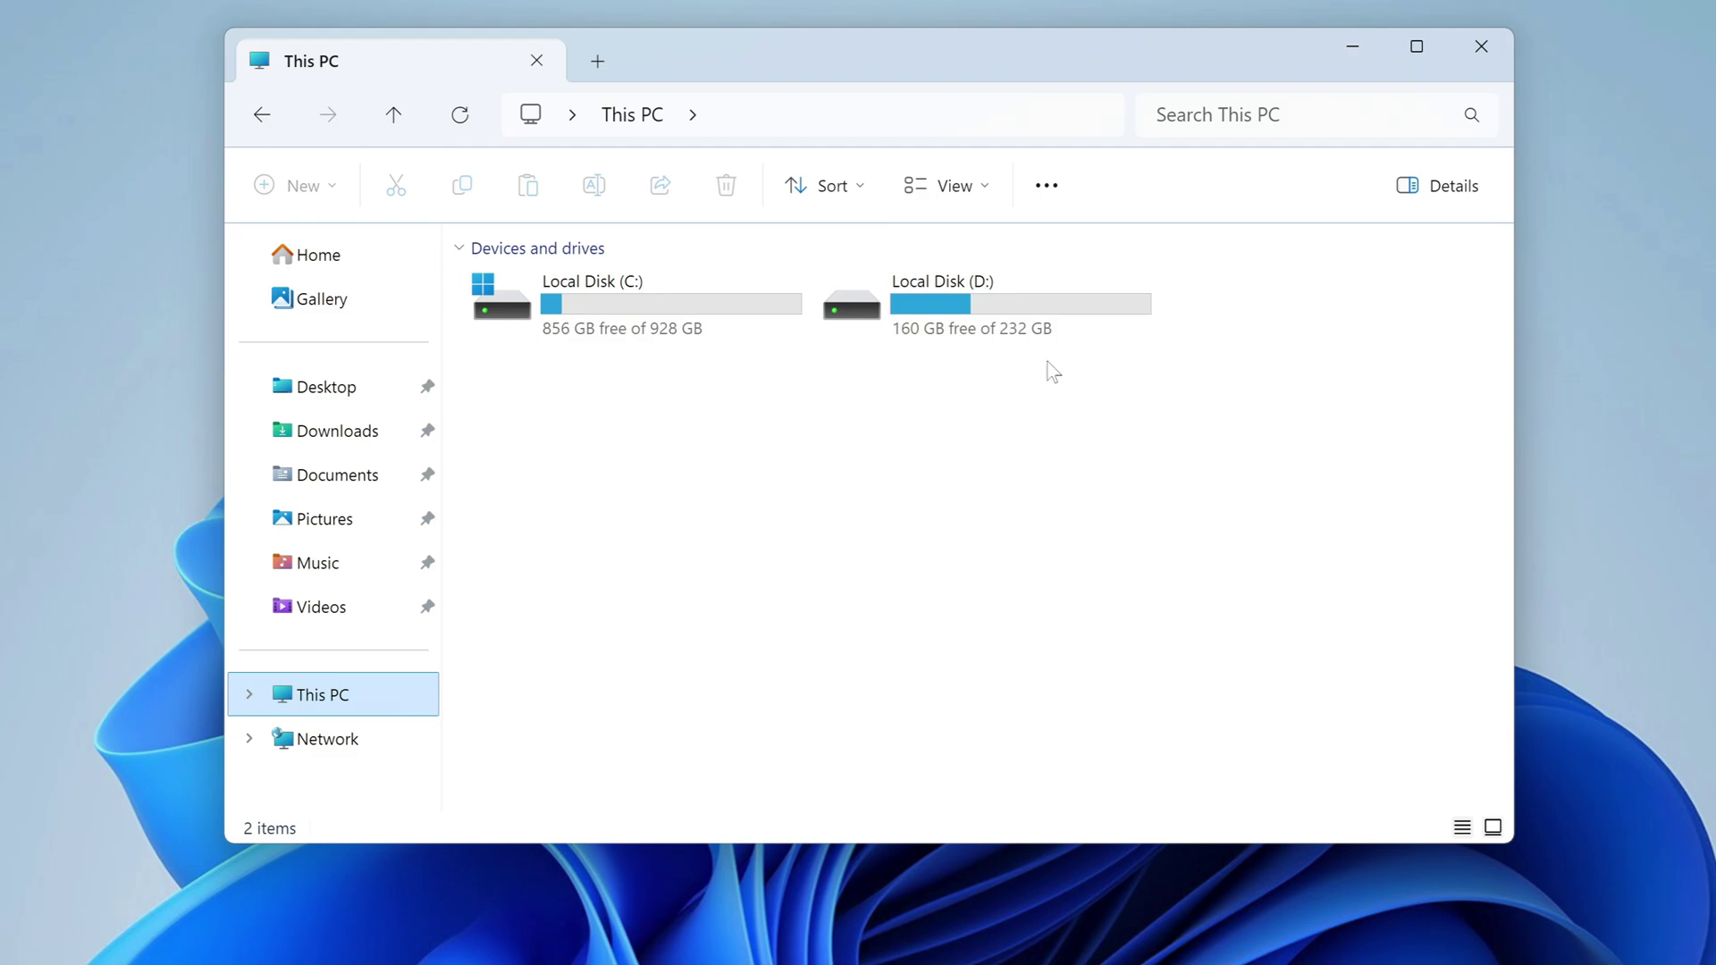
pyautogui.rightClick(967, 322)
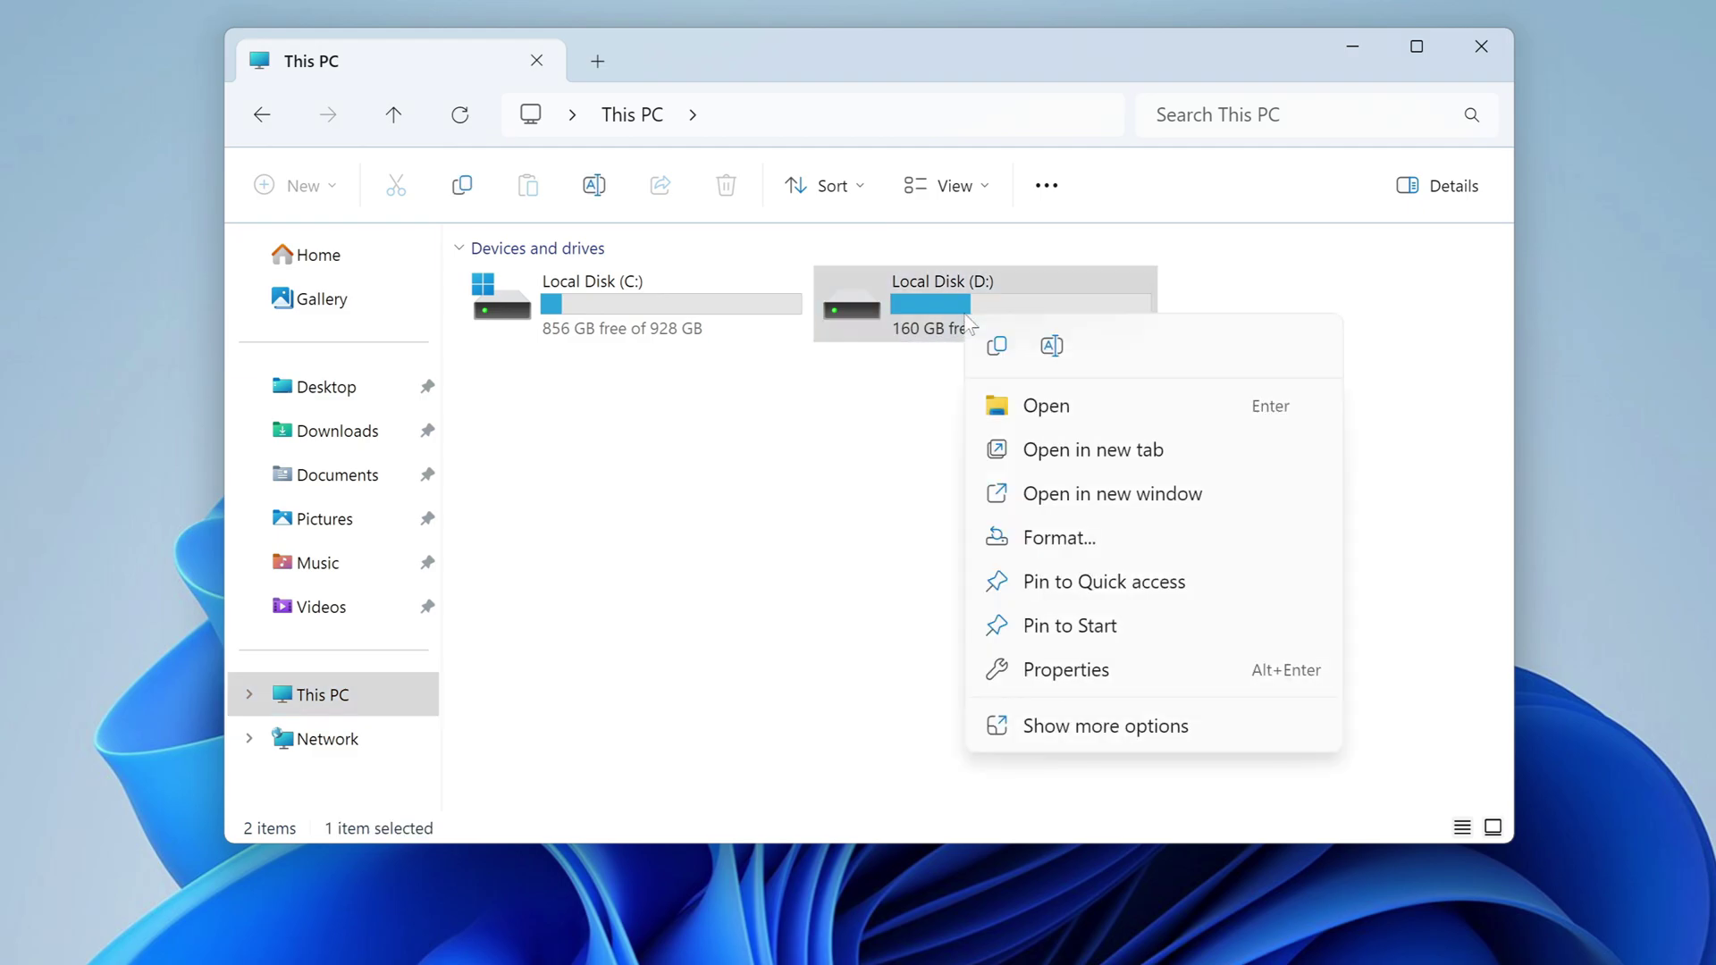
# Quick-format Local Disk (D:) as NTFS, accepting the in-use warning.
pyautogui.click(1092, 540)
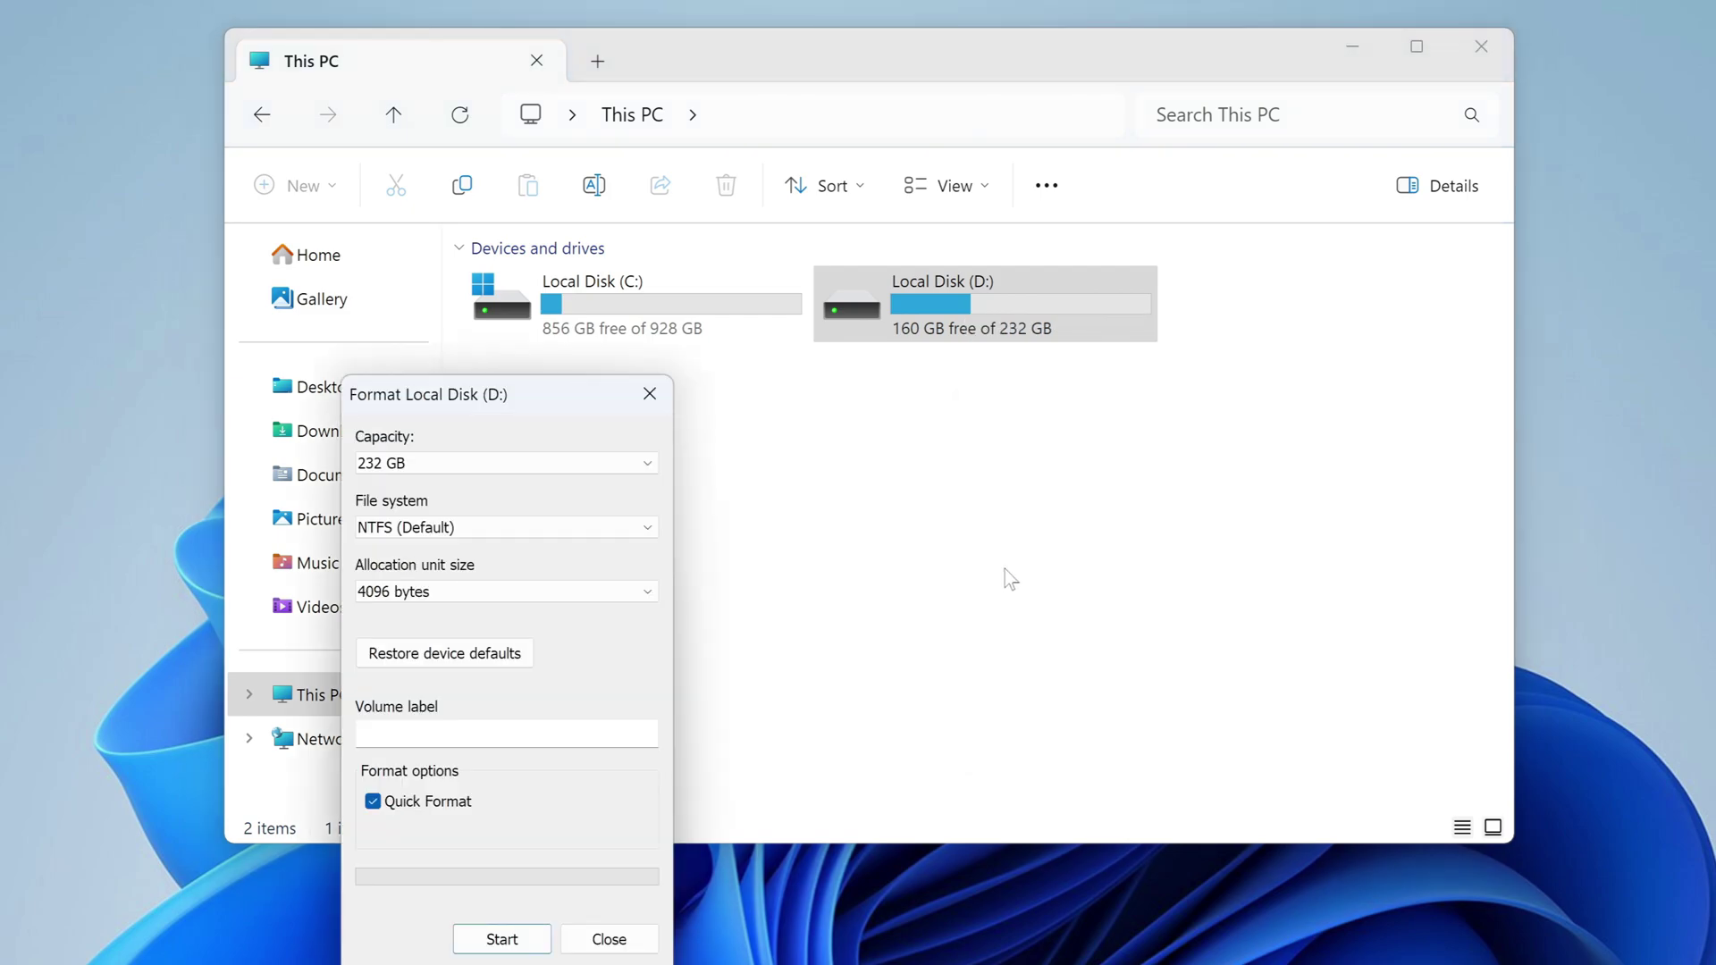
pyautogui.click(516, 938)
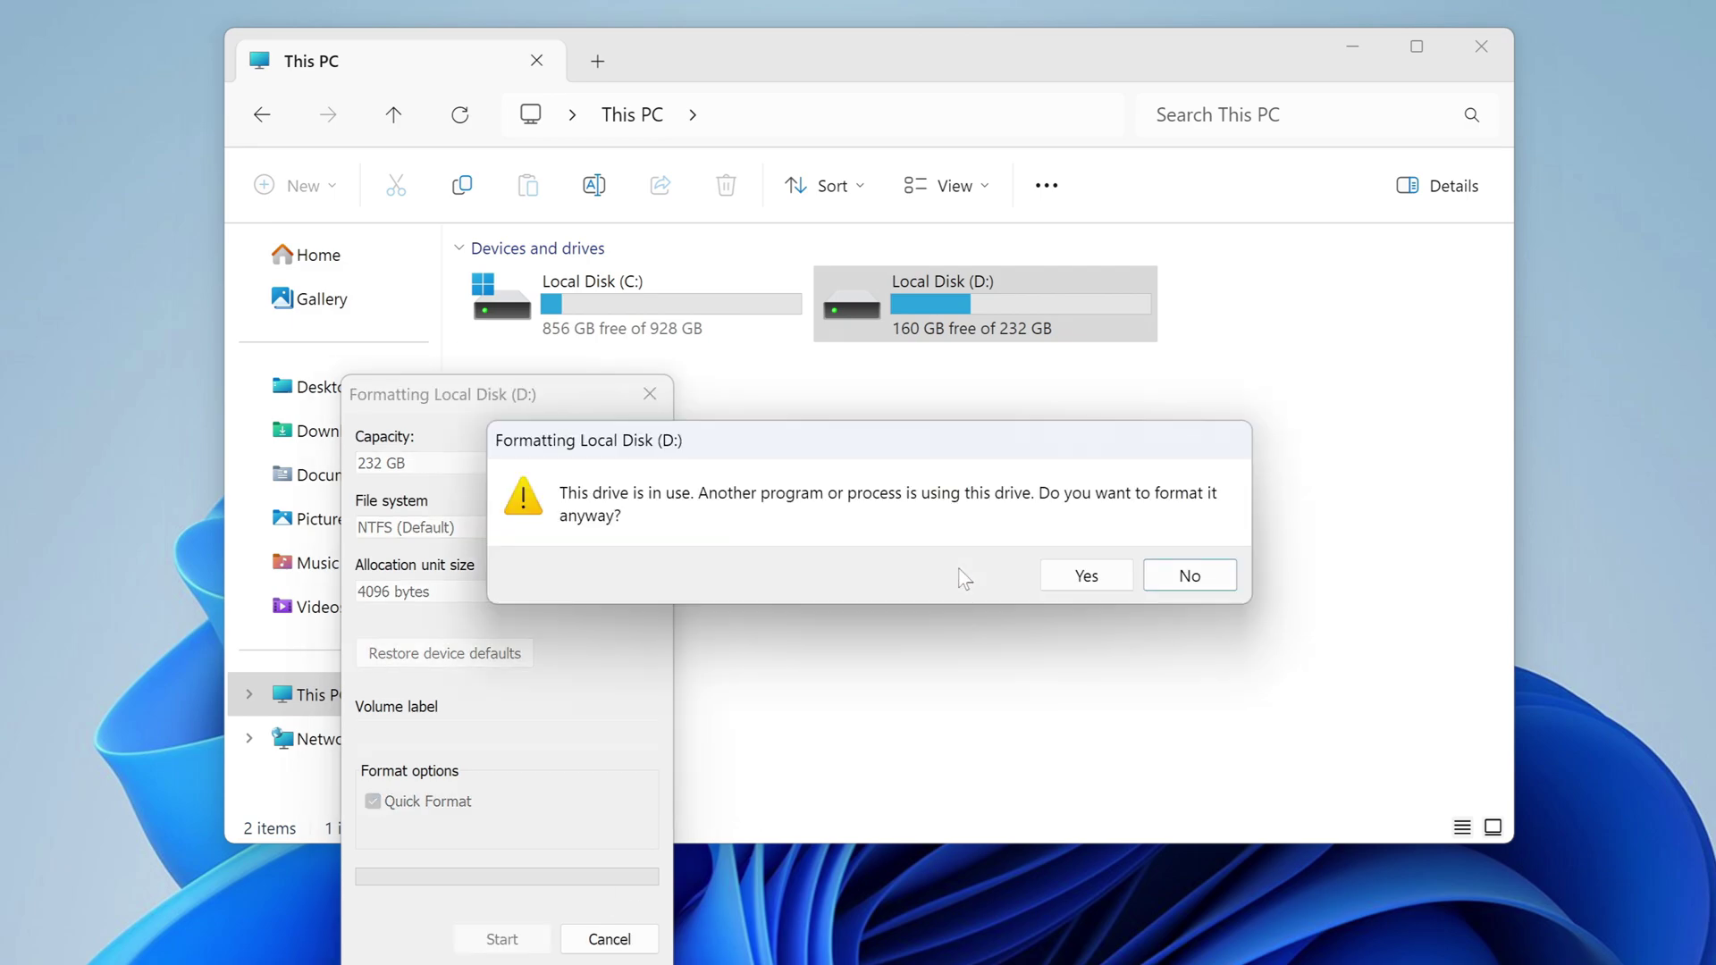
pyautogui.click(1086, 576)
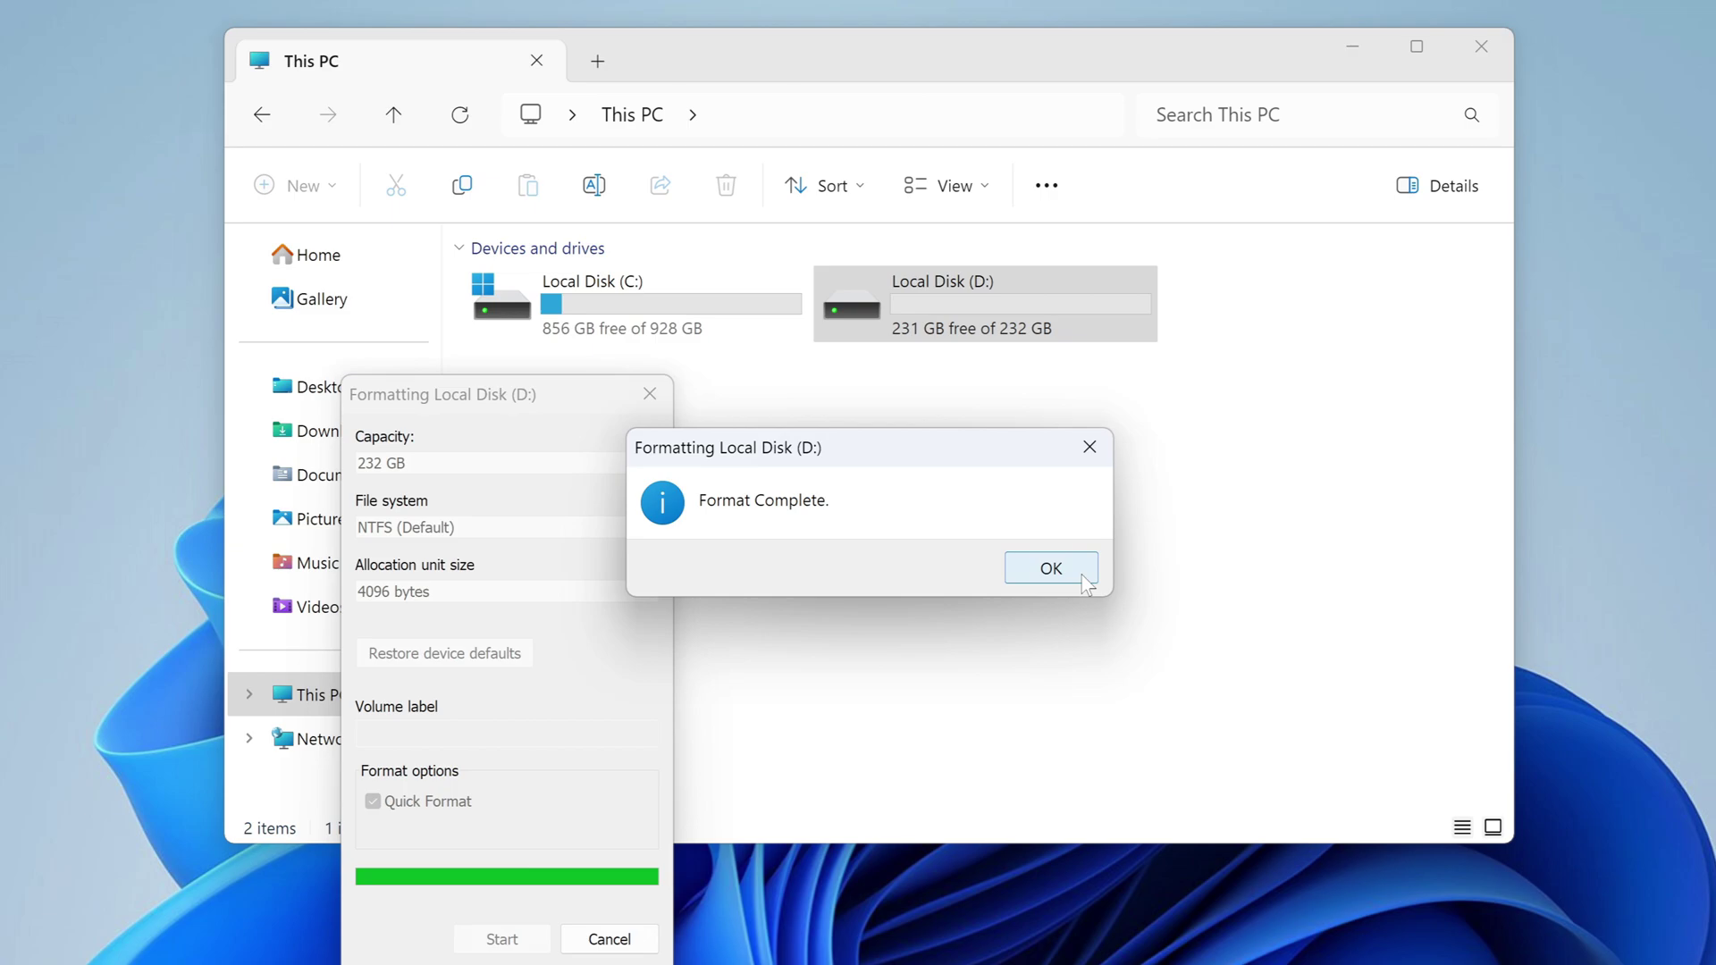
pyautogui.click(1051, 569)
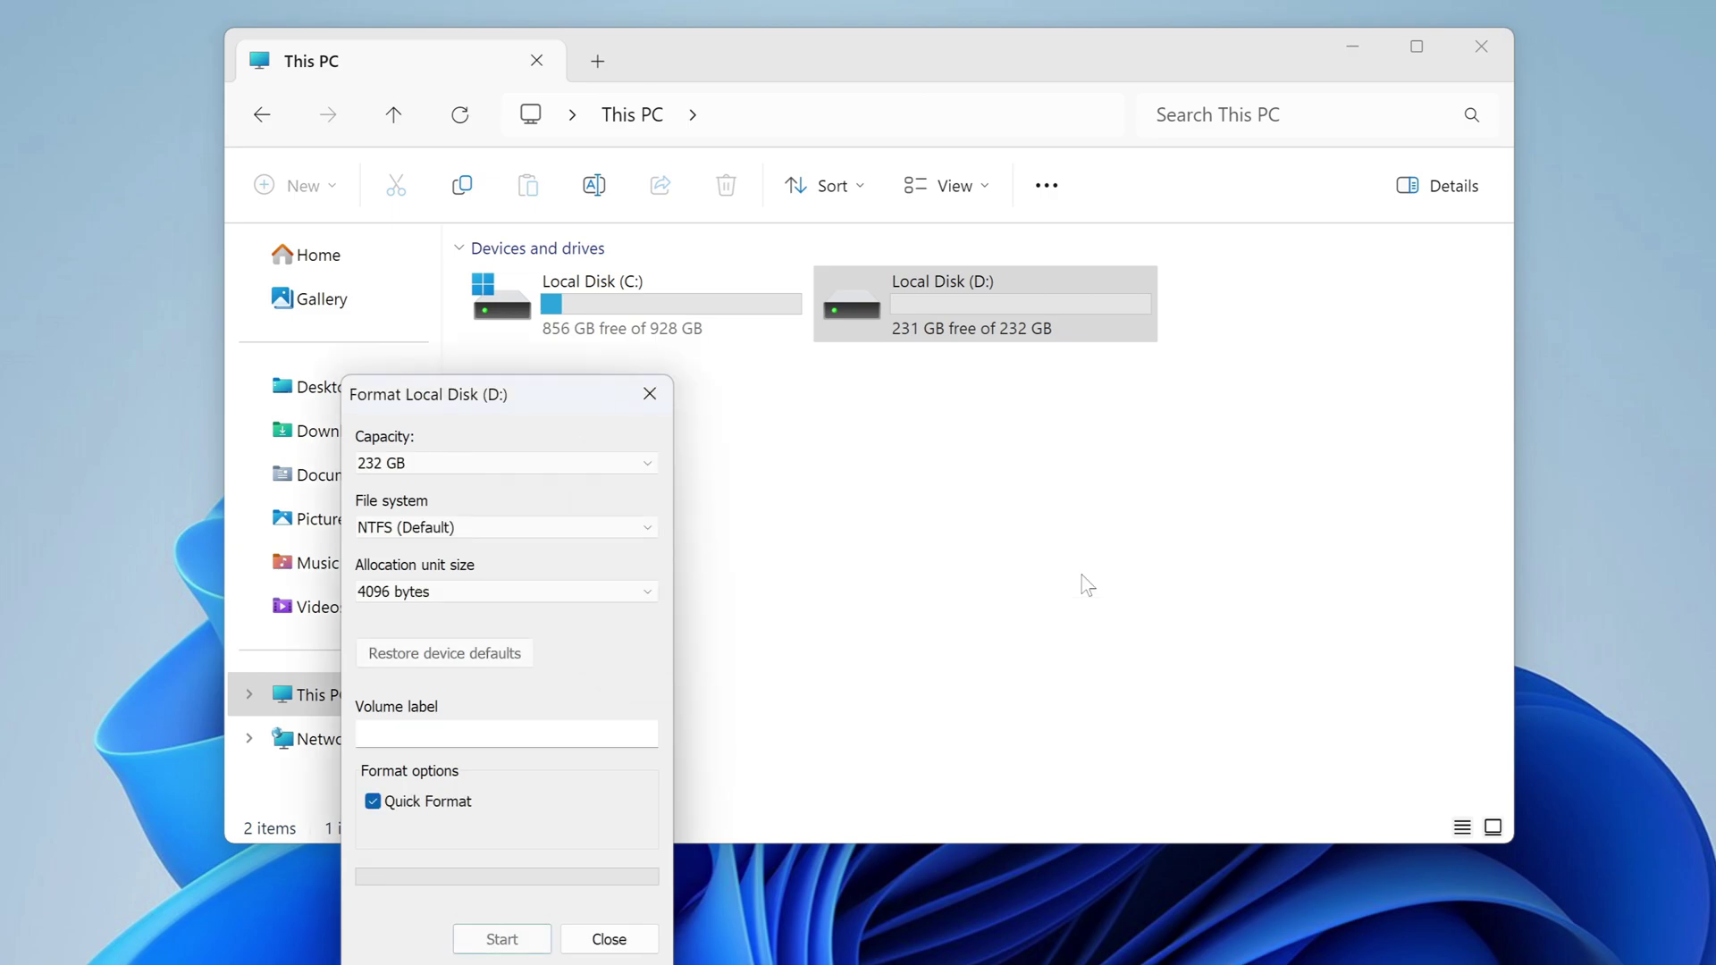
pyautogui.click(611, 940)
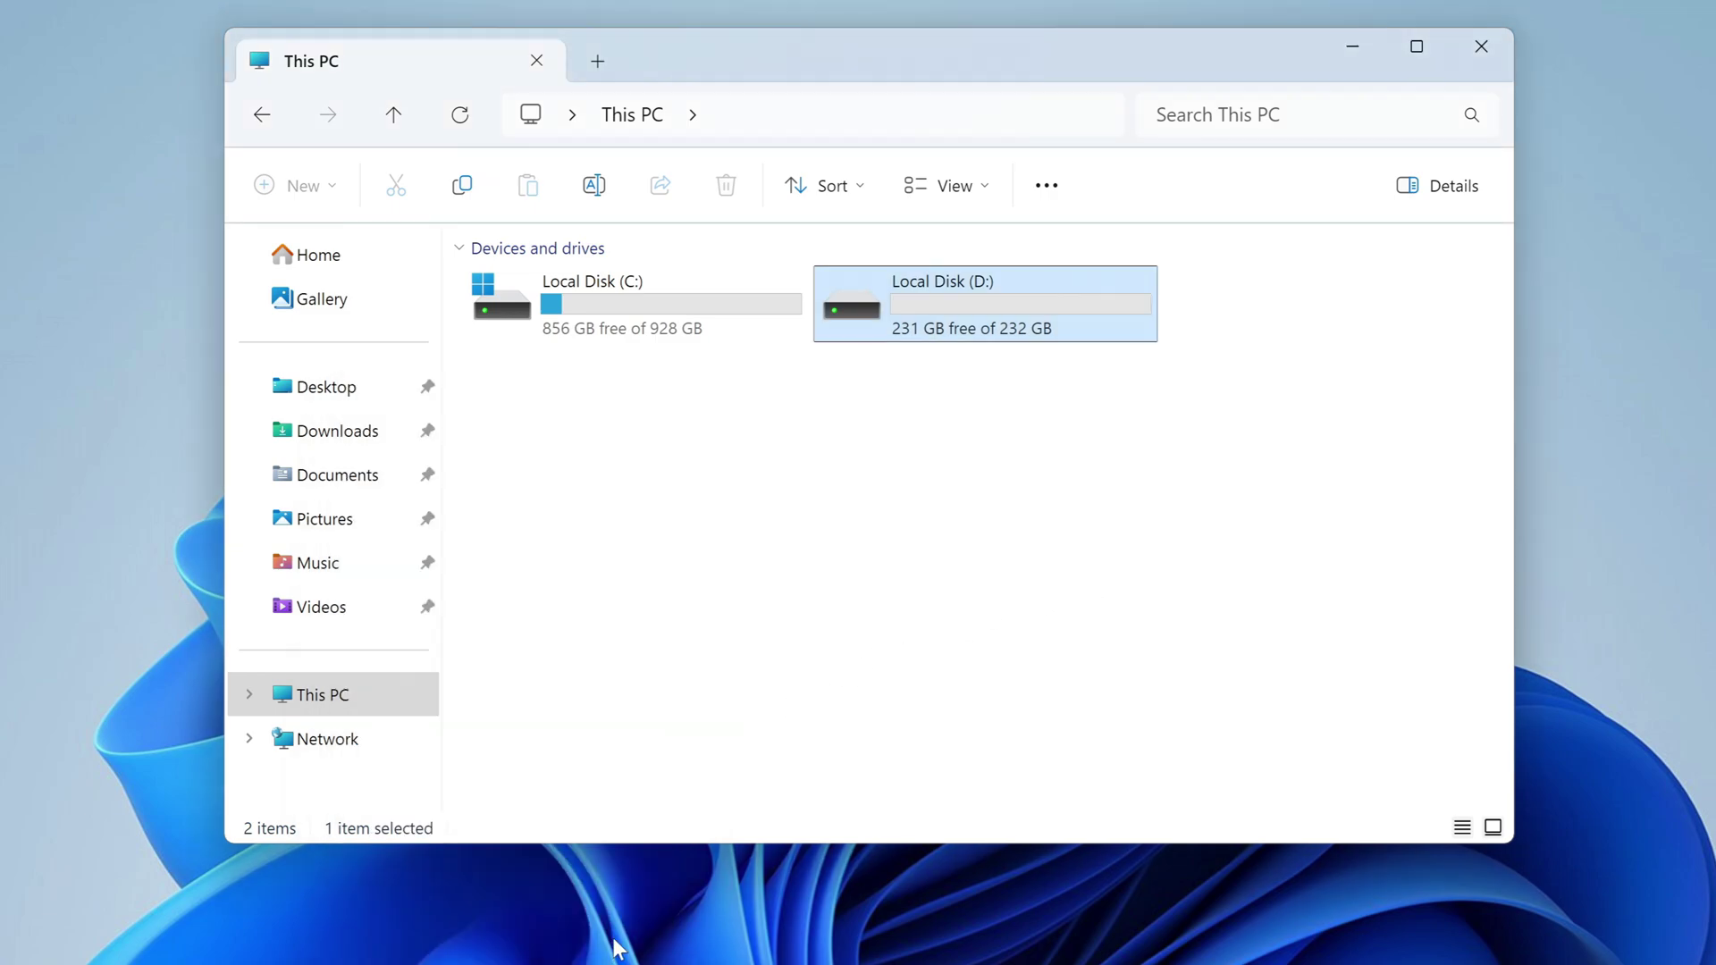
# Rename drive D: to 'Stor', granting administrator permission.
pyautogui.click(933, 283)
pyautogui.write('S')
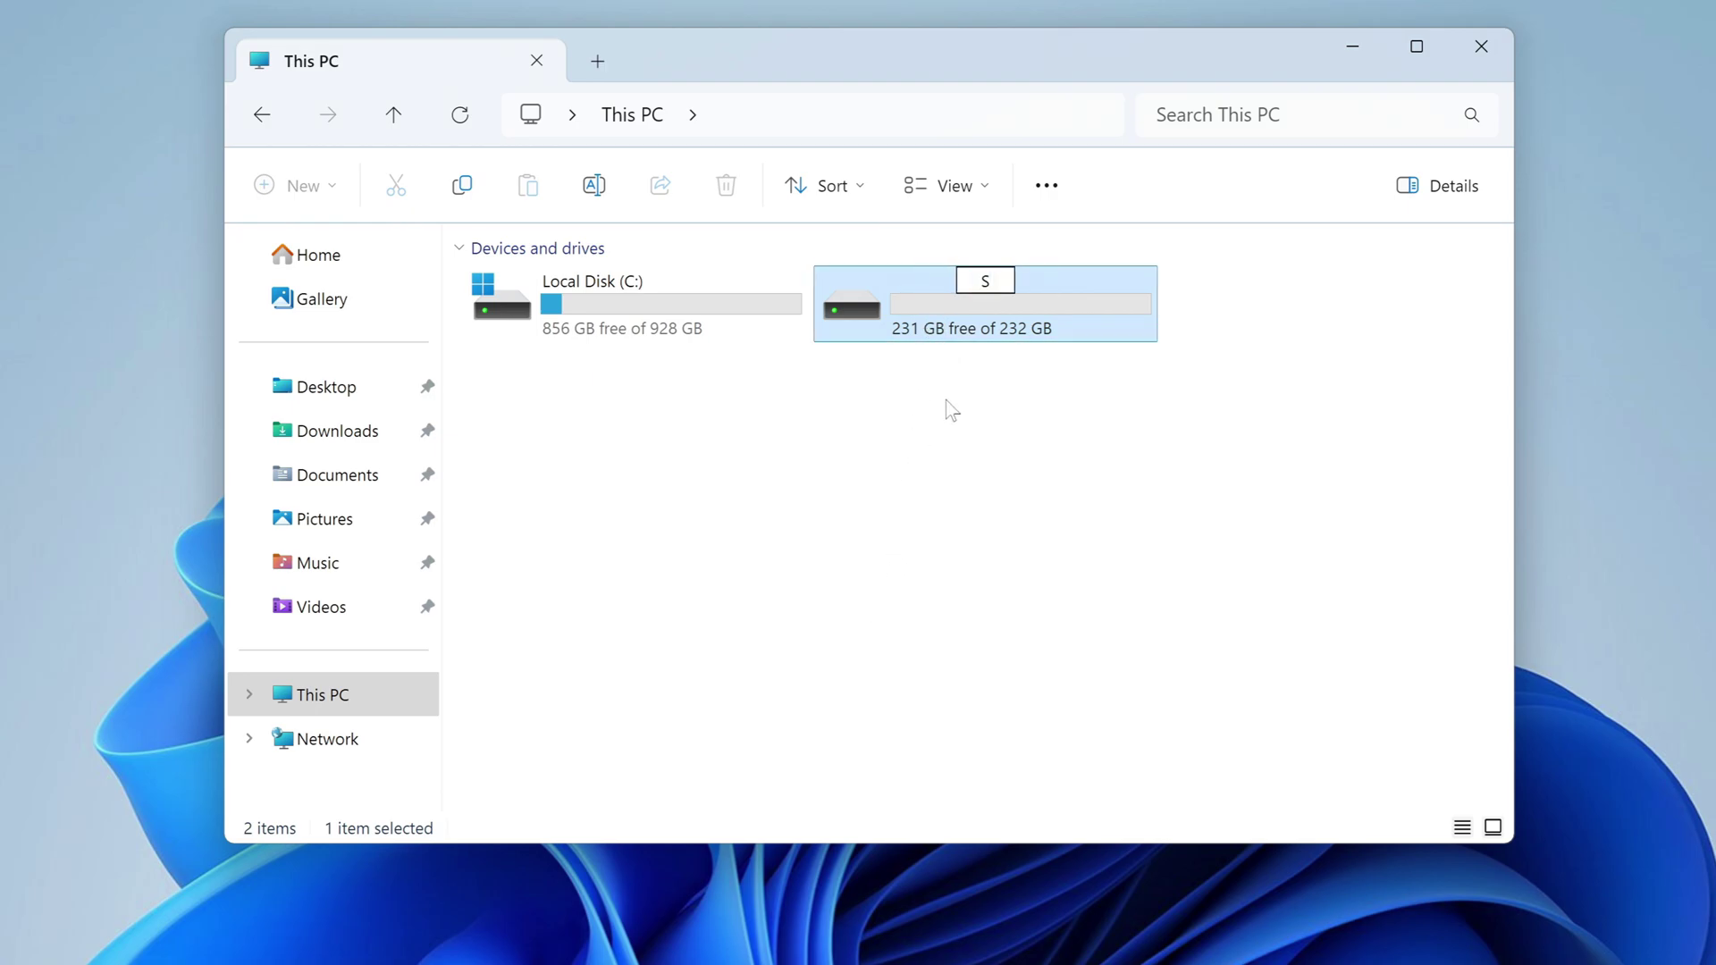
pyautogui.write('tor')
pyautogui.press('Return')
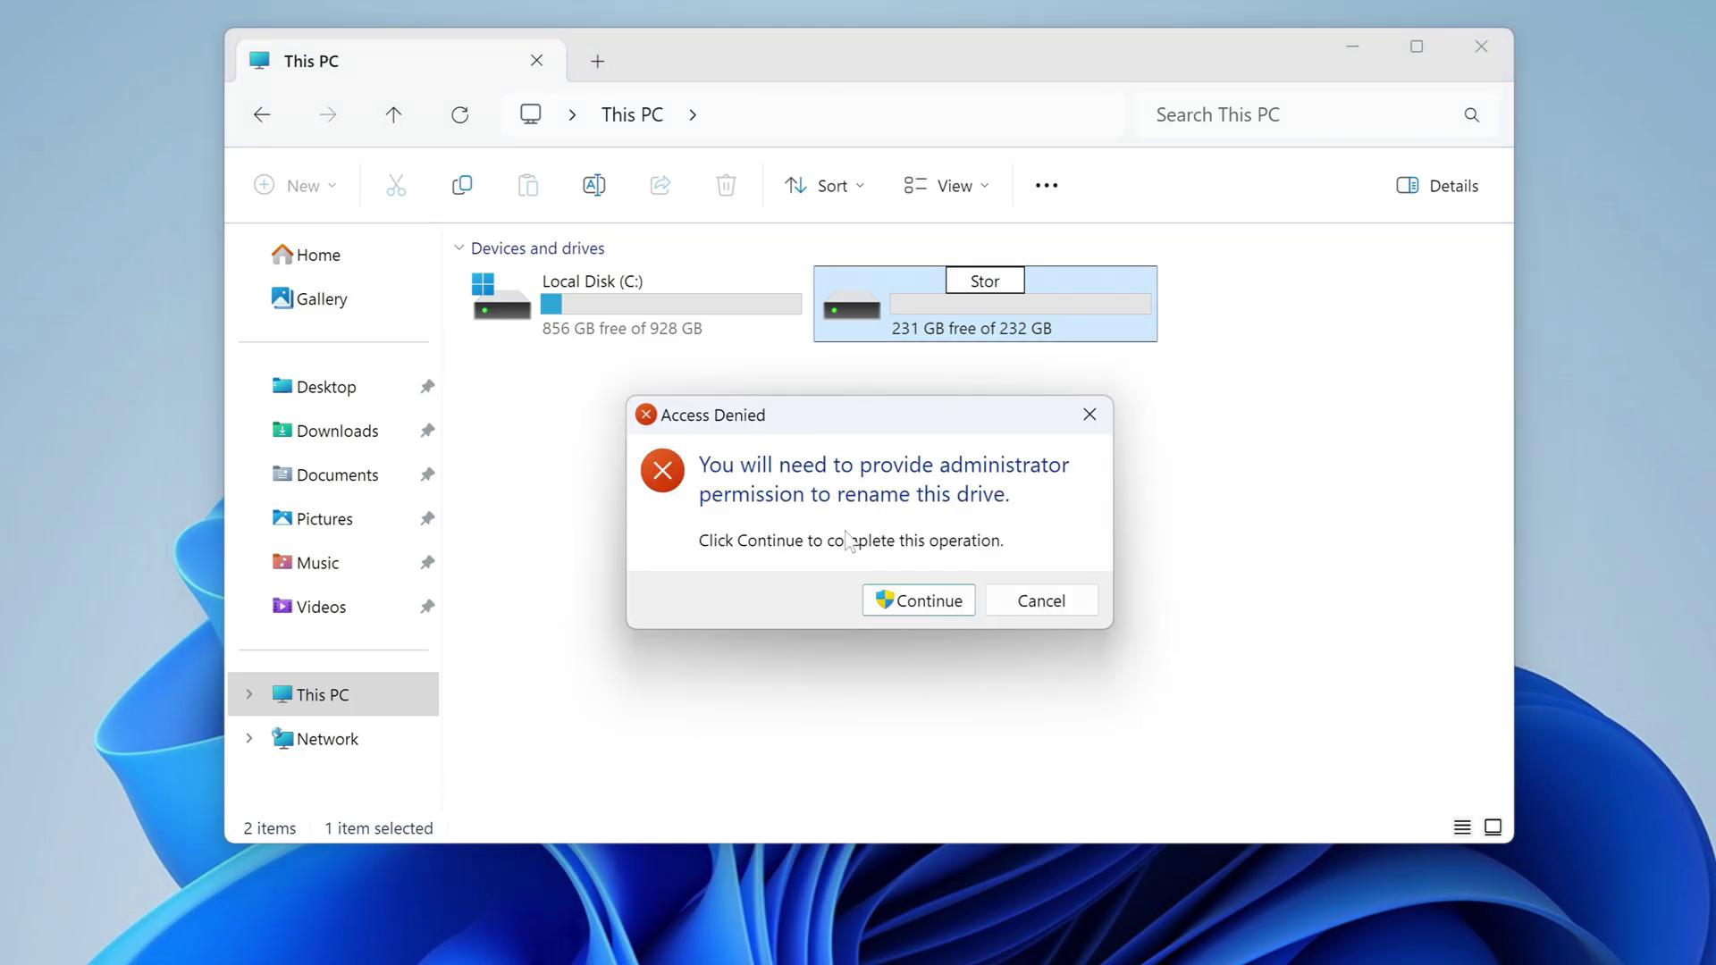
pyautogui.click(933, 603)
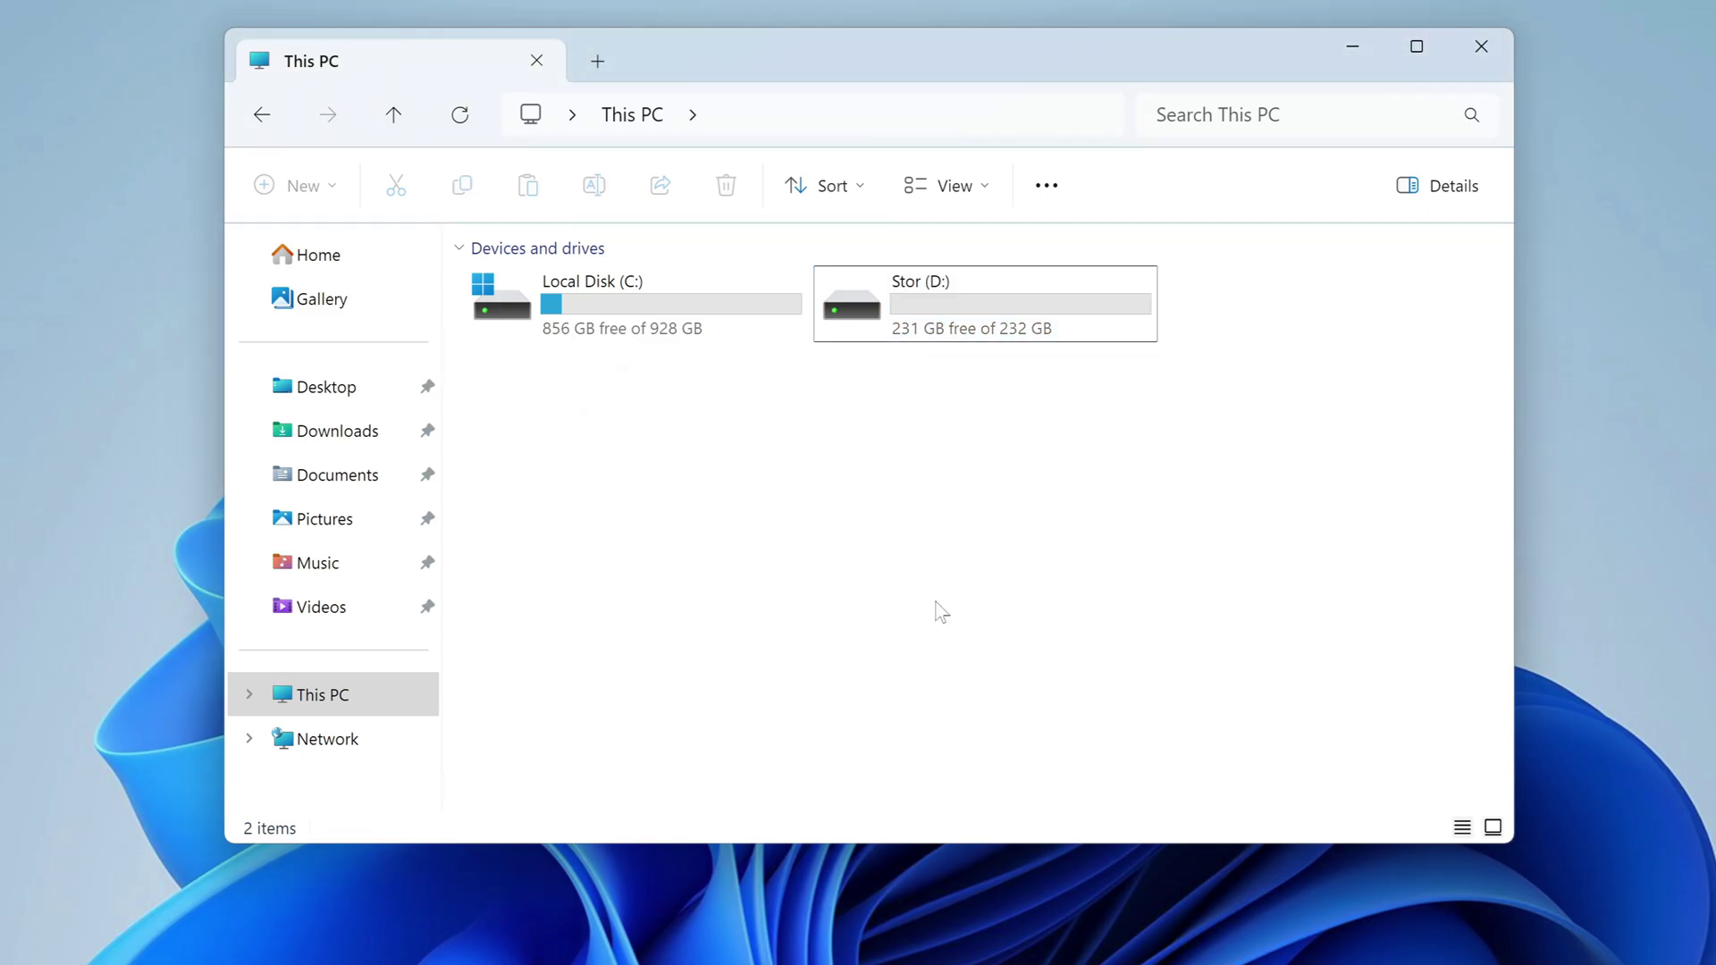